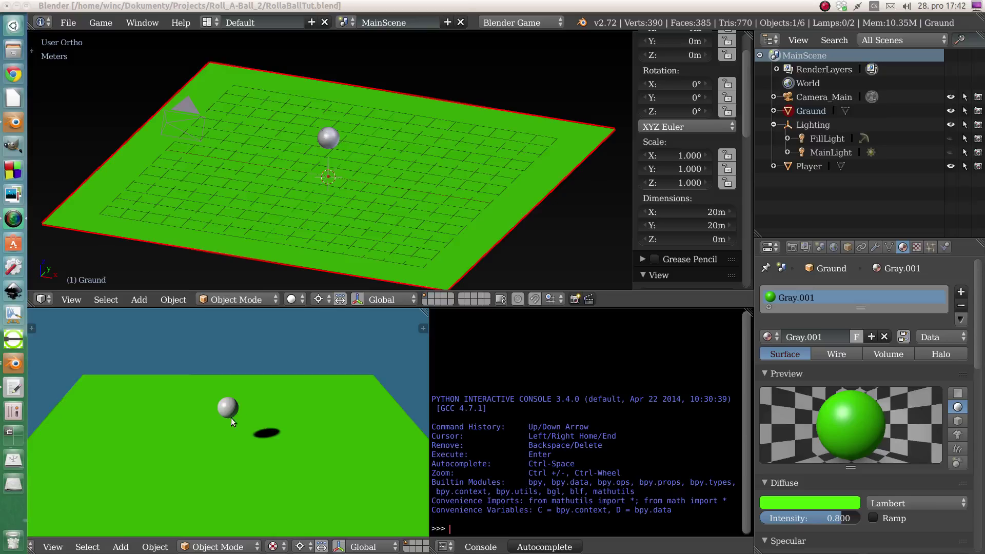
Run the game, roll the ball around the ground in all four directions, and stop the game.
key("p")
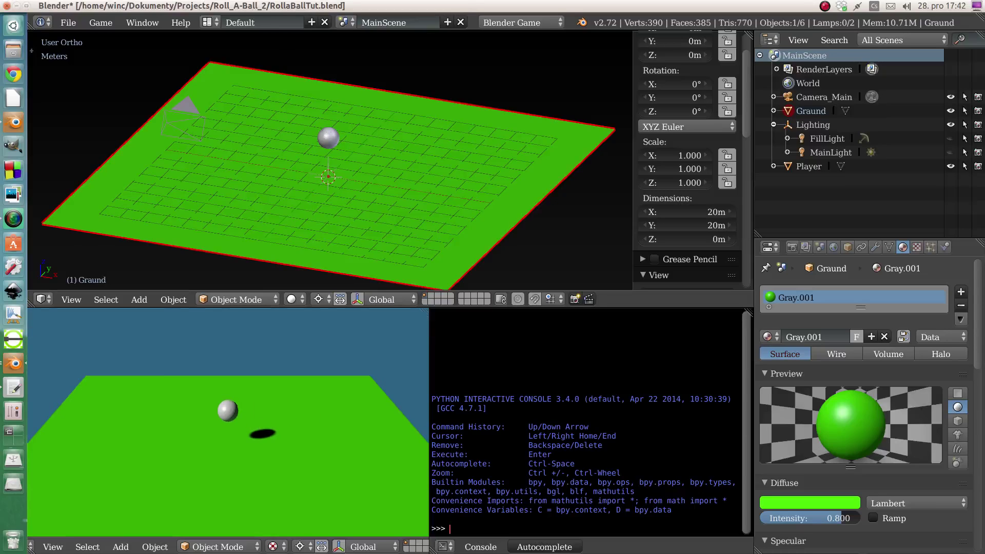
key("Up")
key("Right")
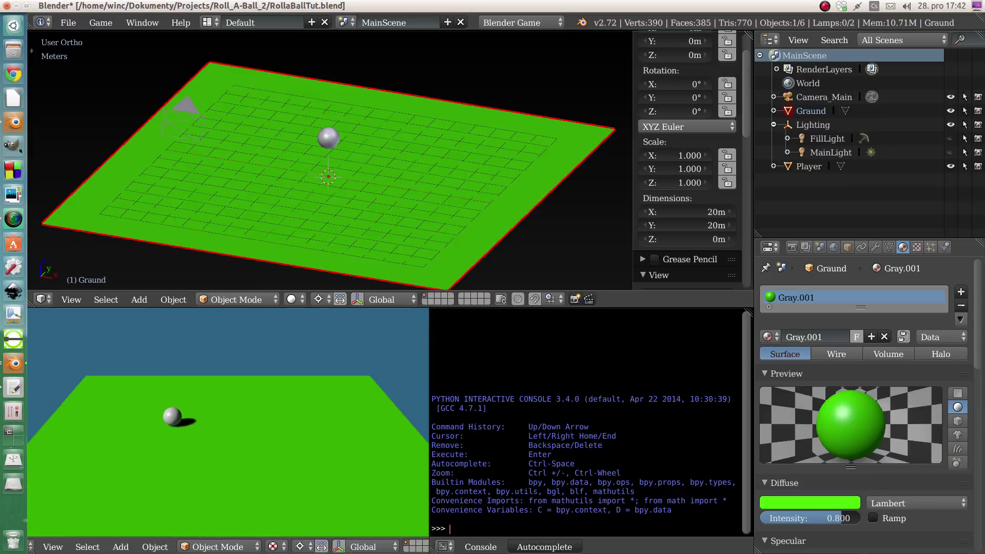
key("Down")
key("Left")
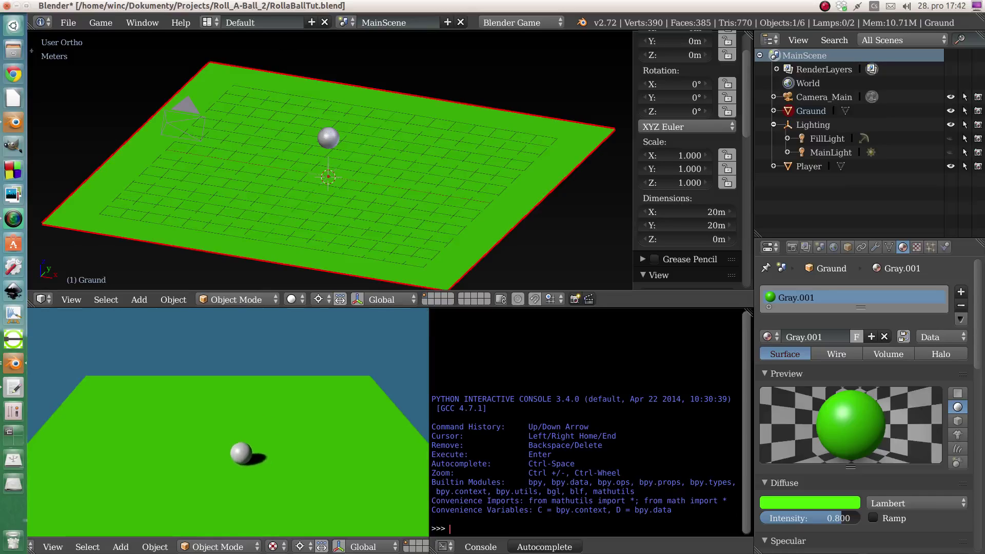
key("Right")
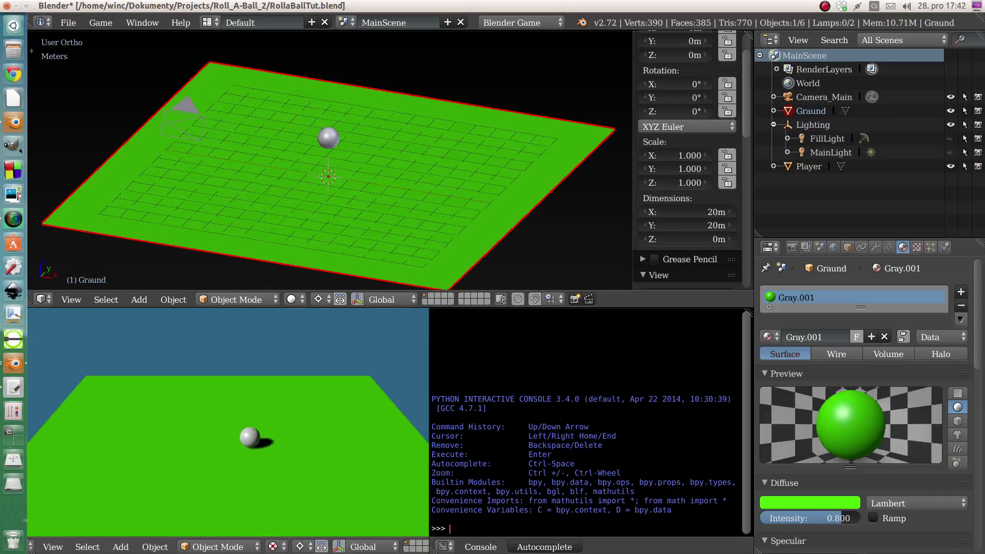
key("Left")
key("Up")
key("Right")
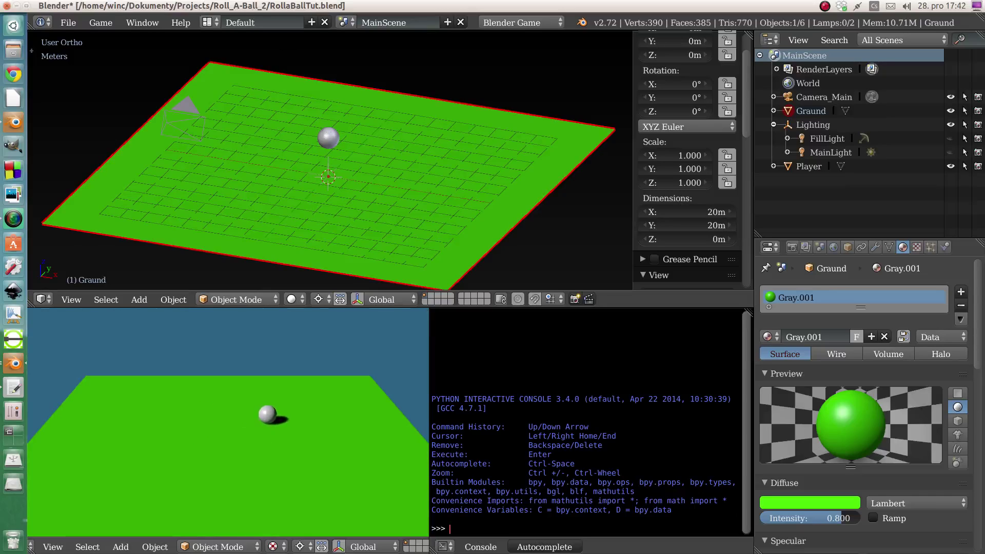
key("Down")
key("Left")
key("Right")
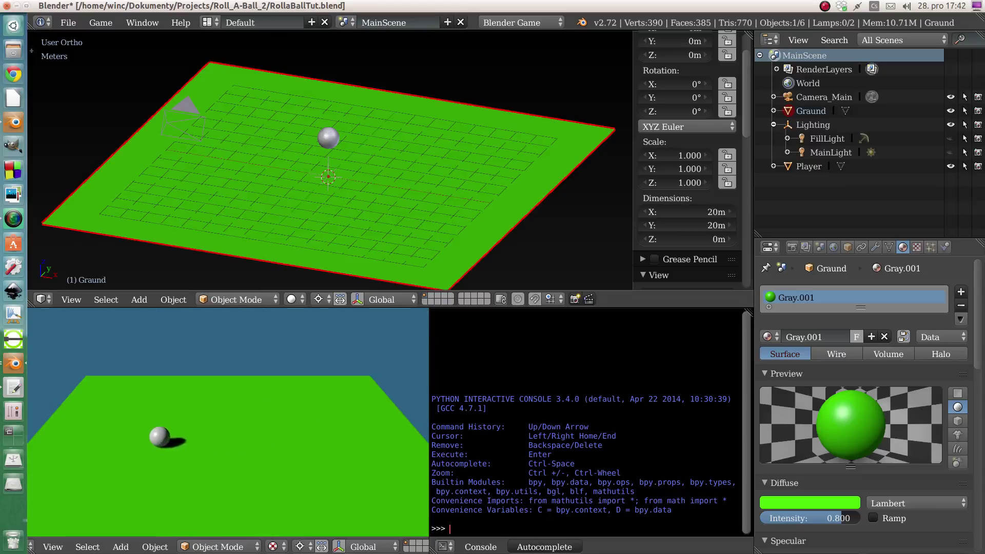
key("Up")
key("Left")
key("Down")
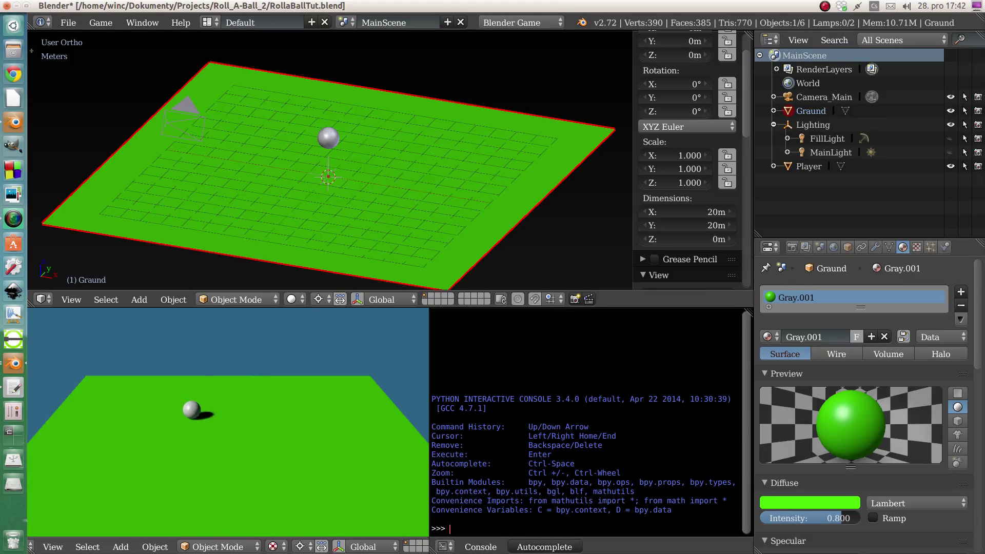
key("Right")
key("Escape")
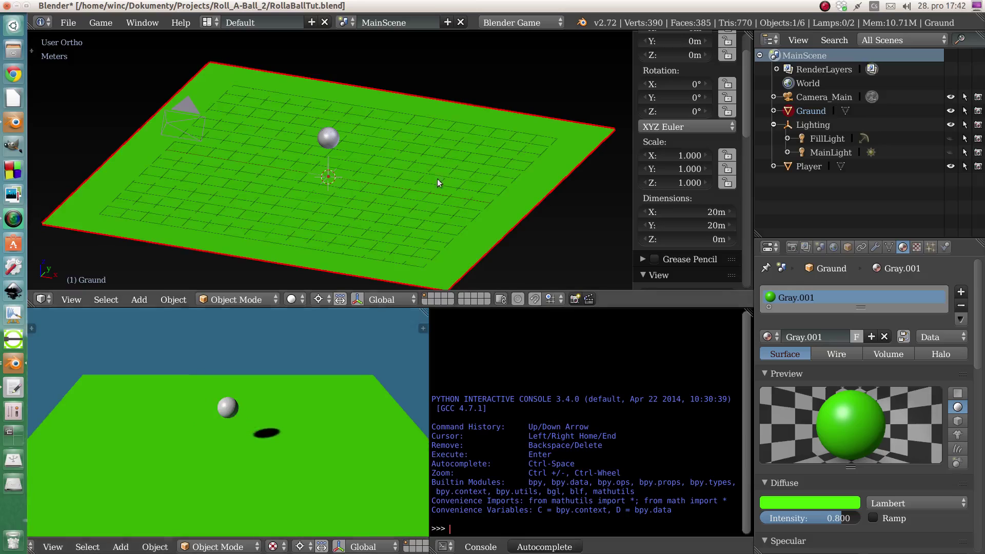
Switch the main 3D viewport's shading to Wireframe.
scroll(341, 168, "up", 2)
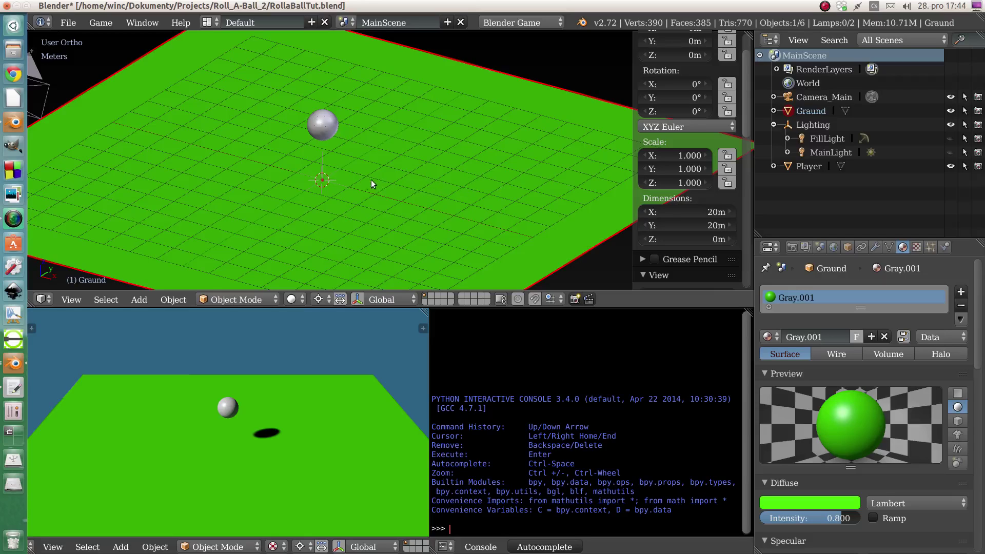
middle_click_drag(341, 180, 348, 175)
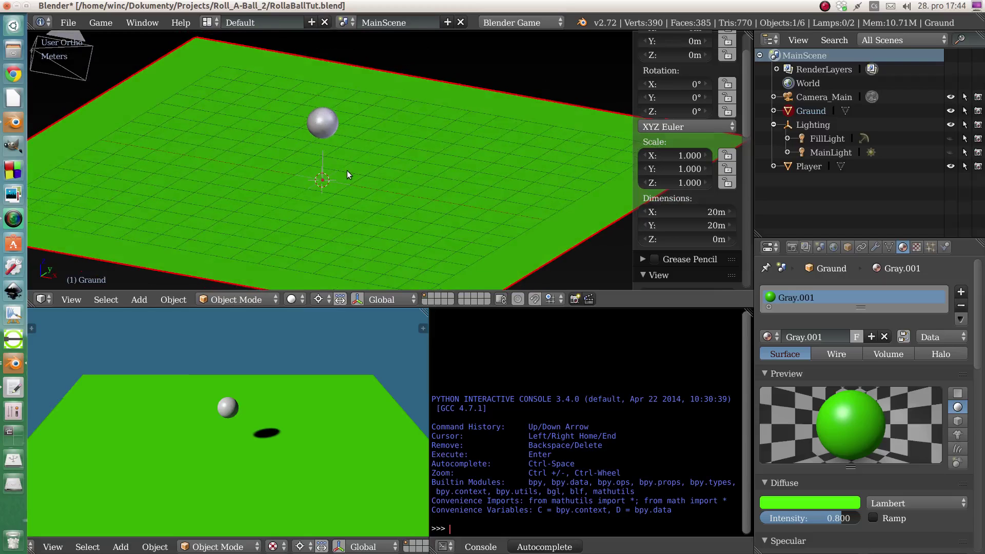
key("z")
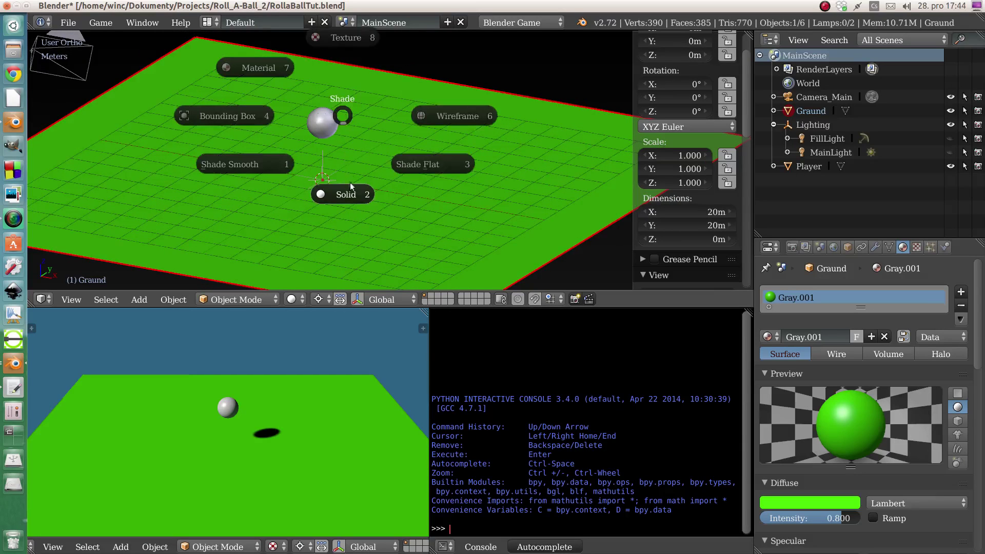
left_click(456, 113)
middle_click_drag(353, 155, 259, 161)
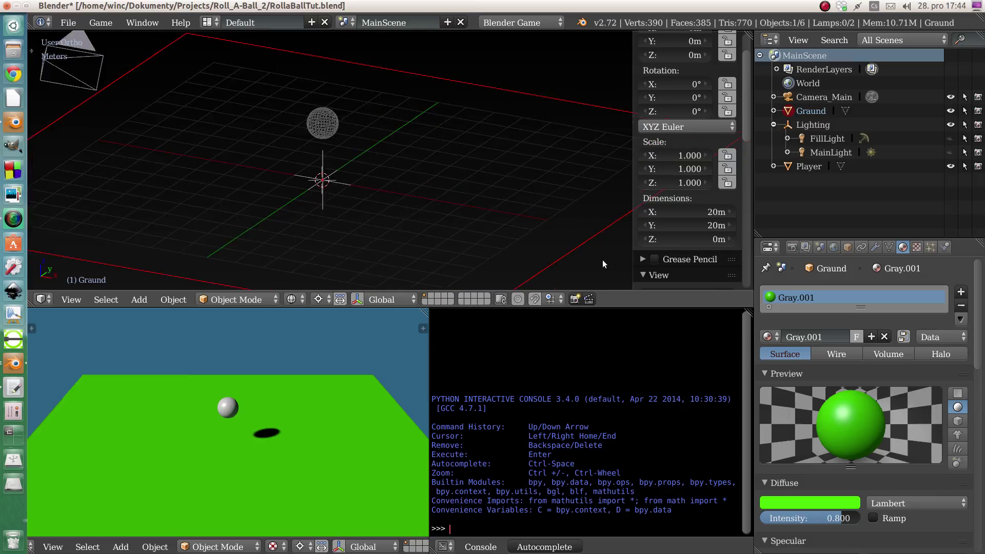
Rename the Ground object's material to Green.
left_click(827, 337)
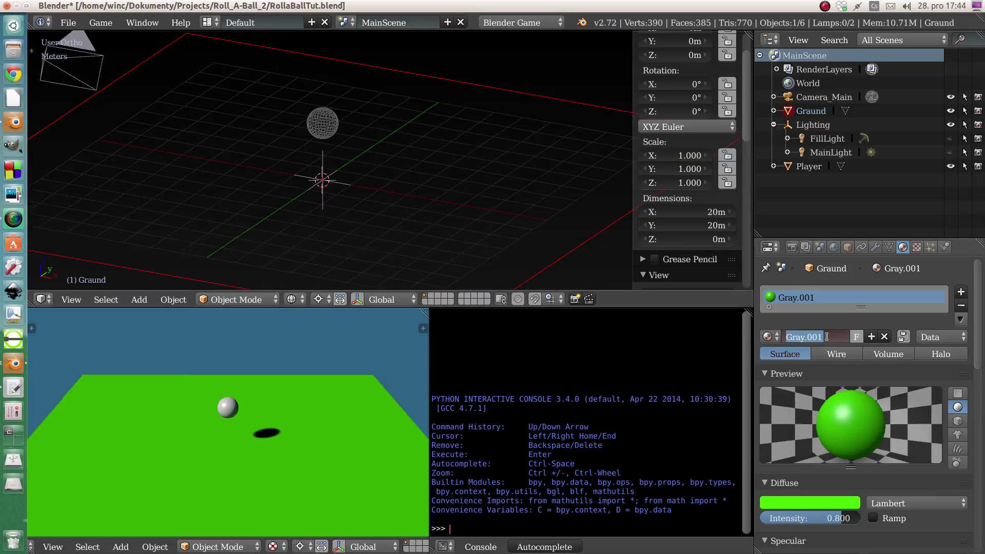
type("Green")
key("Return")
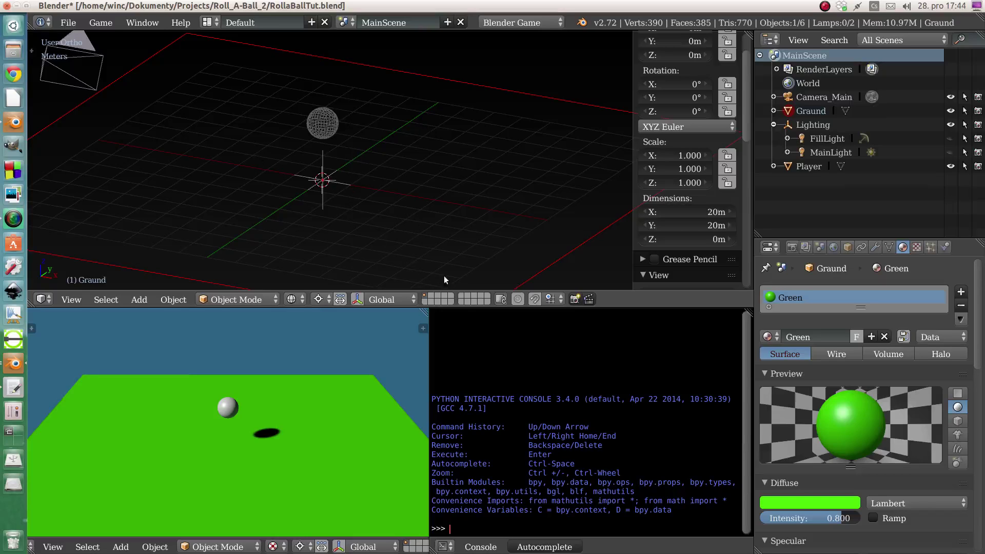
Look at the last scene layer and return to the first layer.
left_click(488, 301)
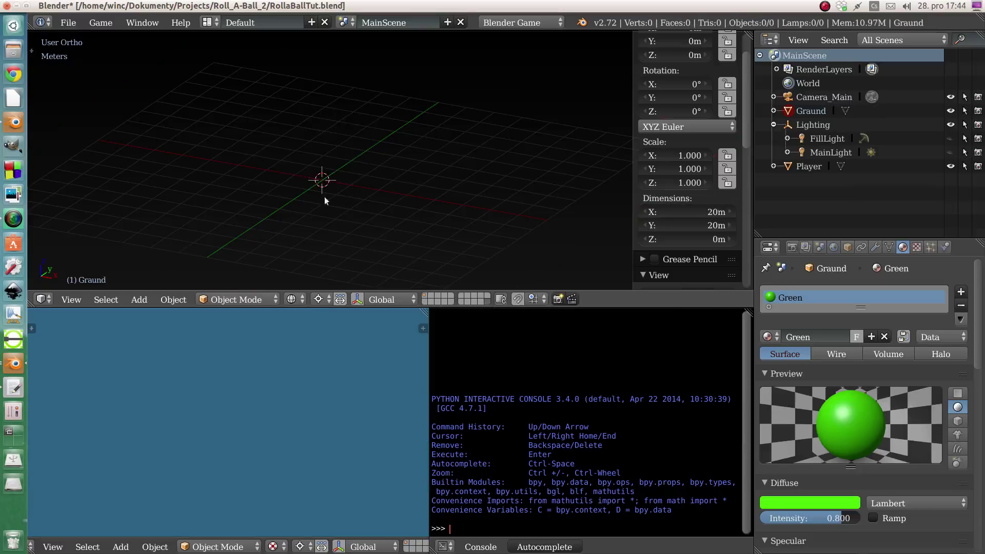
left_click(428, 297)
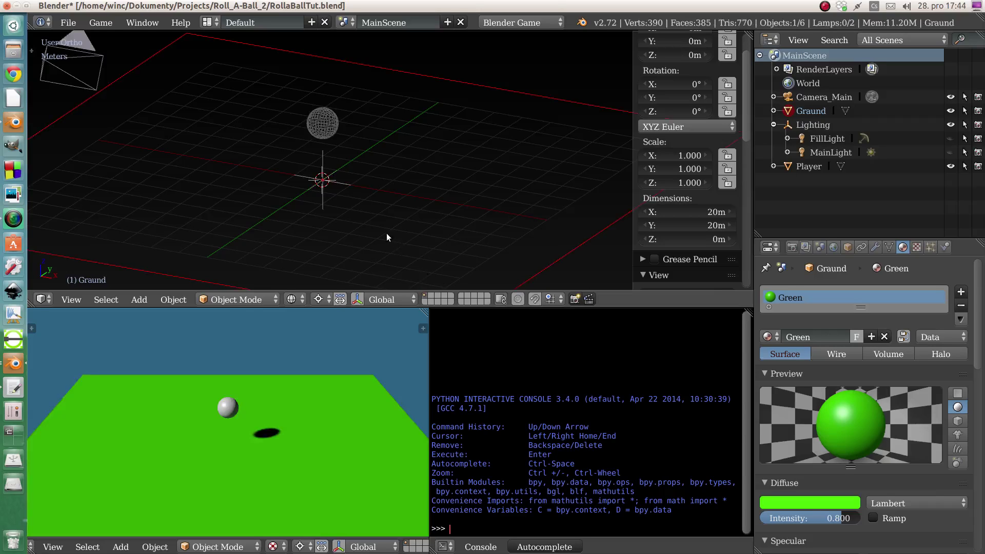
Add a new empty scene, name it Prefabs, and collapse MainScene in the outliner.
left_click(446, 23)
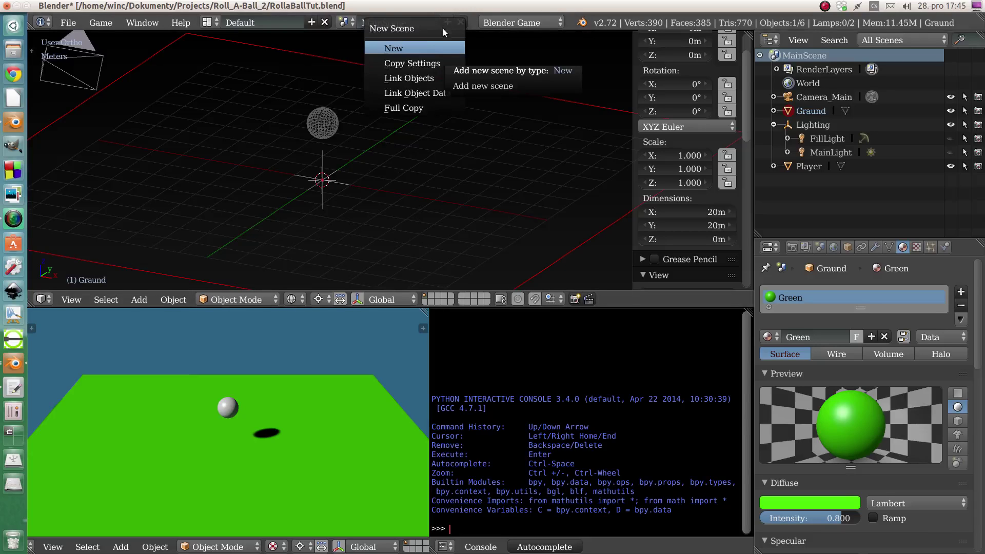
left_click(400, 49)
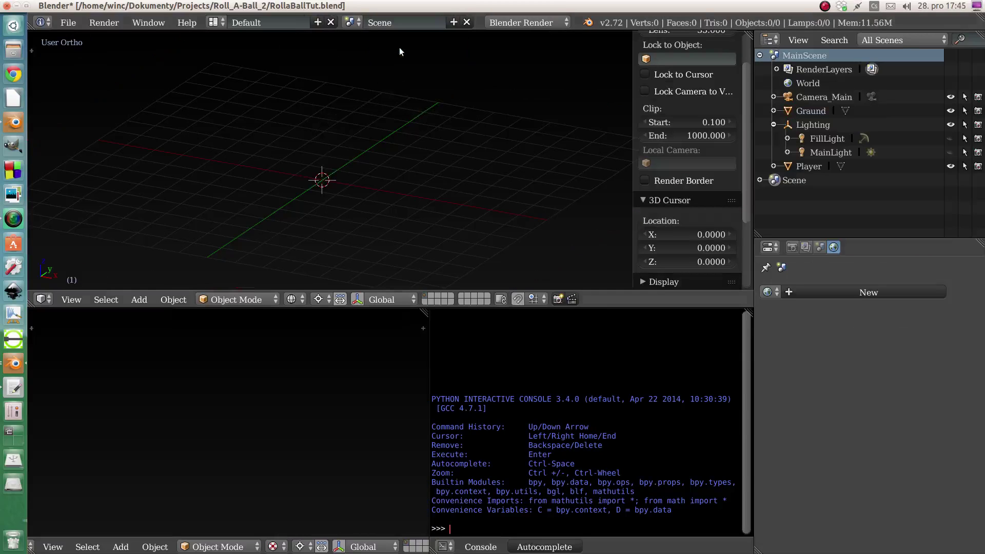
middle_click_drag(306, 180, 352, 198)
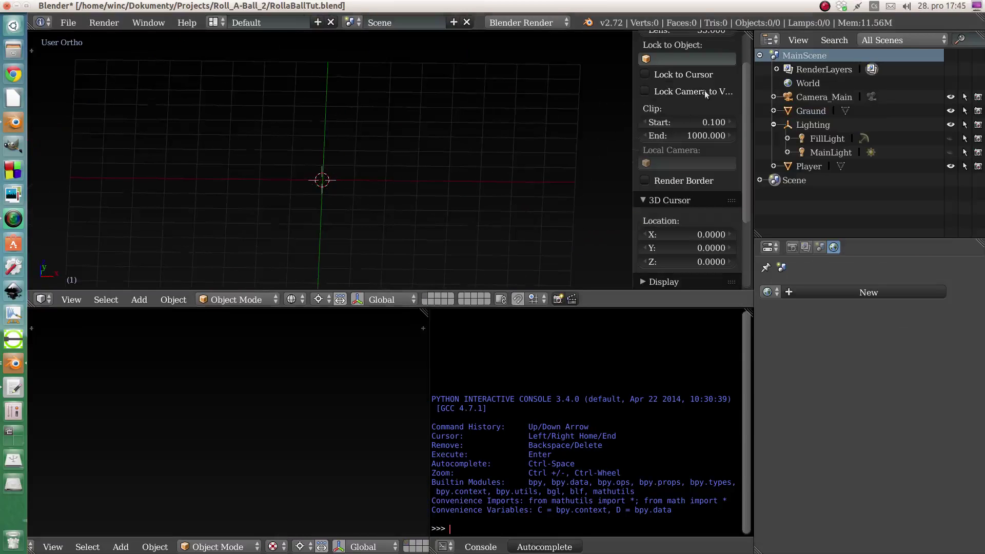
left_click(760, 56)
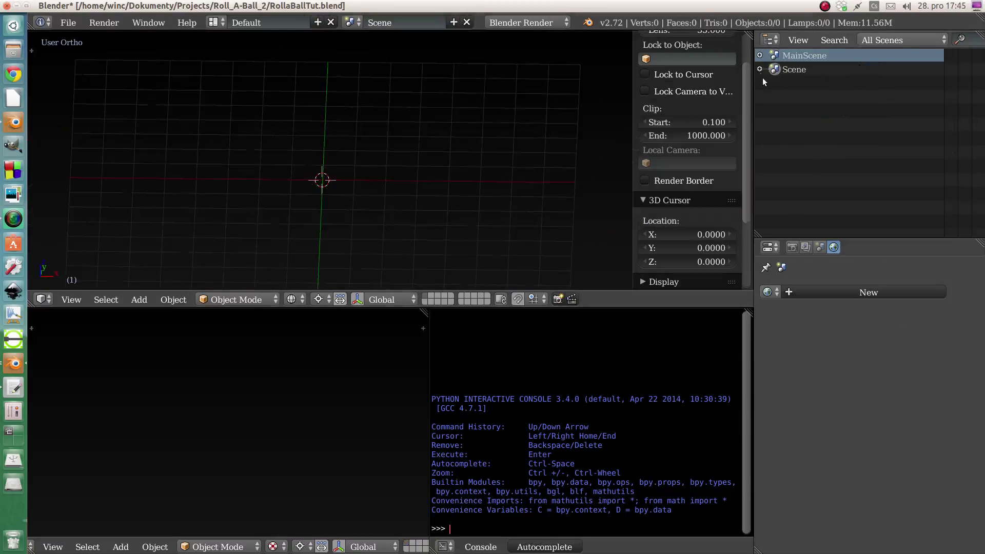
left_click(760, 70)
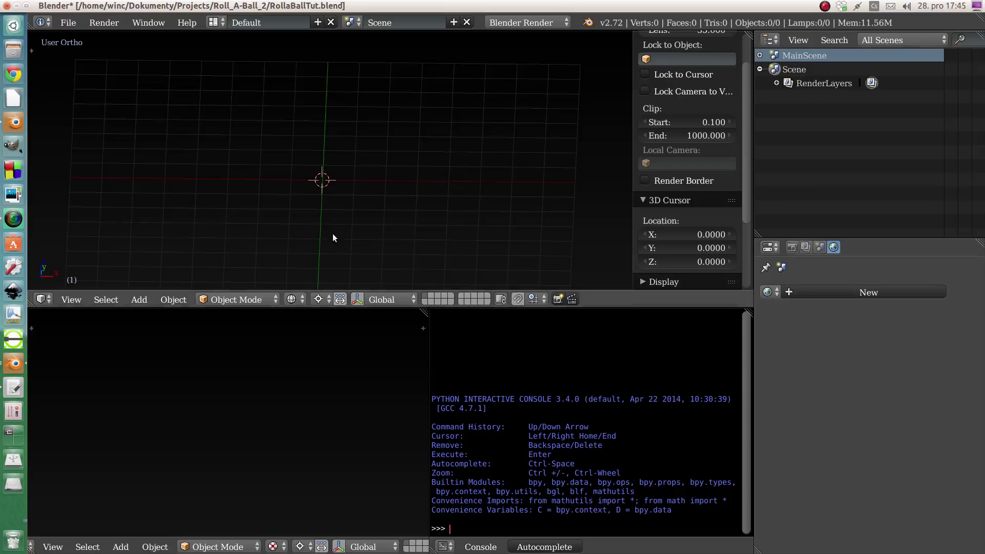
left_click(392, 22)
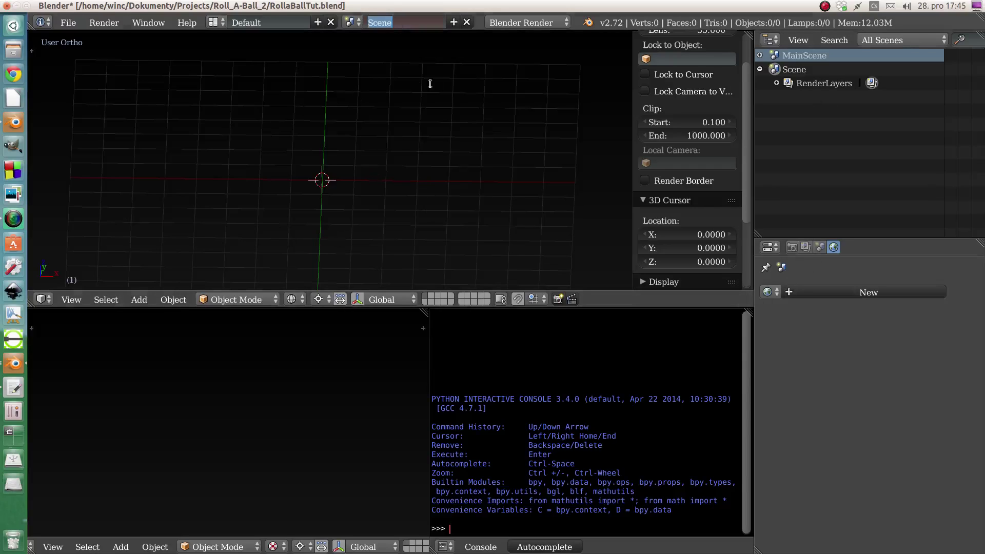
type("Prefabs")
key("Return")
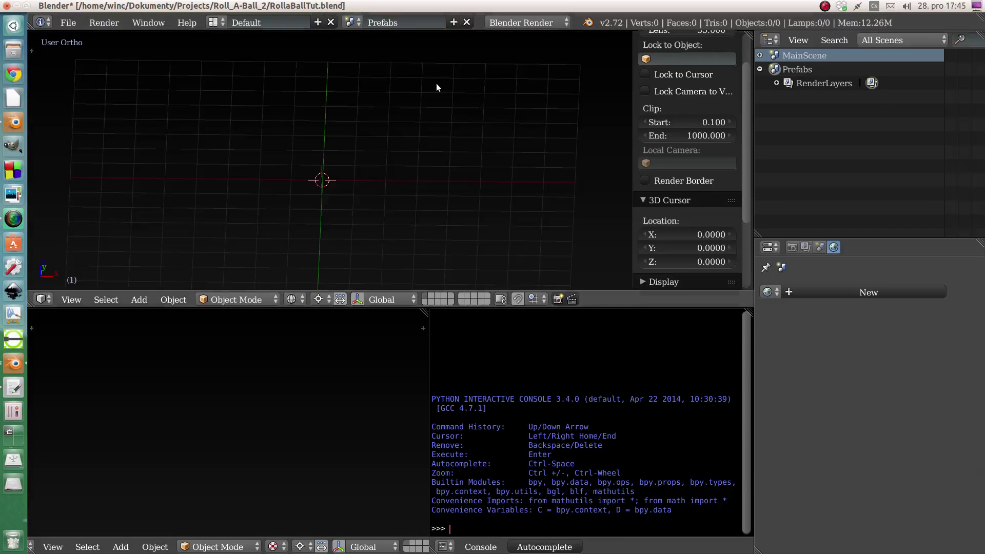
Add a cube at the origin of the Prefabs scene and scale it by 0.5.
middle_click_drag(369, 189, 324, 182)
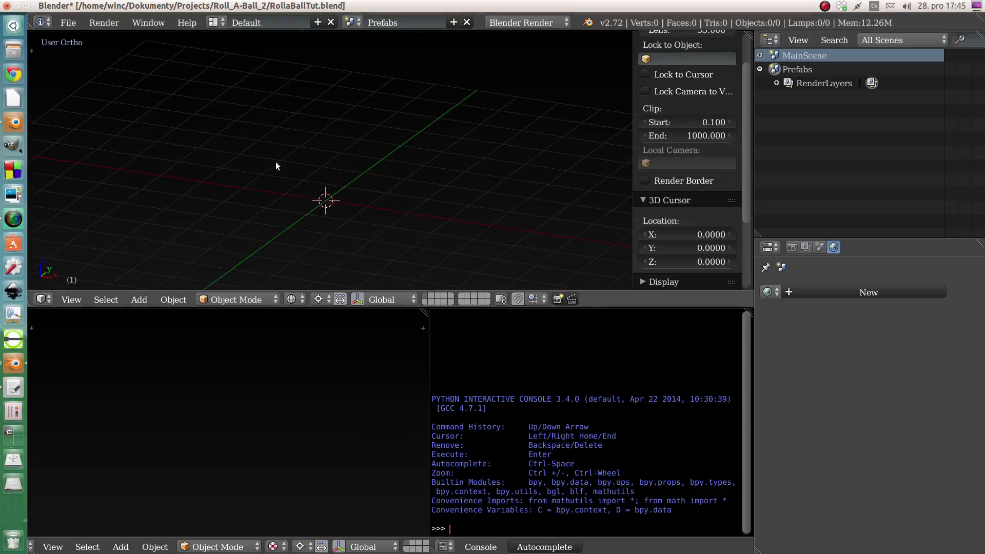
key("shift+a")
mouse_move(275, 162)
left_click(342, 176)
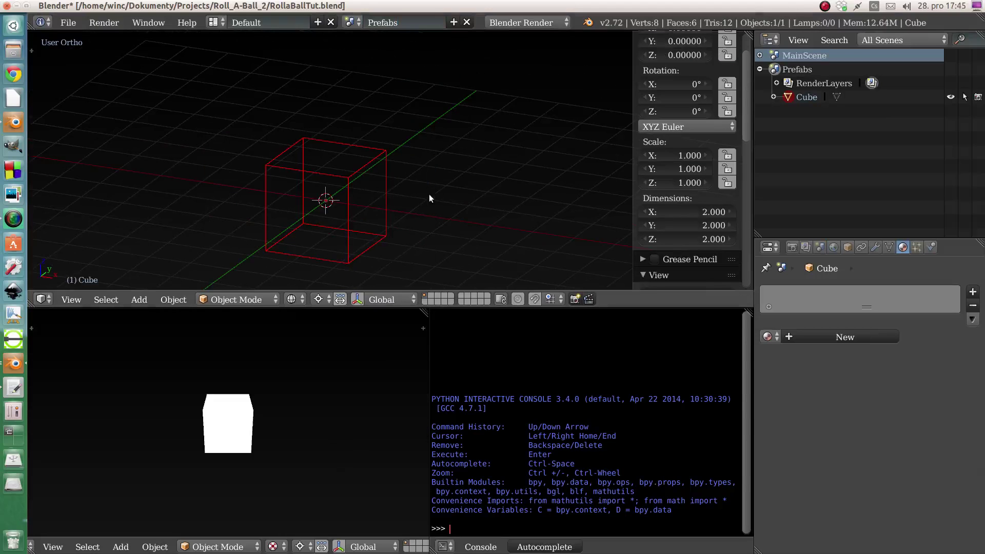
type("s")
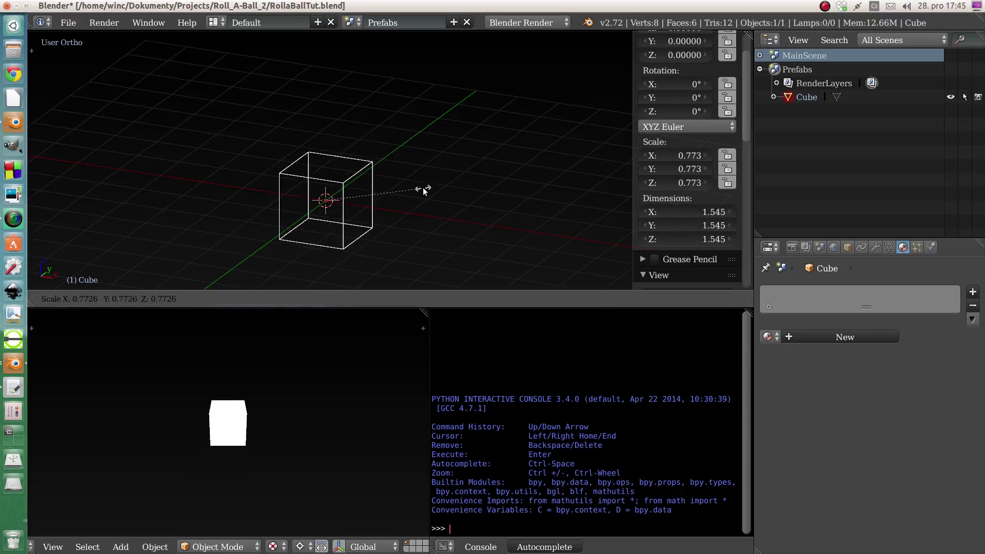
type(".5")
key("Return")
Move the cube up 0.5 along the global Z axis.
key("g")
key("z")
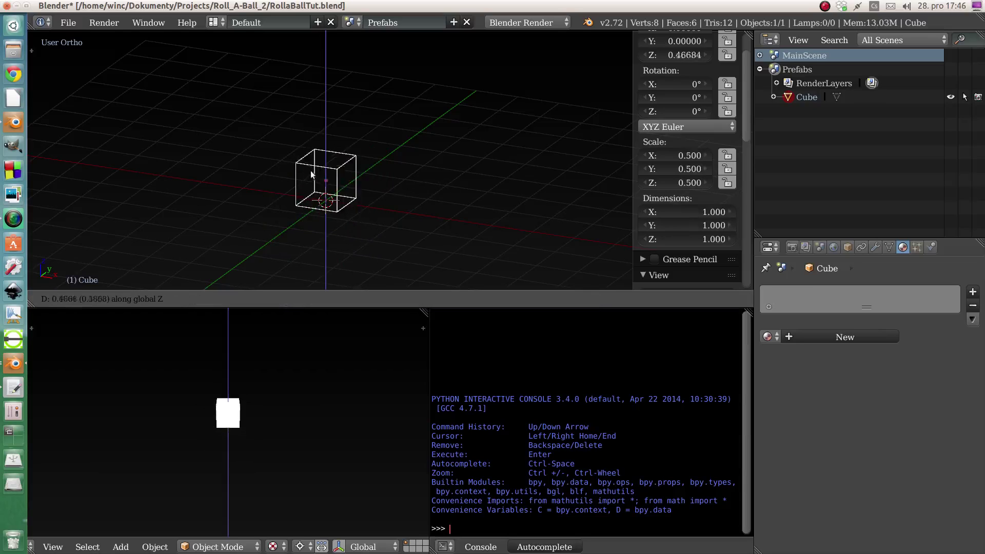
type(".5")
key("Return")
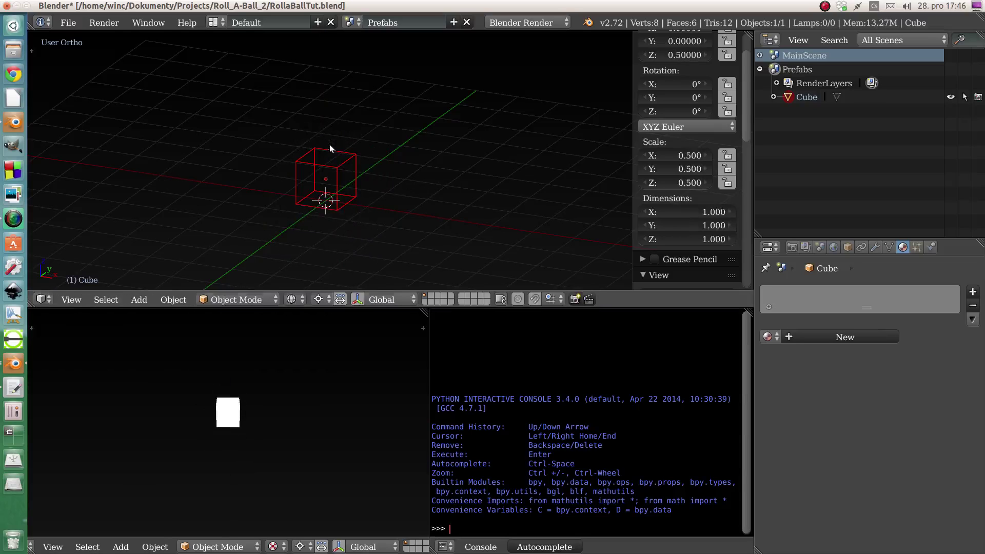
Apply the cube's scale and show its object properties.
middle_click_drag(357, 176, 348, 172)
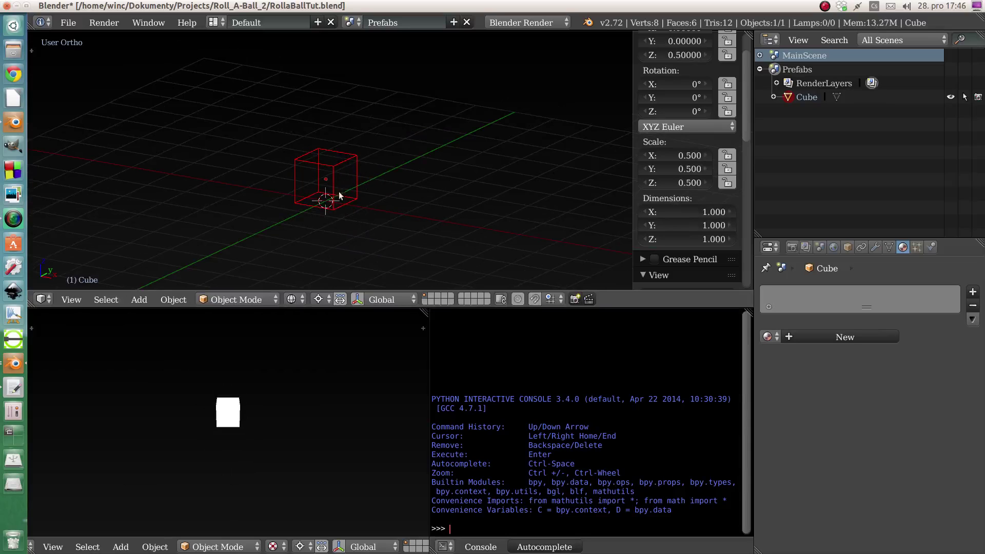
key("ctrl+a")
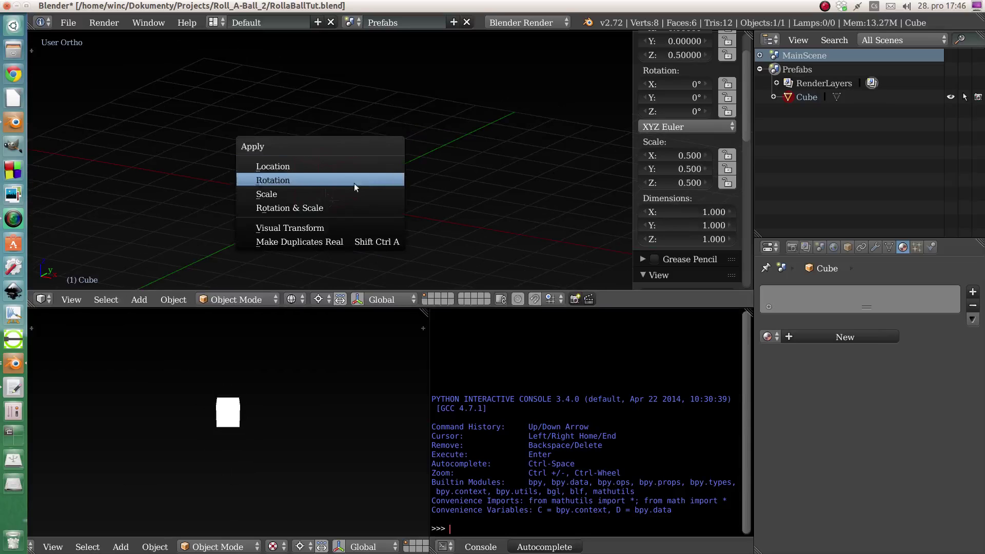
left_click(340, 191)
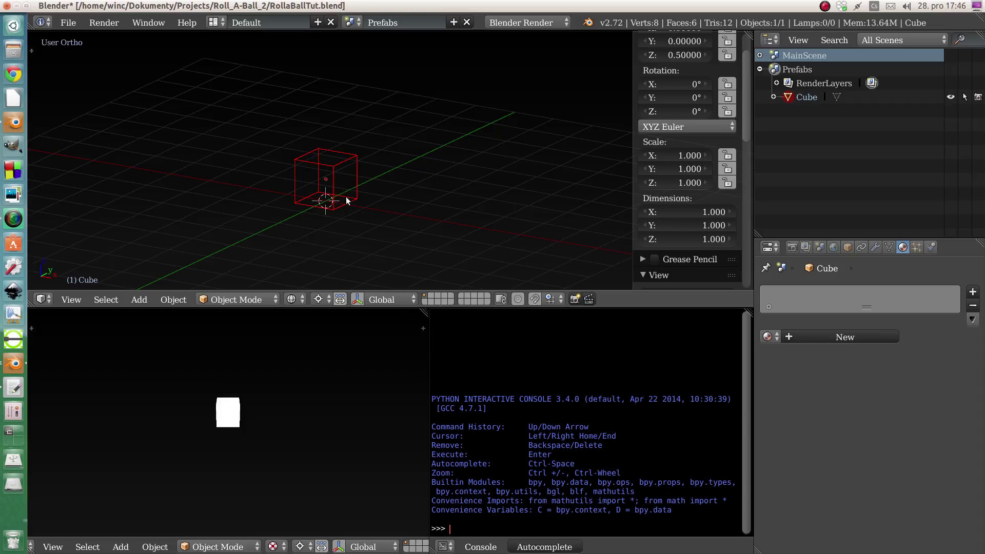
left_click(851, 248)
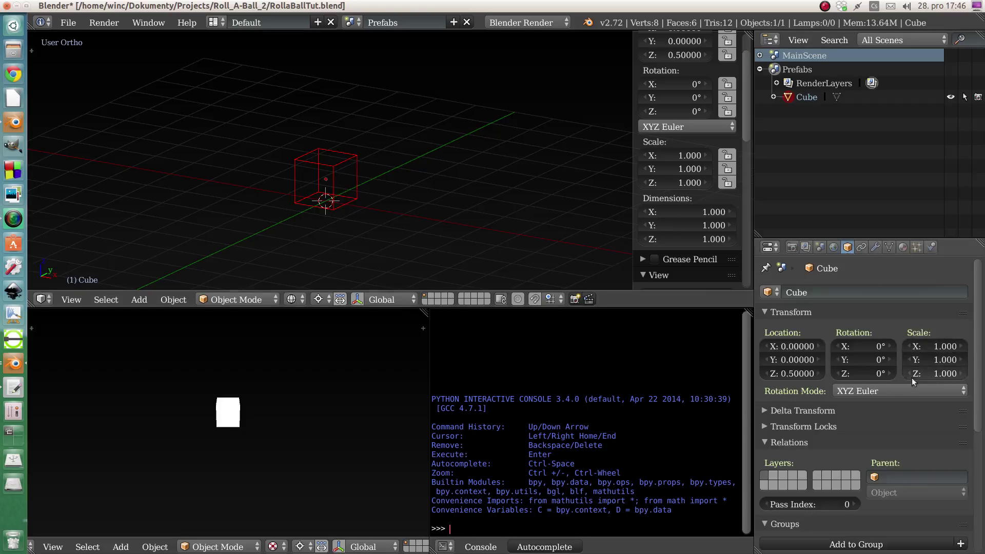
mouse_move(327, 186)
middle_mouse_down()
mouse_move(324, 204)
mouse_move(333, 178)
mouse_move(295, 176)
mouse_move(330, 182)
middle_mouse_up()
key("s")
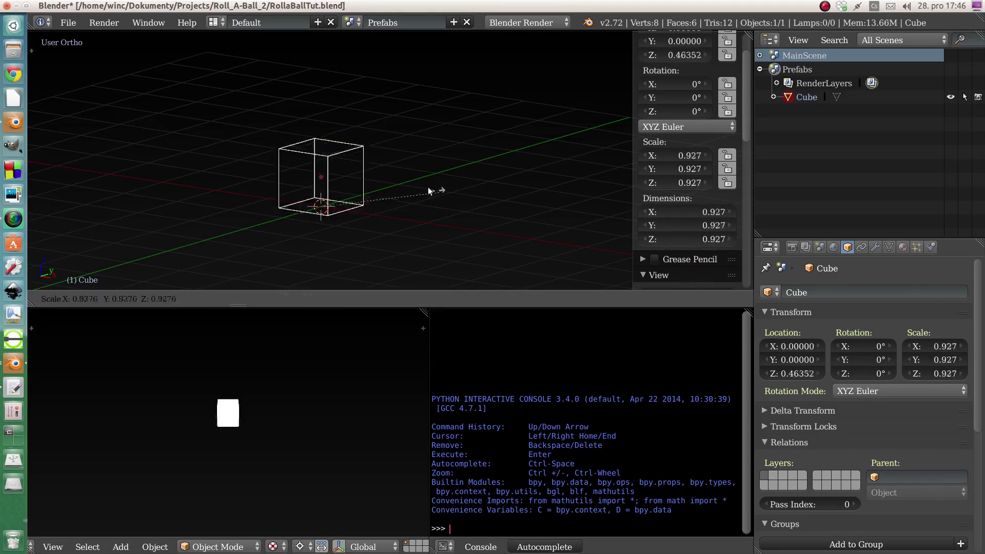
right_click(417, 195)
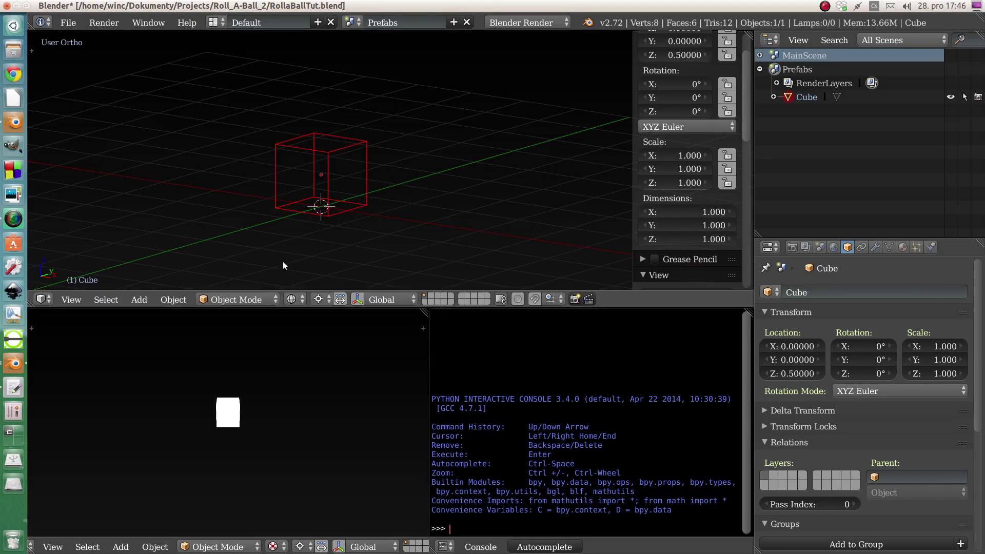
Set the pivot point to Median Point and scale the cube by 0.5 about its own centre.
left_click(322, 299)
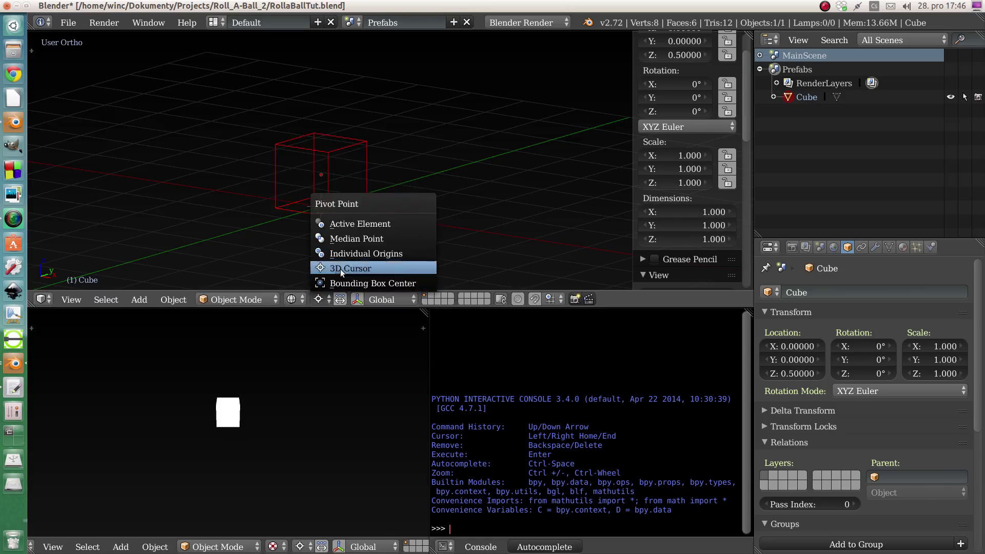
left_click(329, 240)
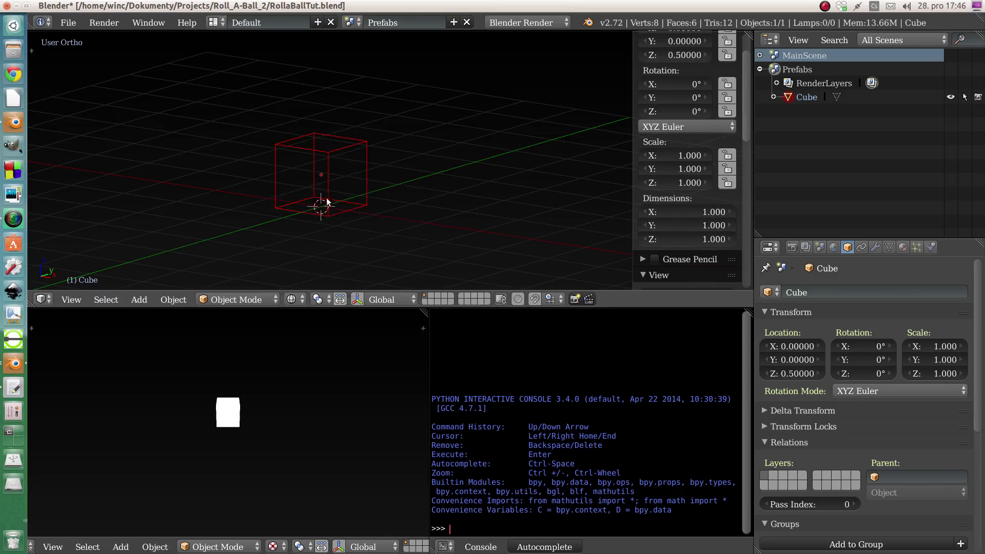
left_click(355, 299)
type("s")
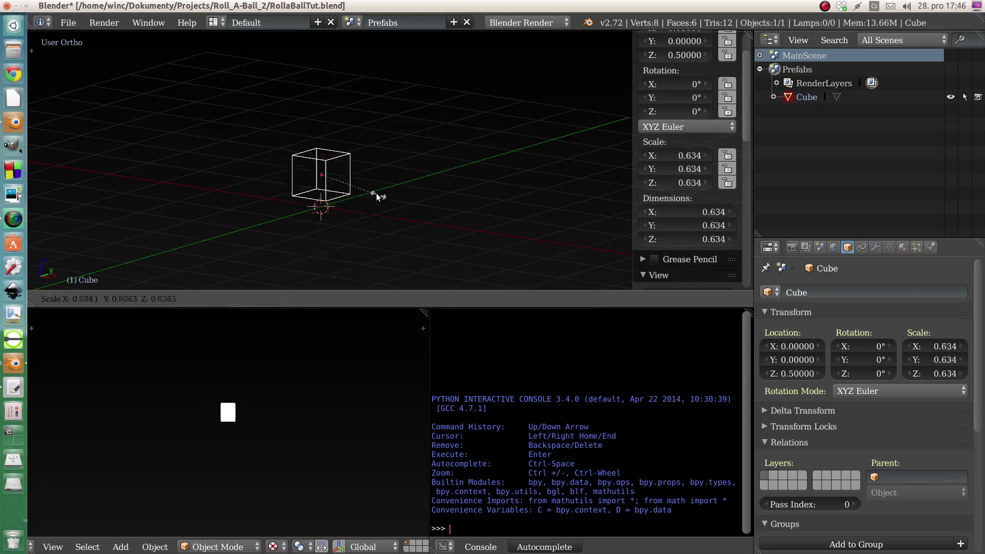
type(".5")
key("Return")
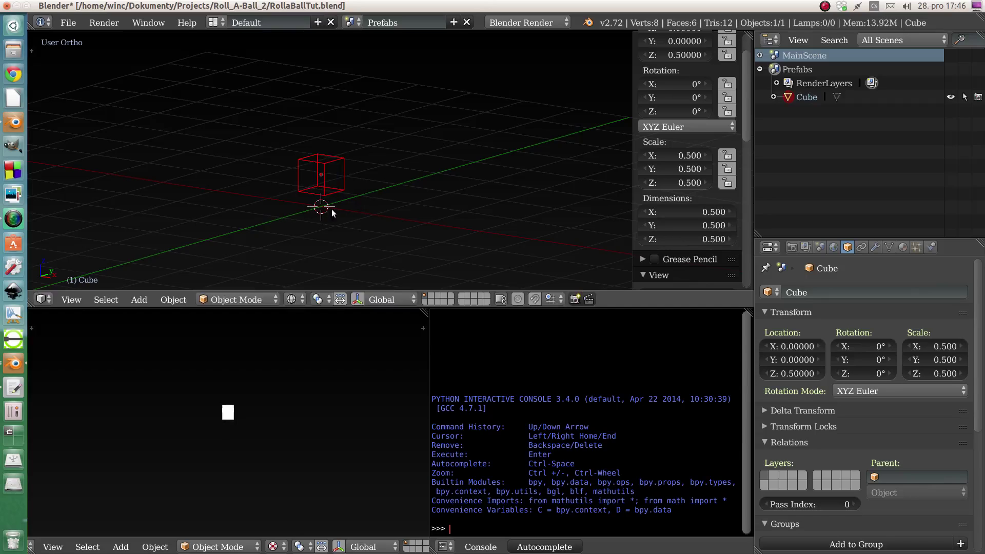
Apply the cube's new scale.
middle_click_drag(342, 187, 333, 195, "shift")
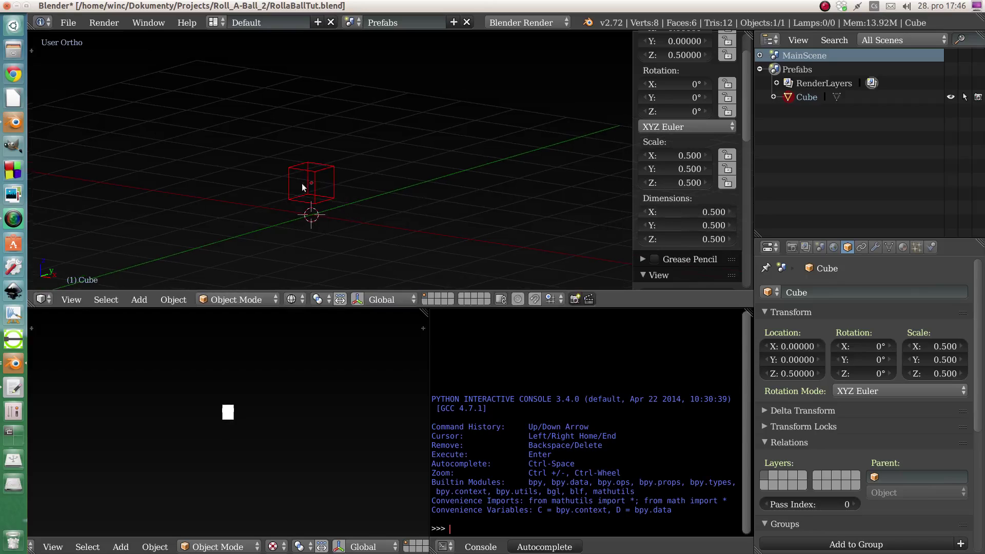
key("KP_4")
key("ctrl+a")
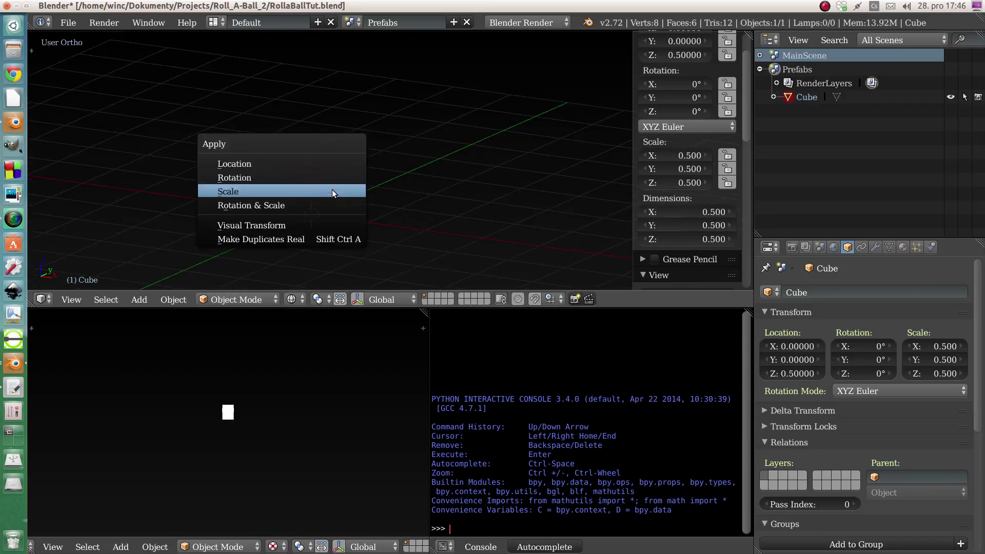
left_click(321, 189)
middle_click_drag(316, 189, 327, 173)
scroll(328, 217, "up", 3)
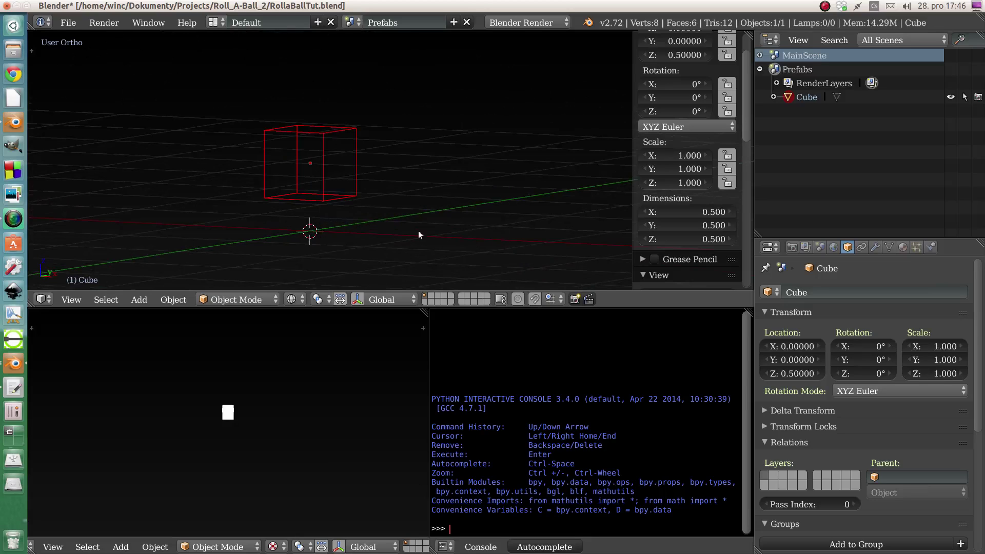
middle_click_drag(303, 139, 386, 161)
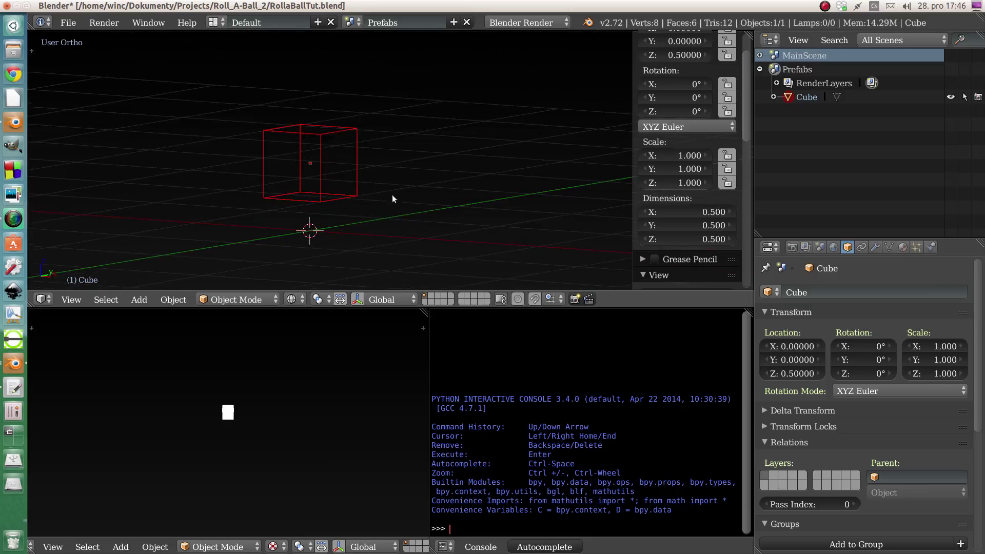
Set the cube's rotation to 45° on the X, Y and Z axes.
left_click_drag(866, 346, 867, 347)
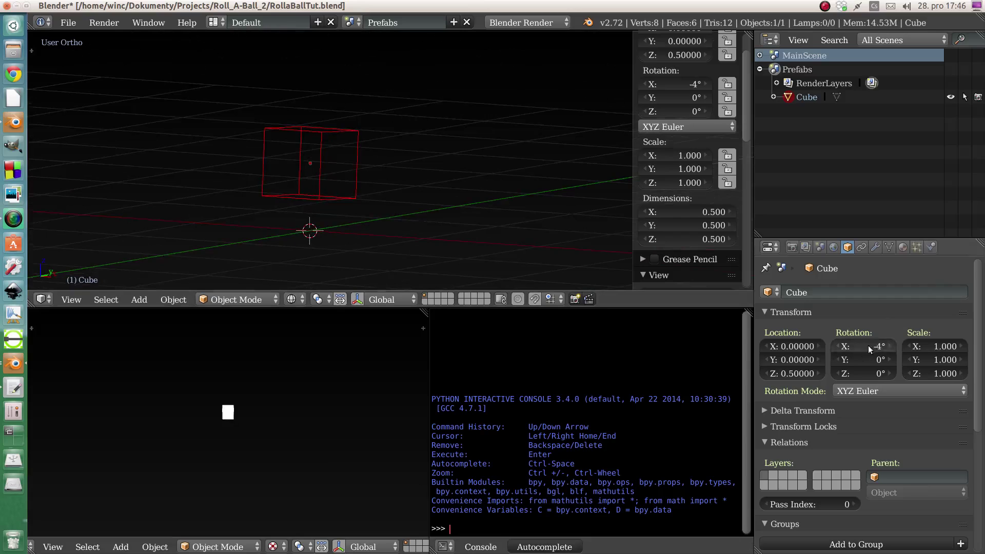
left_click(868, 346)
type("45")
key("Tab")
type("45")
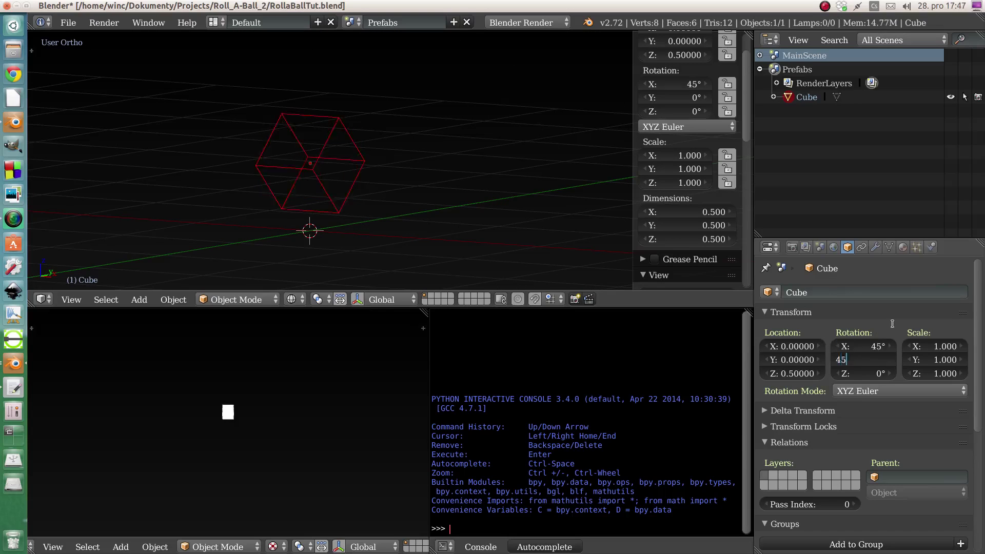
key("Tab")
type("45")
key("Return")
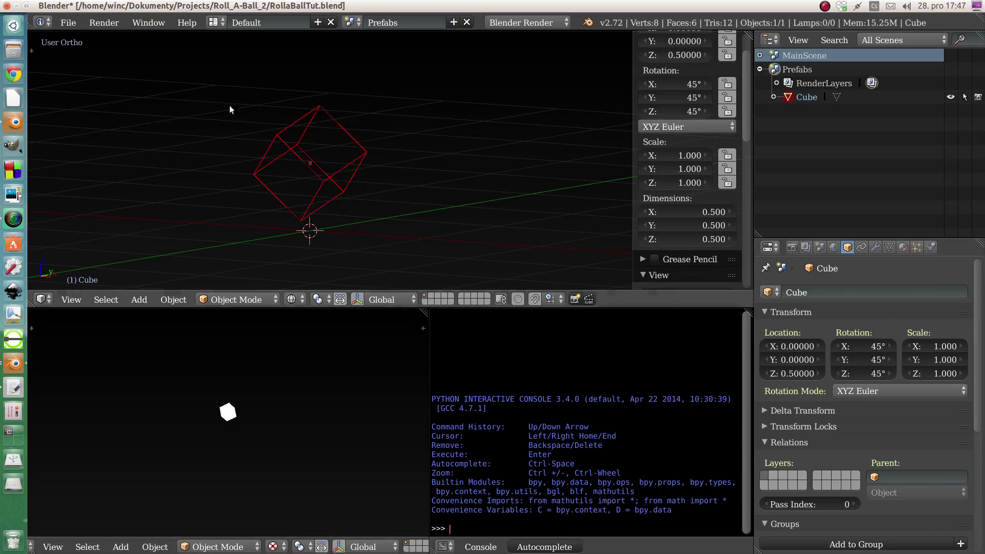
middle_click_drag(230, 105, 236, 127)
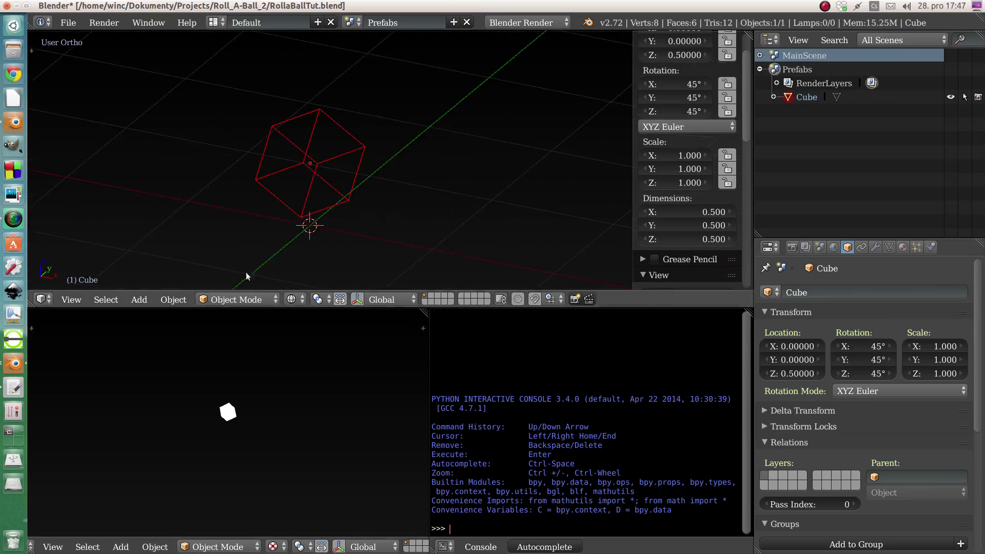
middle_click_drag(319, 166, 367, 174)
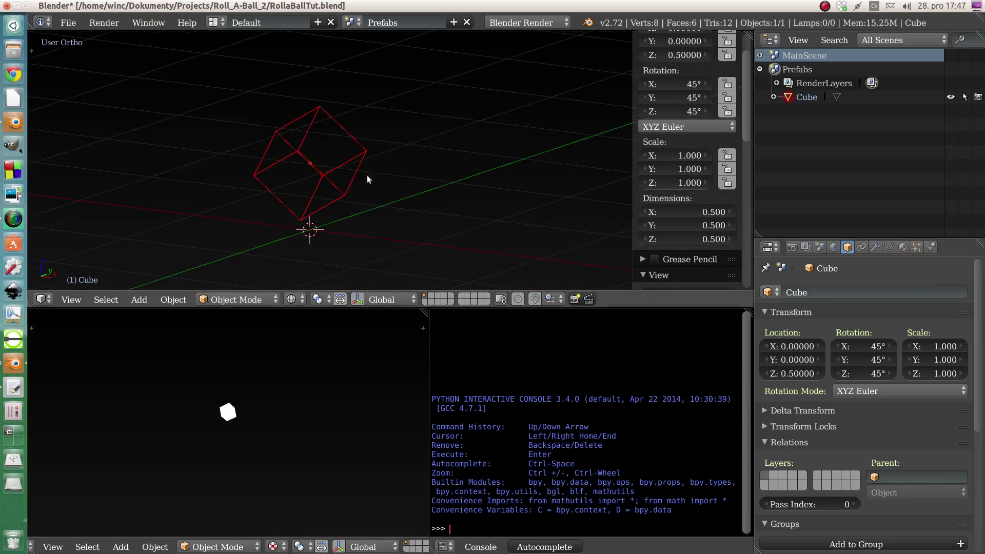
Assign the existing Gray material to the cube.
left_click(902, 247)
left_click(769, 336)
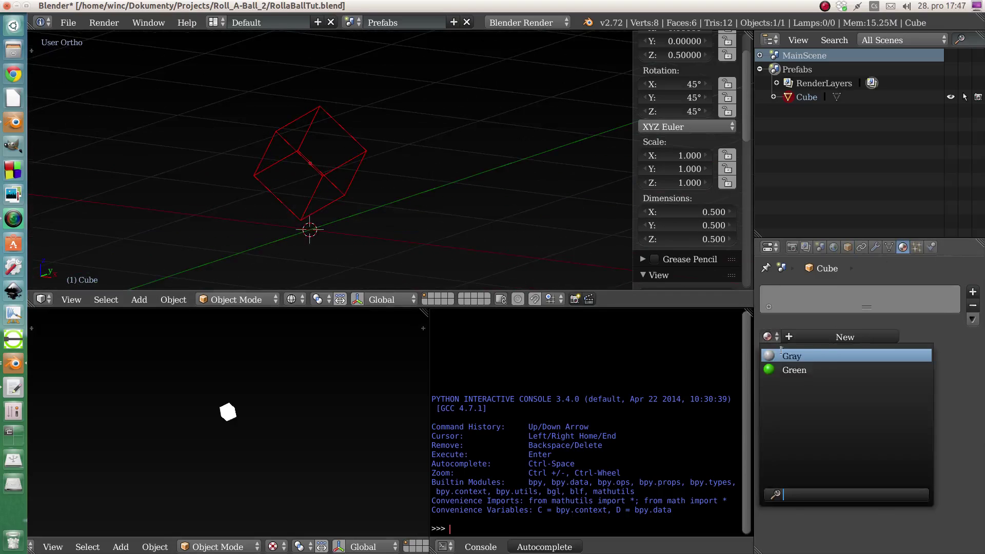
left_click(791, 356)
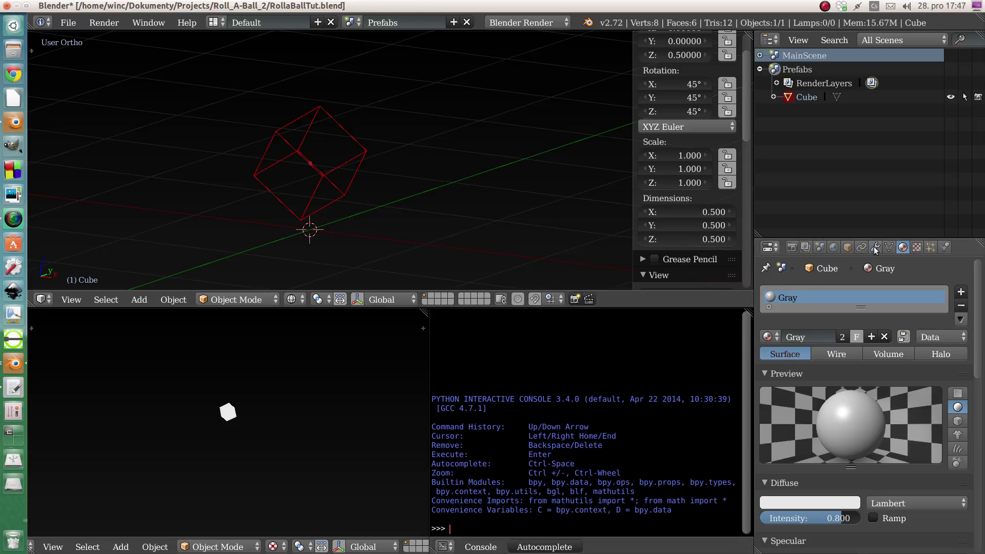
Rename the cube object as PickupOb.
left_click(847, 248)
left_click(814, 288)
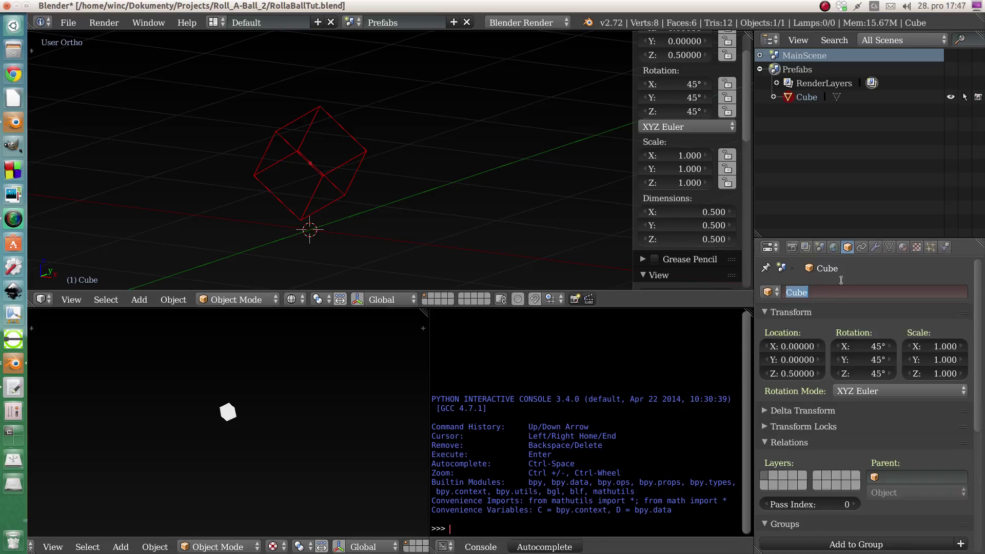
type("PickupOb")
key("Return")
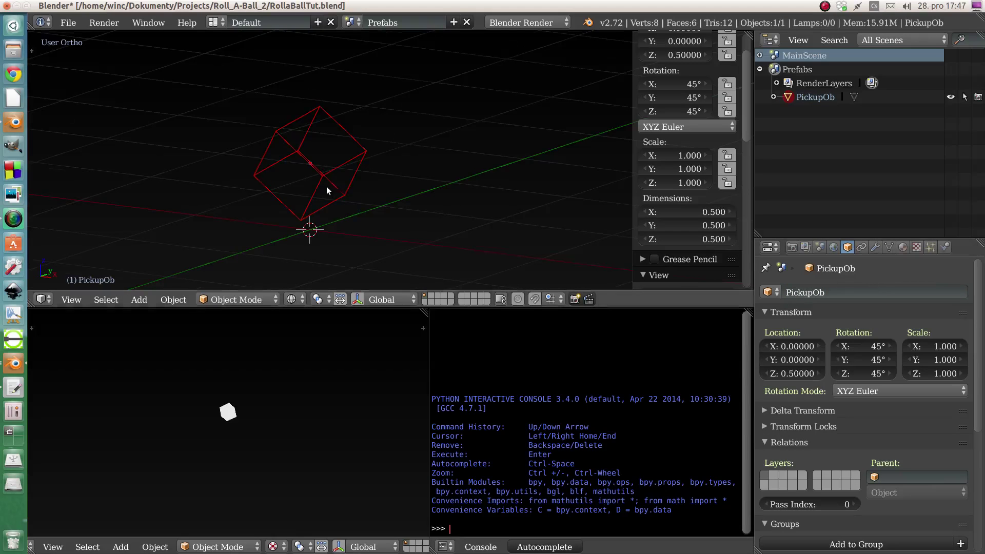
mouse_move(326, 187)
middle_mouse_down()
mouse_move(360, 190)
mouse_move(333, 189)
middle_mouse_up()
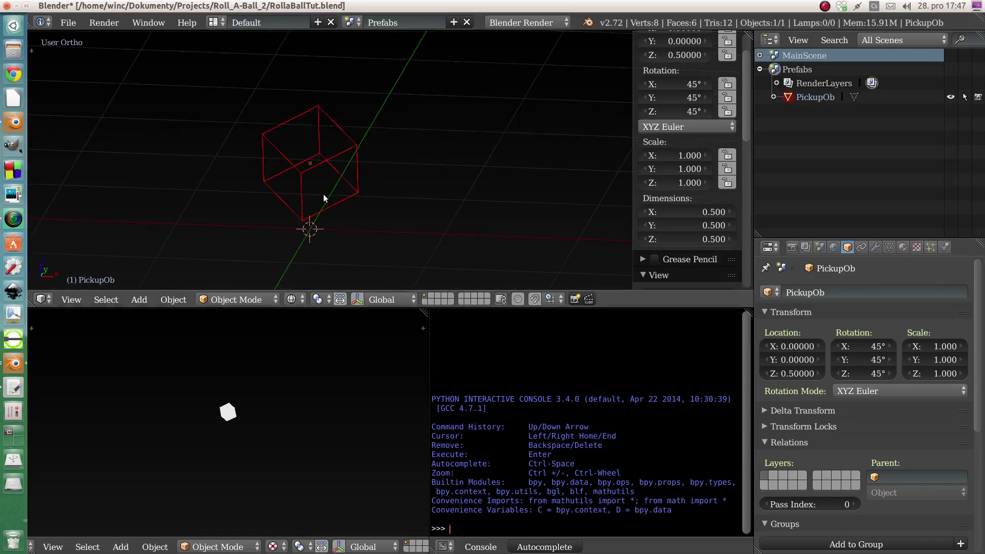
middle_click_drag(352, 165, 365, 167)
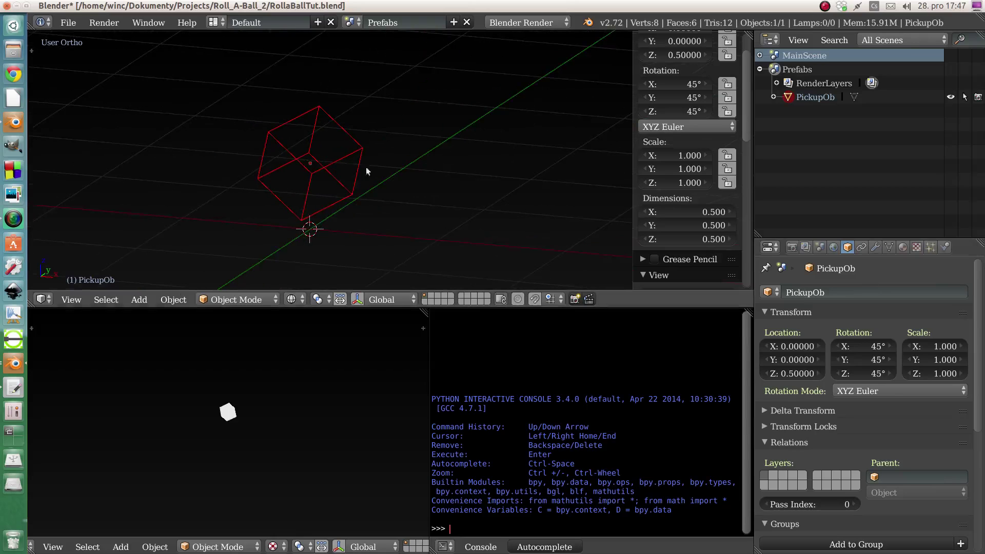
Put PickupOb into a newly created group instead of the existing PickupPrefab group.
scroll(860, 398, "down", 5)
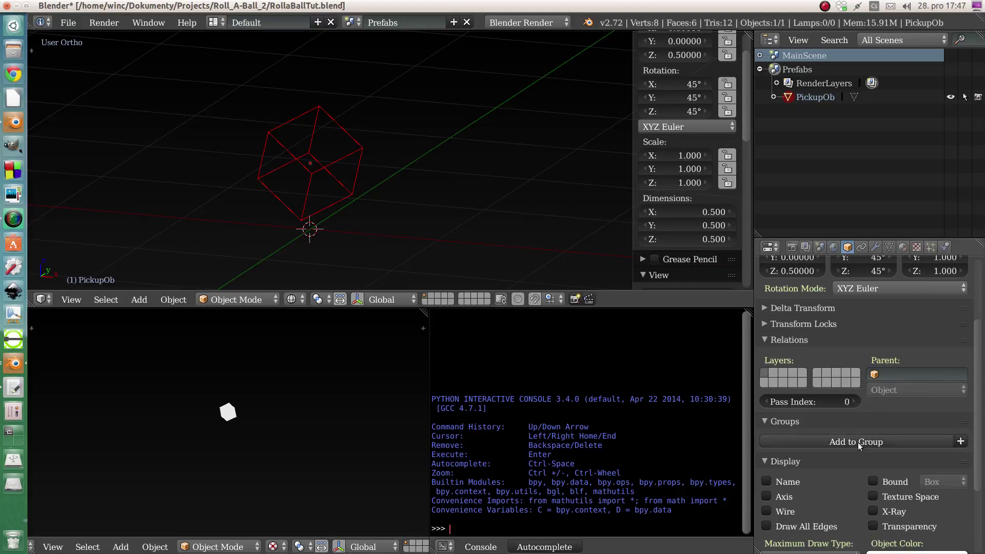
scroll(856, 441, "down", 3)
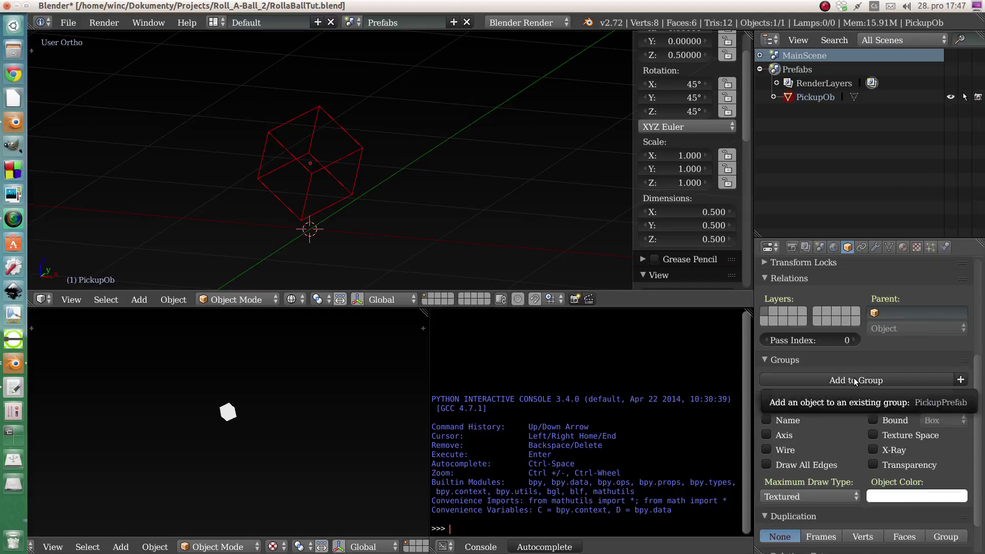
left_click(855, 380)
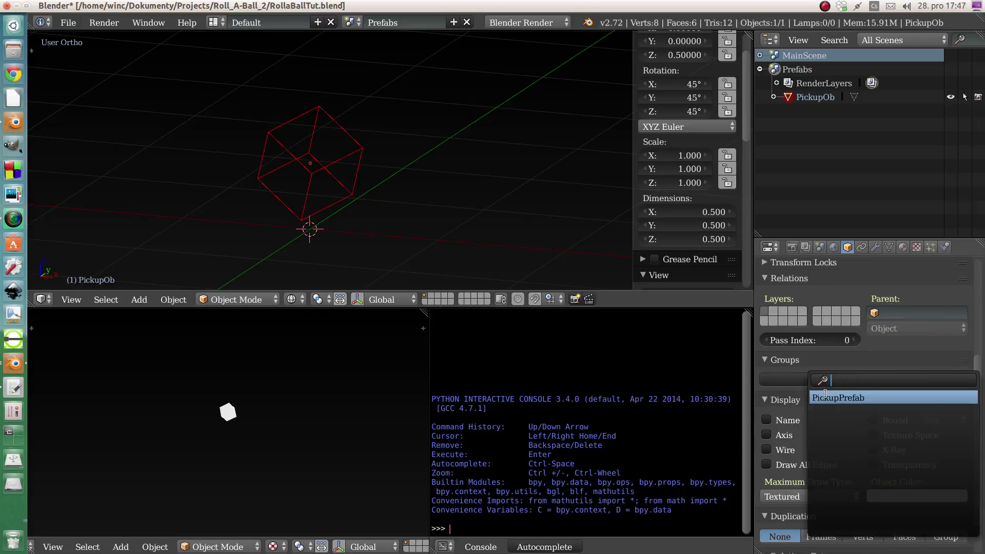
left_click(810, 369)
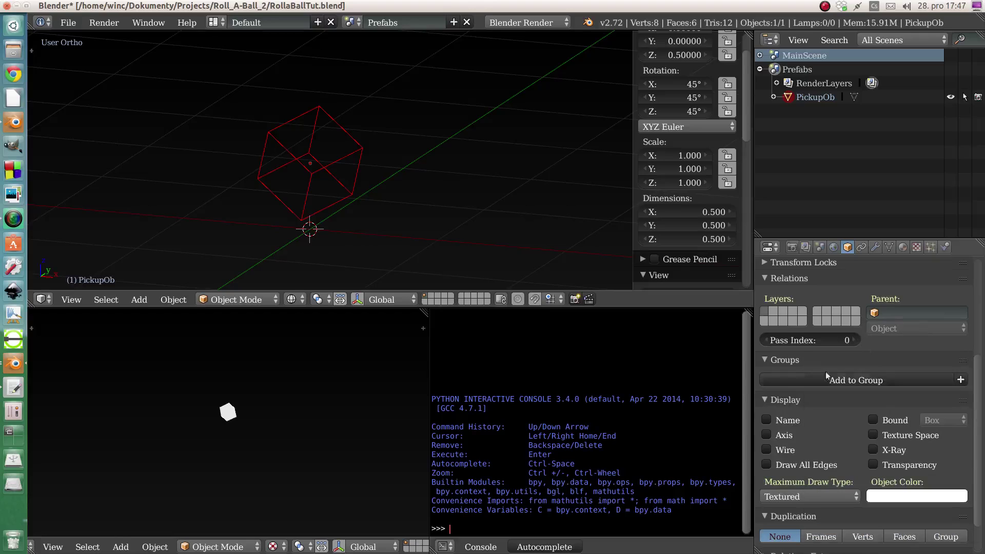
left_click(961, 380)
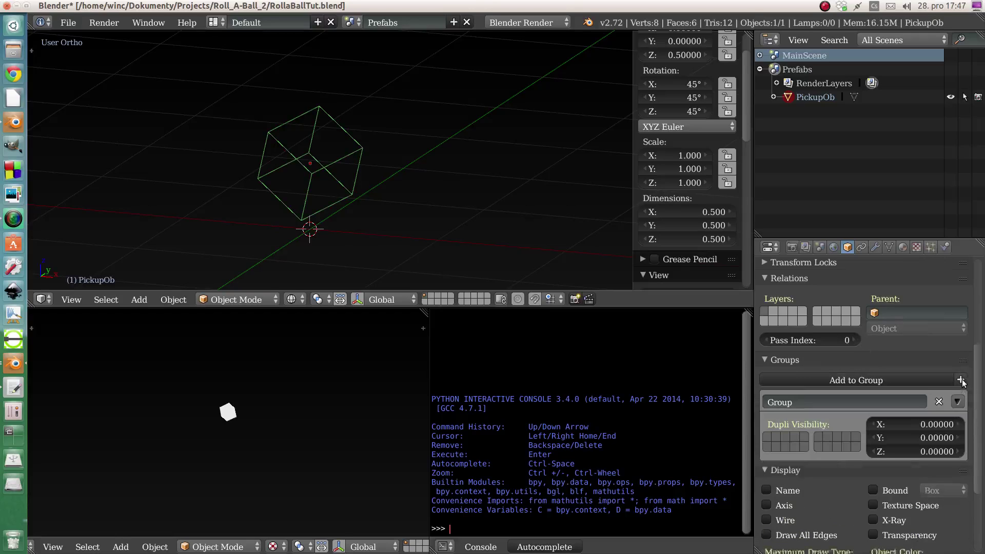
Name PickupOb's new group PickupOb_Prefab.
left_click(810, 401)
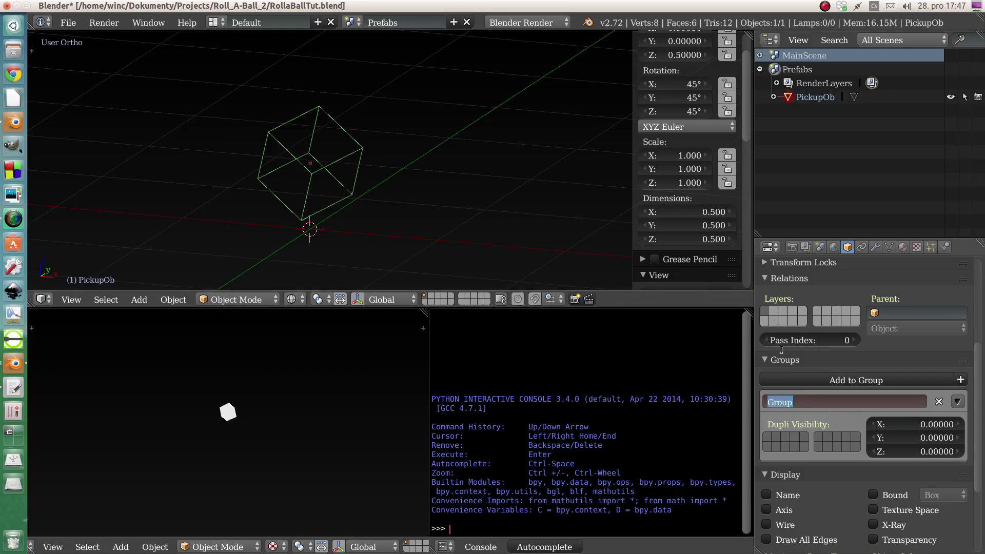
type("Picku")
type("p")
type("OB")
key("BackSpace")
key("BackSpace")
type("bPrefab")
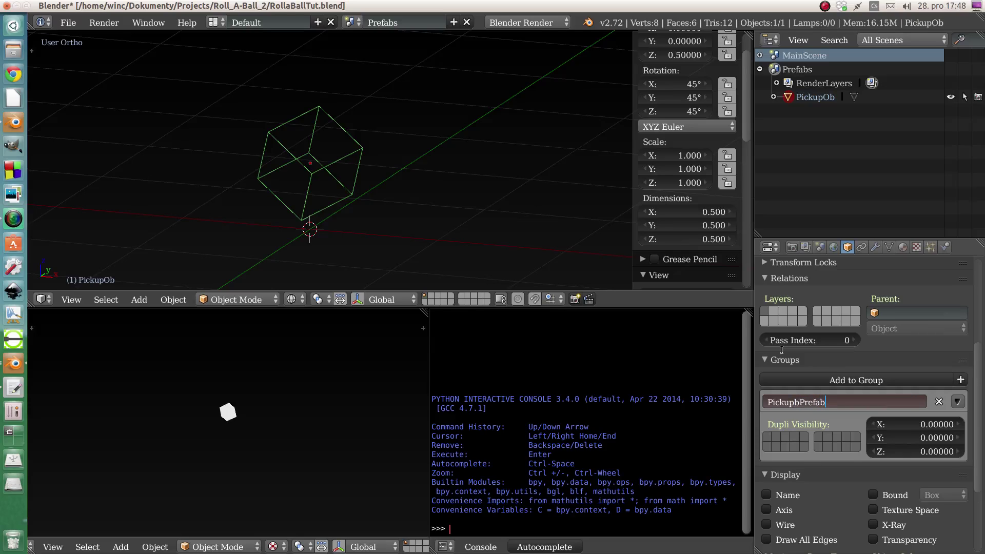
key("Left")
key("Left")
key("Left")
key("Left")
key("Left")
type("_")
type("O")
key("Right")
key("Right")
key("Right")
key("Right")
key("Right")
key("Right")
key("Right")
key("Right")
key("Return")
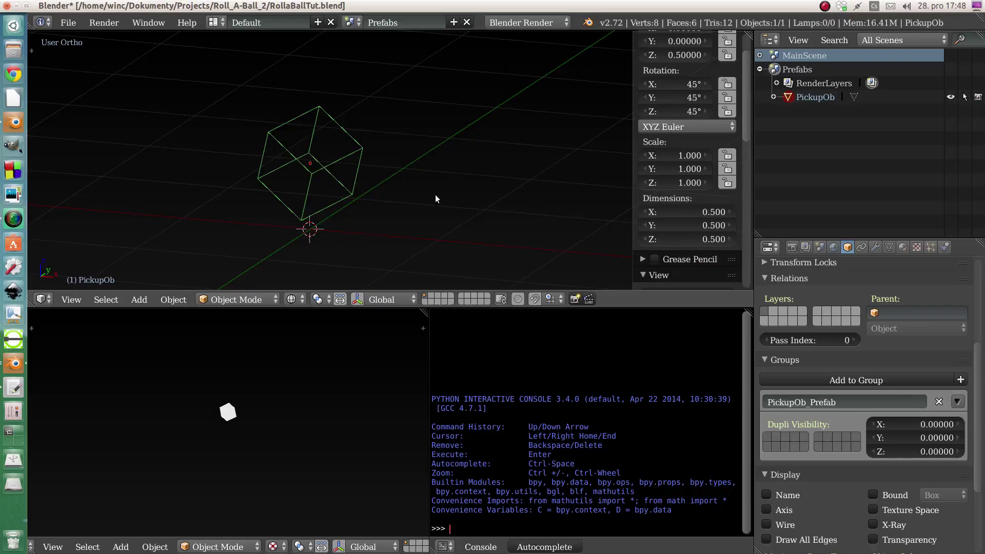
Change the Python console area into a Logic Editor for PickupOb.
middle_click_drag(380, 214, 348, 207)
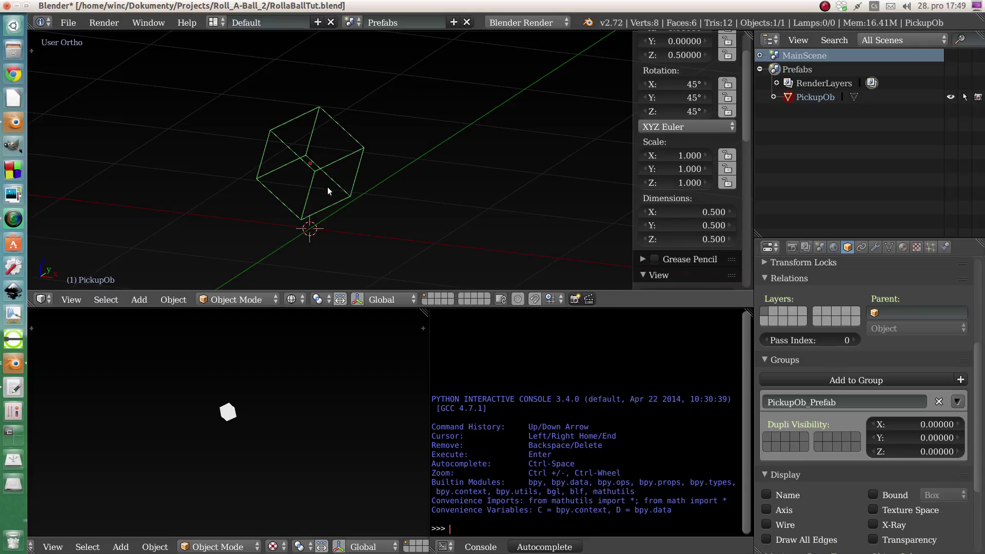
left_click(423, 327)
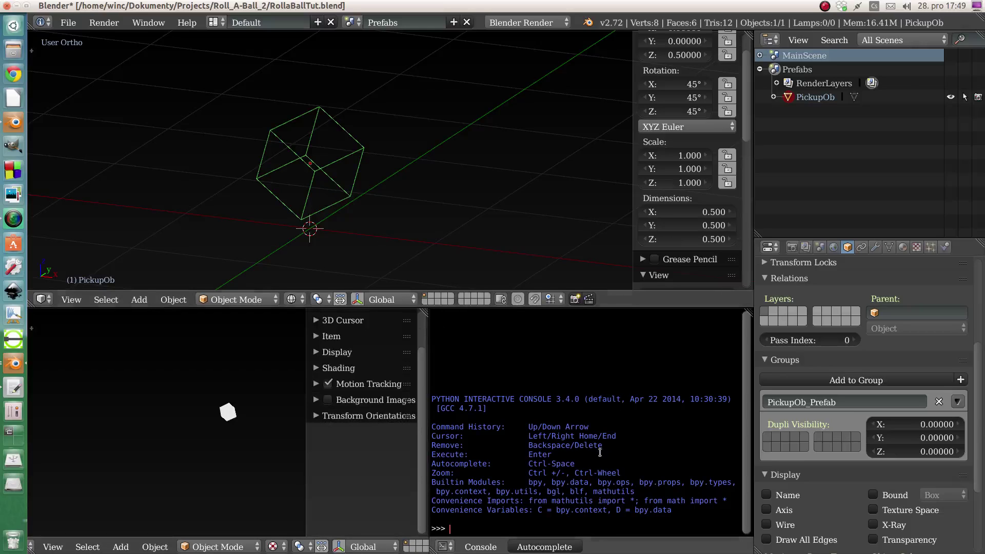
left_click(445, 547)
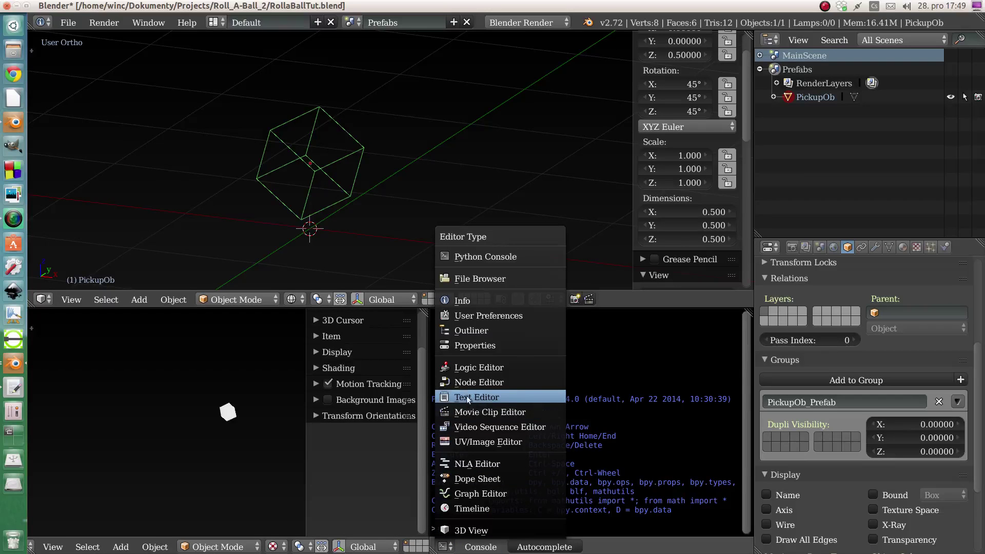
left_click(446, 547)
left_click(466, 362)
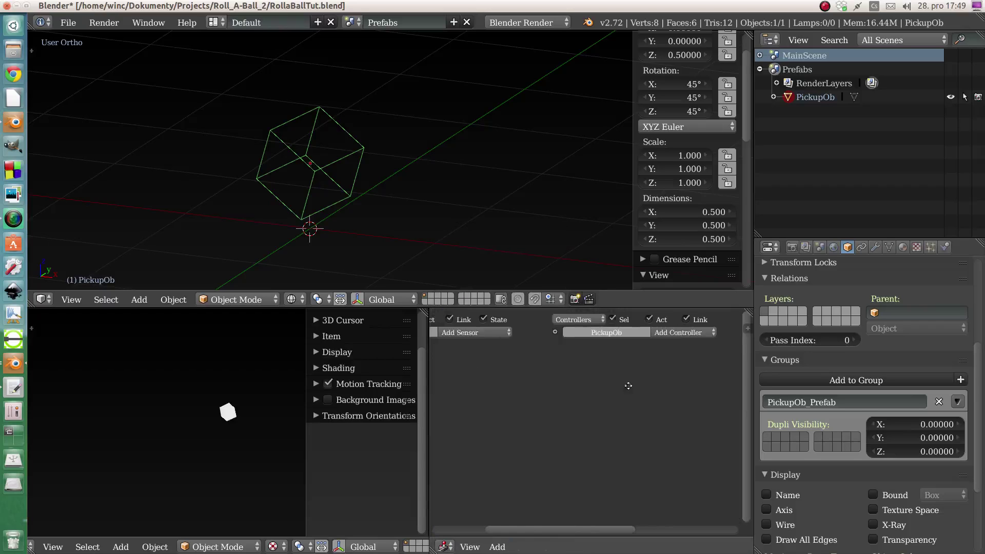
Add an Always sensor to PickupOb and turn on its true level triggering pulse mode.
scroll(626, 385, "right", 5, "ctrl")
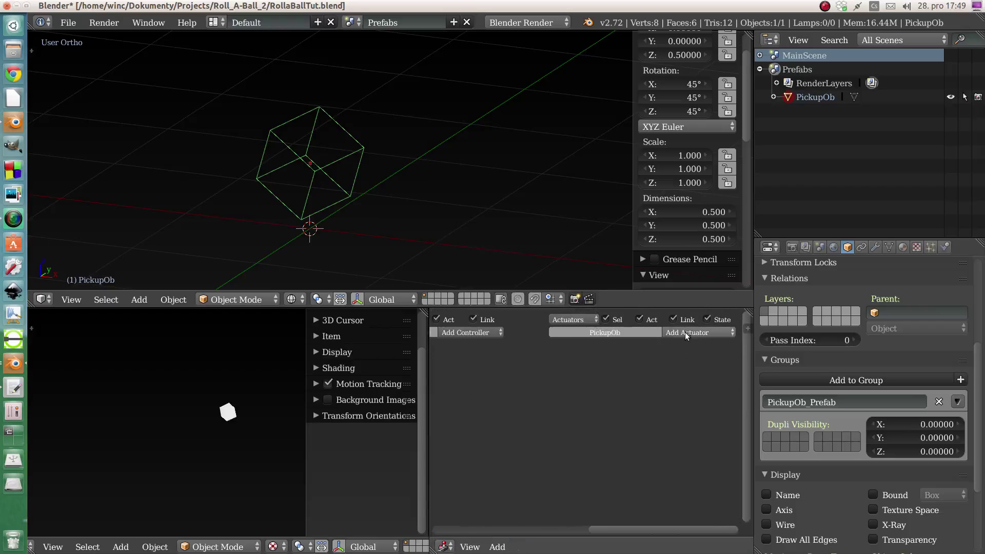
scroll(599, 367, "left", 5, "ctrl")
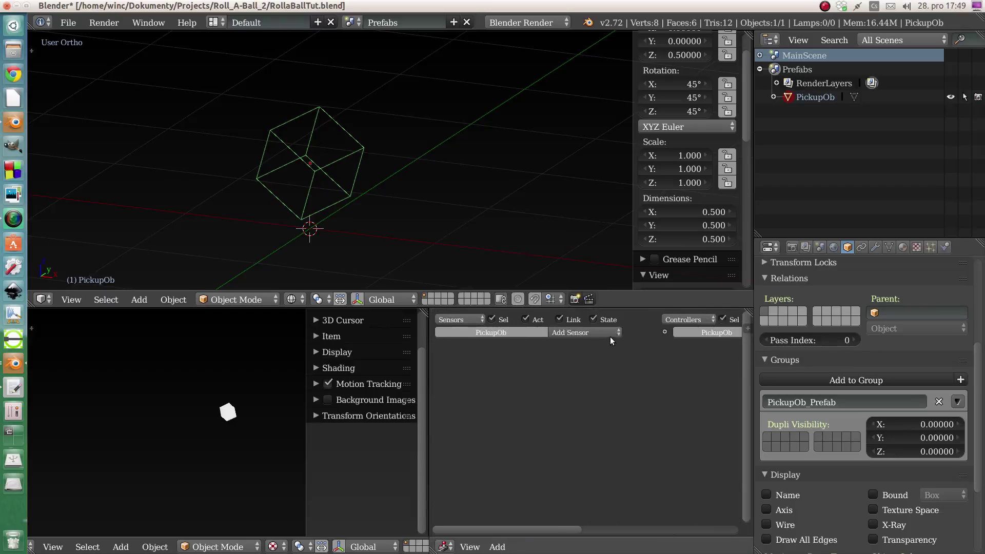
left_click(611, 334)
left_click(589, 357)
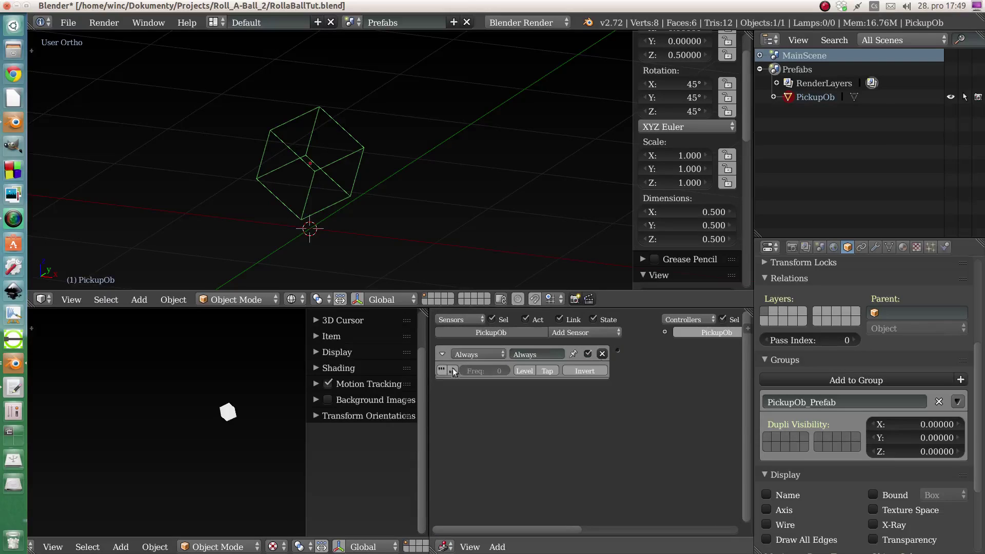
left_click(441, 371)
scroll(694, 370, "down", 5, "ctrl")
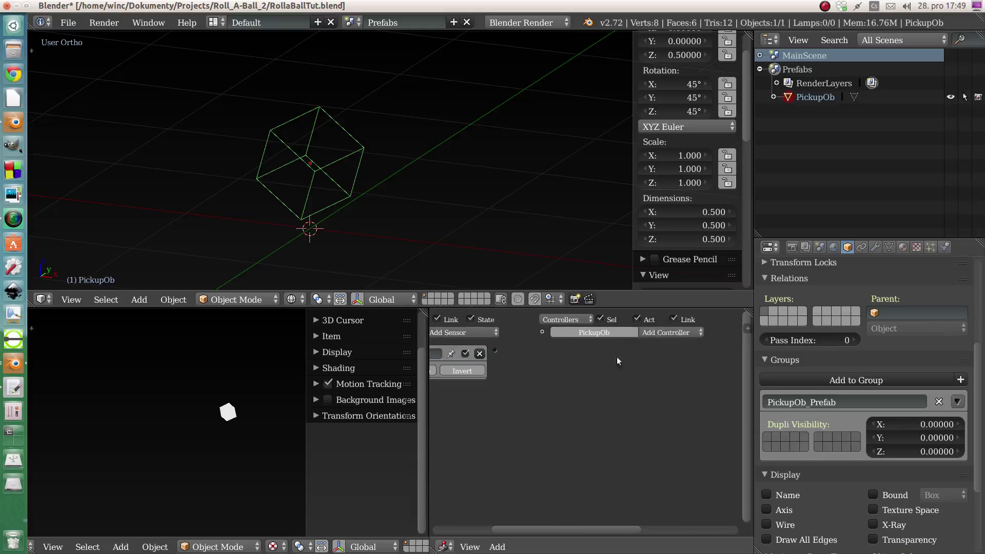
Add a Python controller to PickupOb and link its Always sensor to it.
left_click(669, 332)
left_click(676, 429)
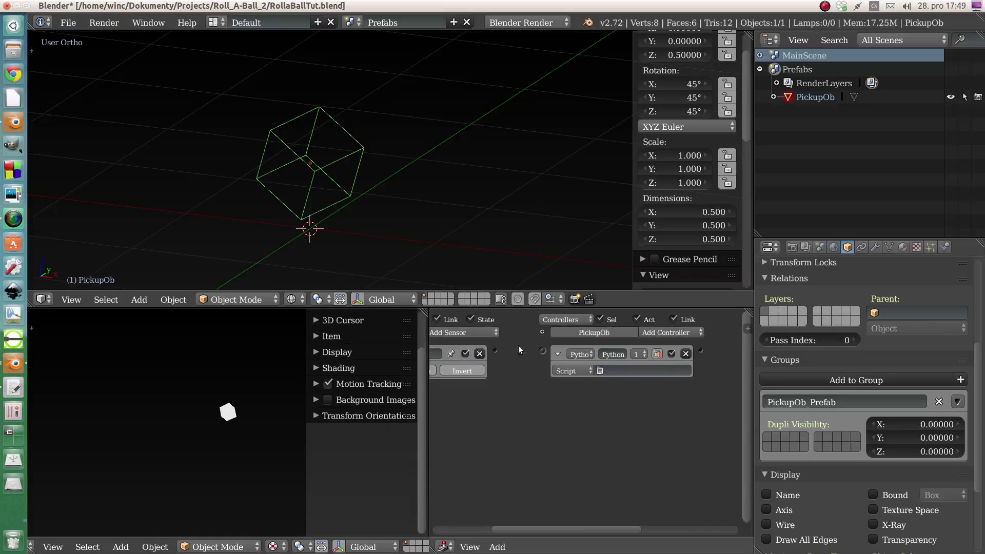
left_click_drag(544, 353, 543, 352)
Switch PickupOb's Python controller to Module mode and set the module to PrefabScript.rotate.
left_click(587, 371)
left_click(578, 342)
left_click(613, 374)
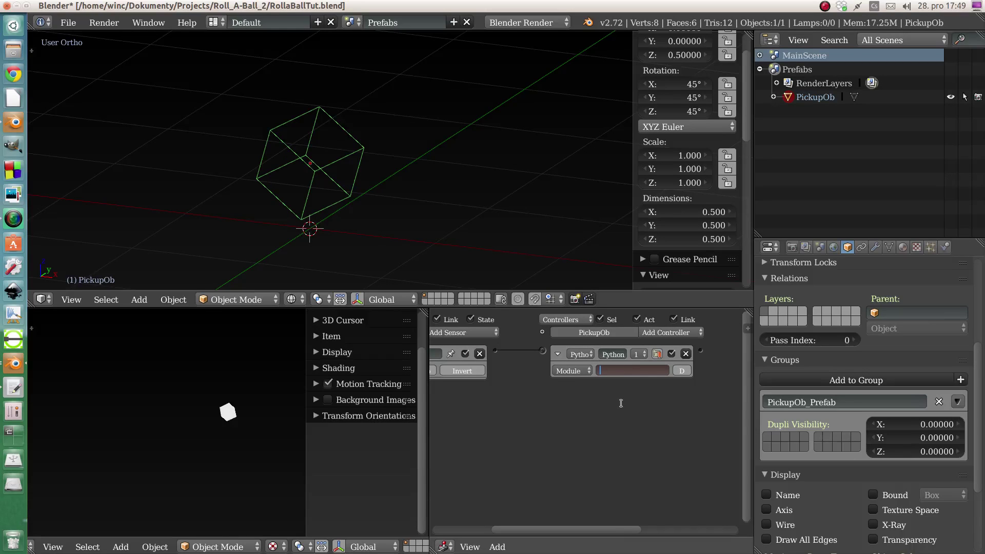
type("PrefabScript.rotate")
middle_click_drag(587, 402, 636, 406)
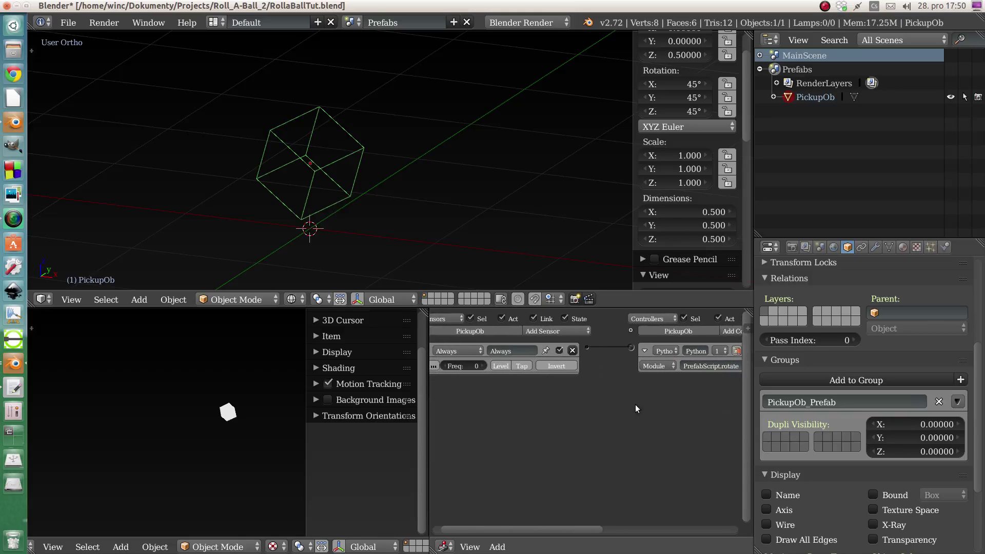
Bring up the text editor window showing PlayerScript.py and create a new empty text block in it.
left_click(13, 363)
left_click(781, 316)
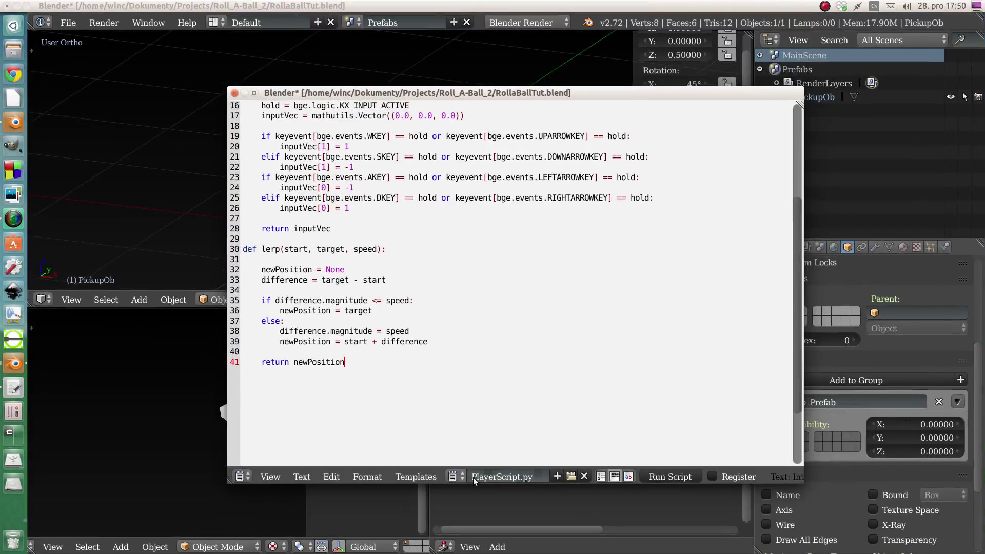
left_click(557, 476)
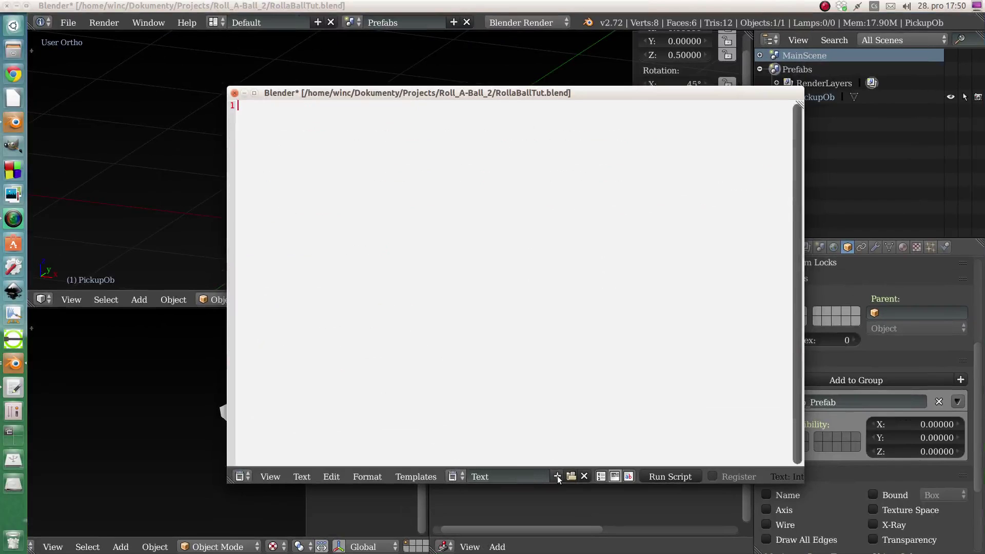
Name the new text block PrefabScript.py, reusing the module name from PickupOb's Python controller.
double_click(508, 476)
type("Prefab")
left_click_drag(582, 95, 437, 44)
left_click(563, 460)
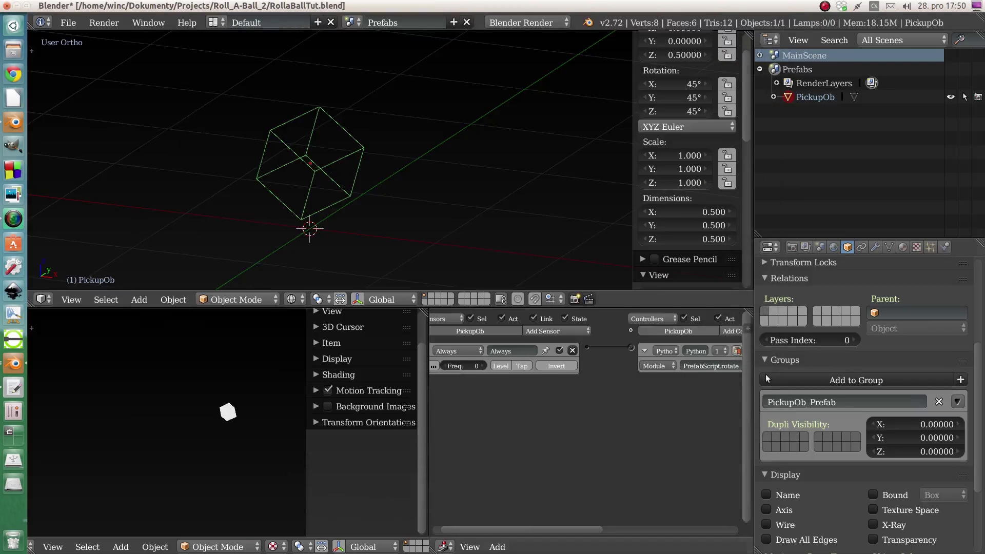
left_click(694, 369)
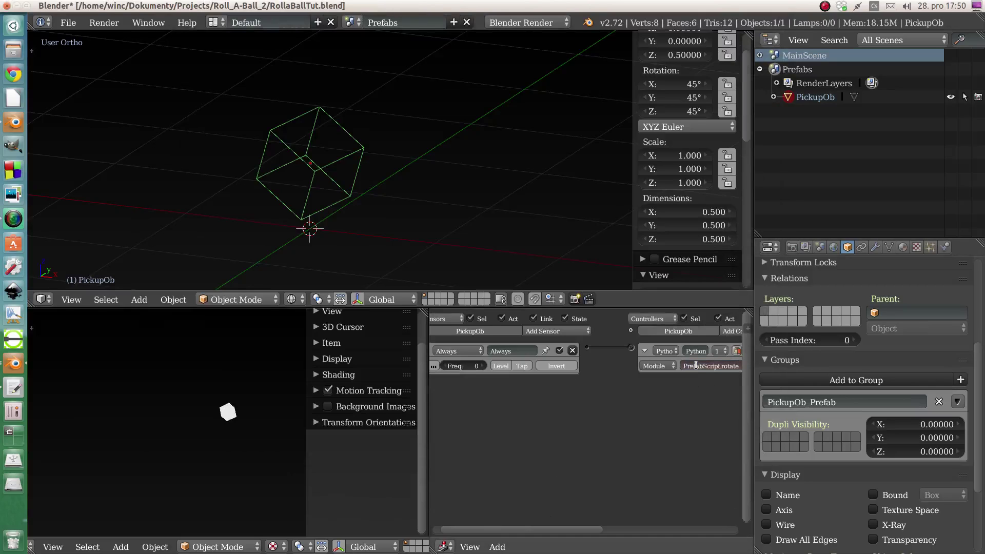
double_click(695, 366)
key("ctrl+c")
left_click(14, 366)
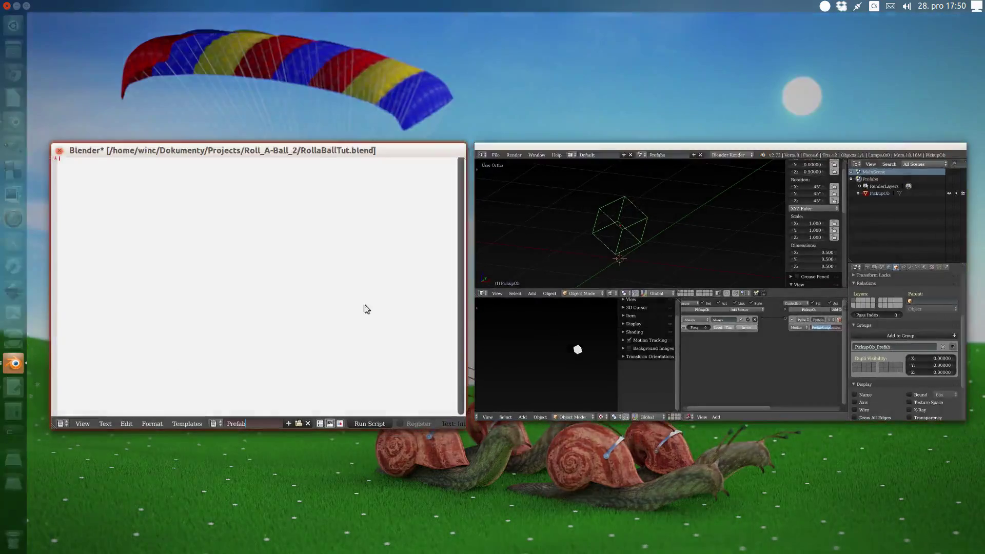
left_click(364, 305)
double_click(397, 425)
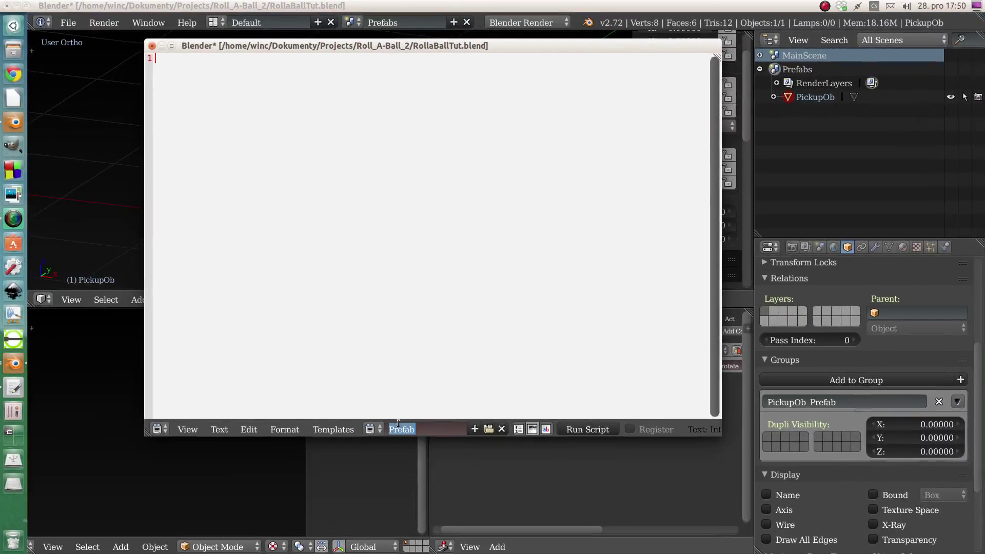
key("ctrl+v")
type(".py")
key("Return")
left_click_drag(267, 48, 332, 70)
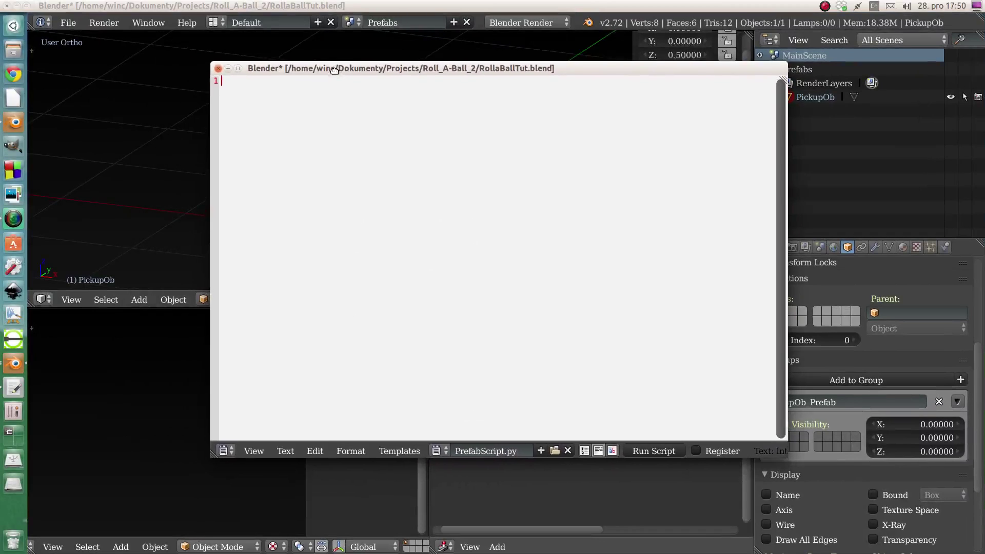
Start a rotate() function definition on line 3 of PrefabScript.py, leaving two blank lines above it.
key("Return")
key("Return")
type("def")
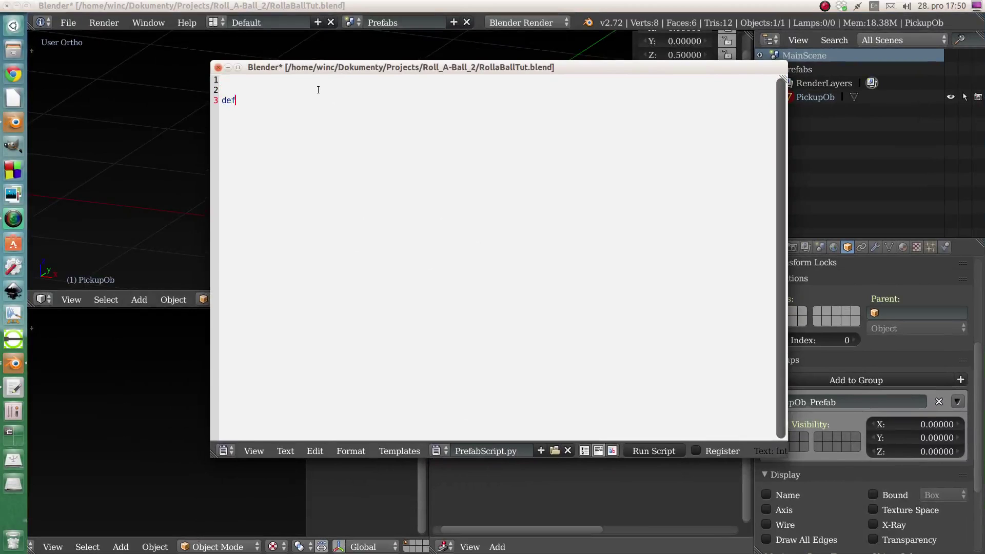
type(" rotate():")
key("Return")
Write "import bge, mathutils" on the first line of PrefabScript.py.
left_click(279, 86)
left_click(275, 81)
type("in")
key("BackSpace")
key("BackSpace")
type("imoprt")
key("BackSpace")
key("BackSpace")
key("BackSpace")
type("ort")
key("BackSpace")
key("BackSpace")
key("BackSpace")
key("BackSpace")
key("BackSpace")
key("BackSpace")
key("BackSpace")
key("BackSpace")
type("impor")
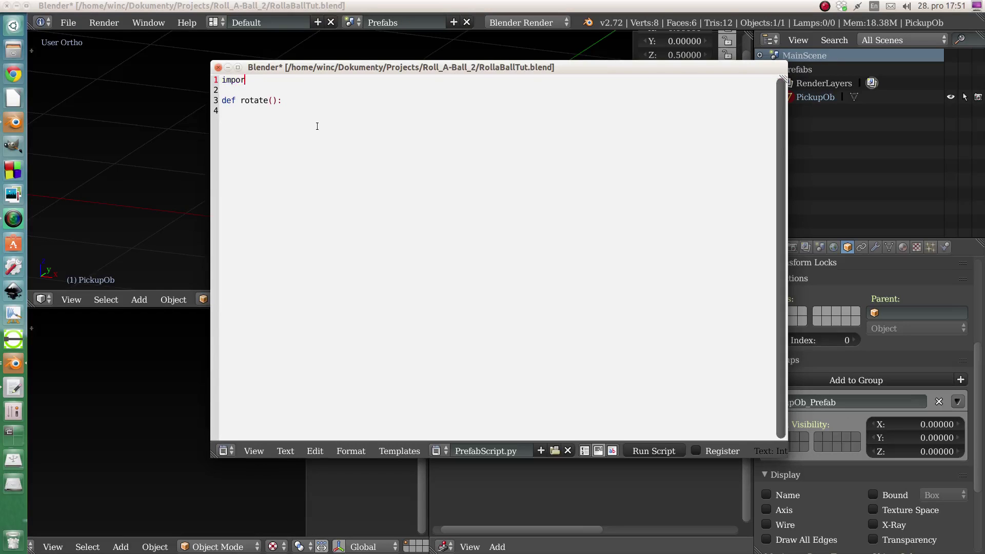
type("t bge, mathutils")
Add a blank line beneath the rotate function's header and give the function the parameter cont.
left_click(325, 115)
key("Return")
left_click(272, 100)
type("cont")
Write "object = cont.owner" as the first statement in the rotate function's body.
left_click(301, 126)
type("objec")
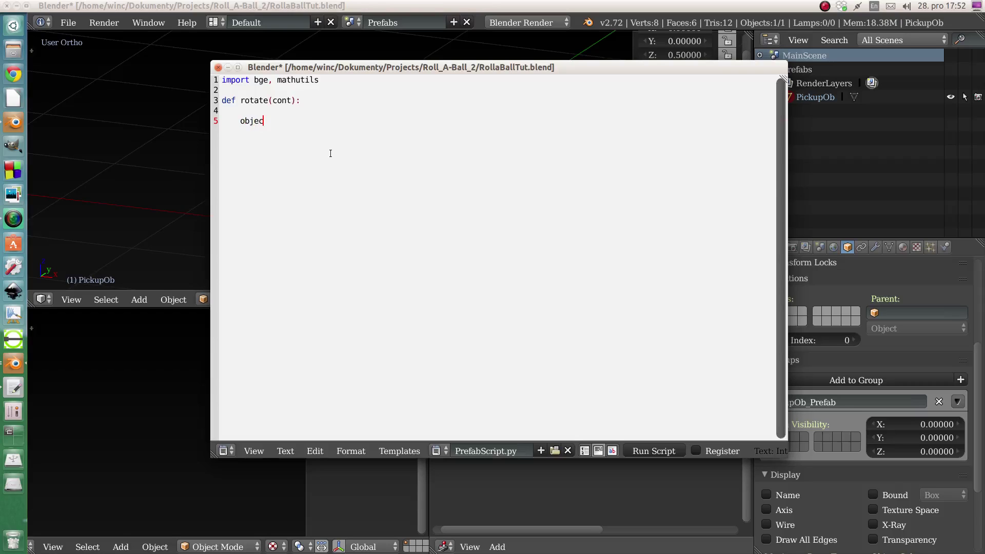
type("t =")
type("cont.owner")
key("Return")
Define rotationVec = mathutils.Vector((15,30,45)) below the owner line, followed by a blank line.
type("rotation")
type("Ve")
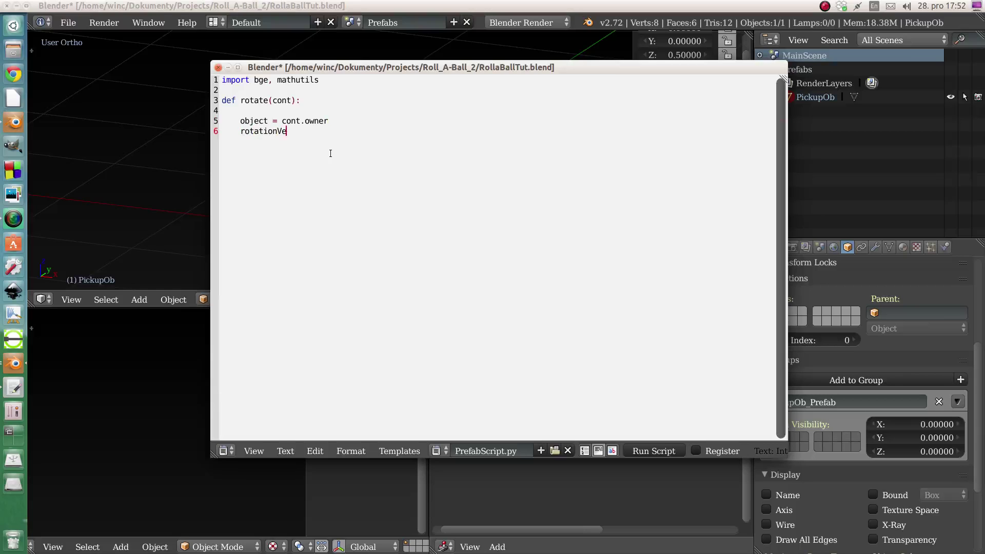
type("c = math")
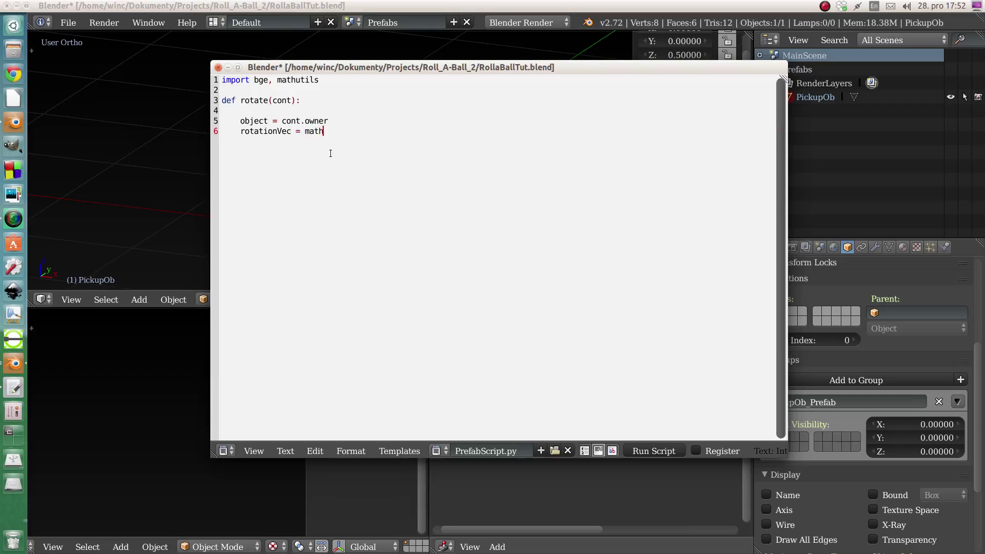
type("utils.Vector")
type("()")
key("Left")
type("()")
key("Left")
type("15,30,45")
key("Right")
key("Right")
key("Return")
key("Return")
Write an object.applyRotation() call with empty parentheses on line 8 of the rotate function.
type("object")
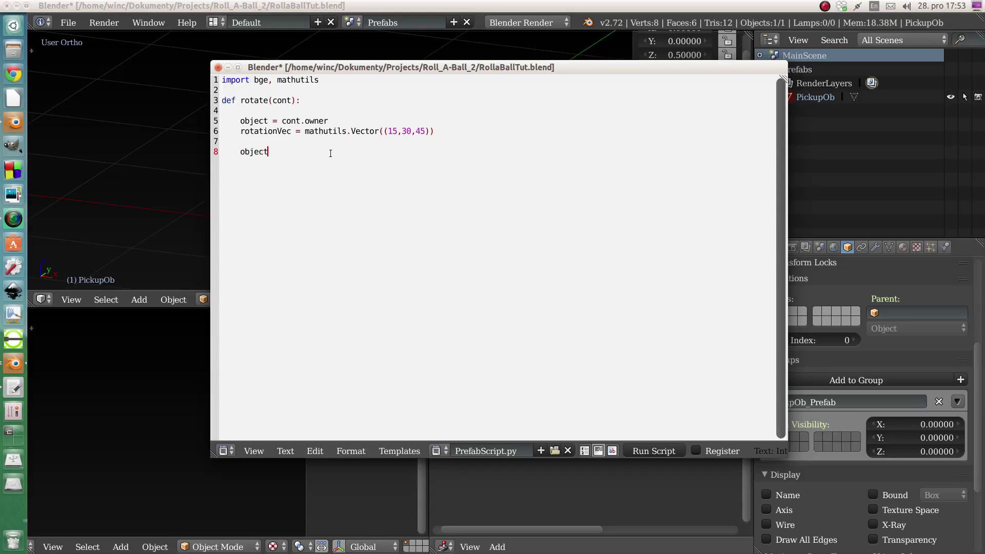
type(".applzRotation")
key("Left")
key("Left")
key("Left")
key("Left")
key("Left")
key("Left")
key("Left")
key("Left")
key("BackSpace")
type("y")
key("Right")
key("Right")
key("Right")
key("Right")
key("Right")
key("Right")
key("Right")
key("Right")
type("()")
key("Left")
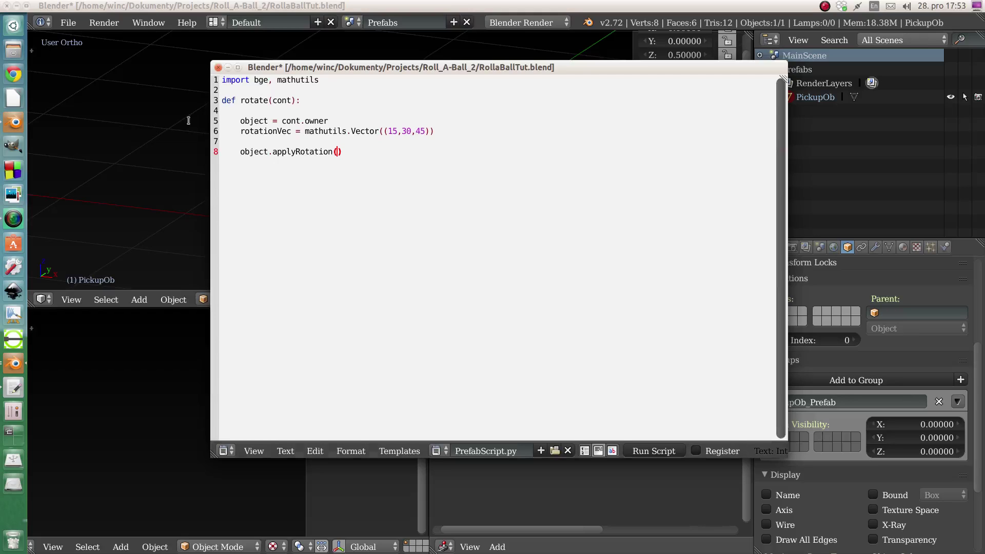
Pass rotationVec and False as the arguments of the applyRotation call.
double_click(273, 130)
key("ctrl+c")
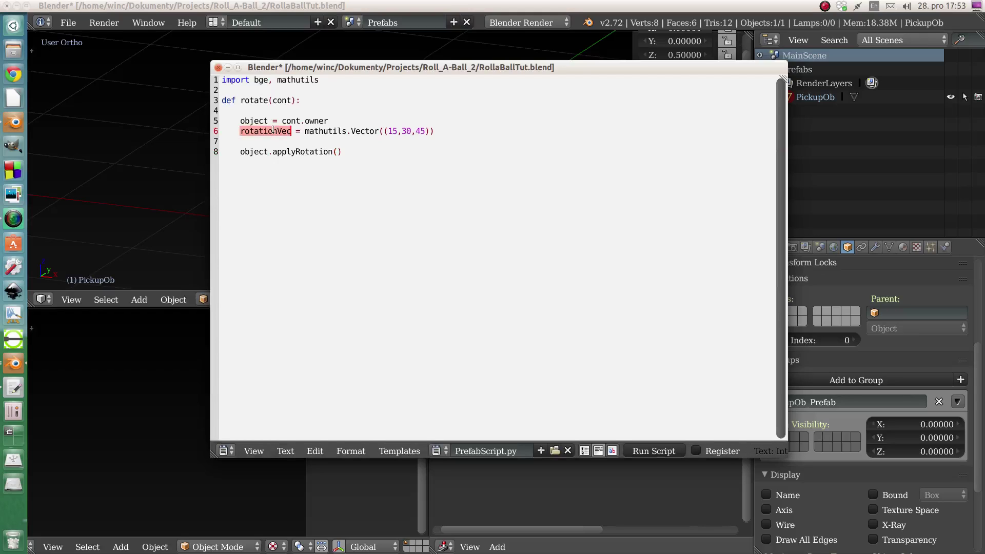
left_click(334, 152)
key("ctrl+v")
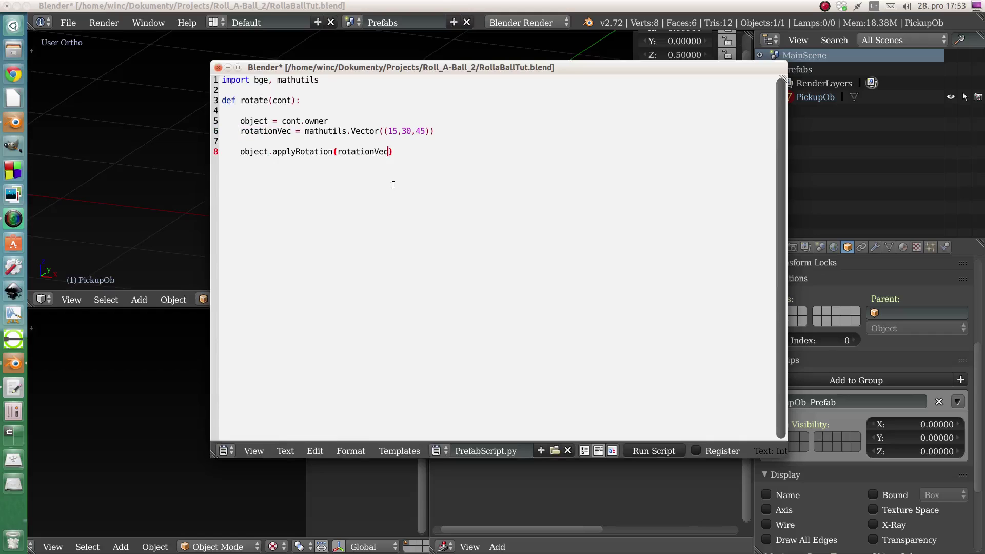
type(",")
type("False")
left_click(439, 150)
Write "rotationVec /= bge.logic.getLogicTicRate()" on the blank line above the applyRotation call.
left_click(279, 144)
double_click(392, 131)
left_click(313, 144)
type("rotationVec /= ")
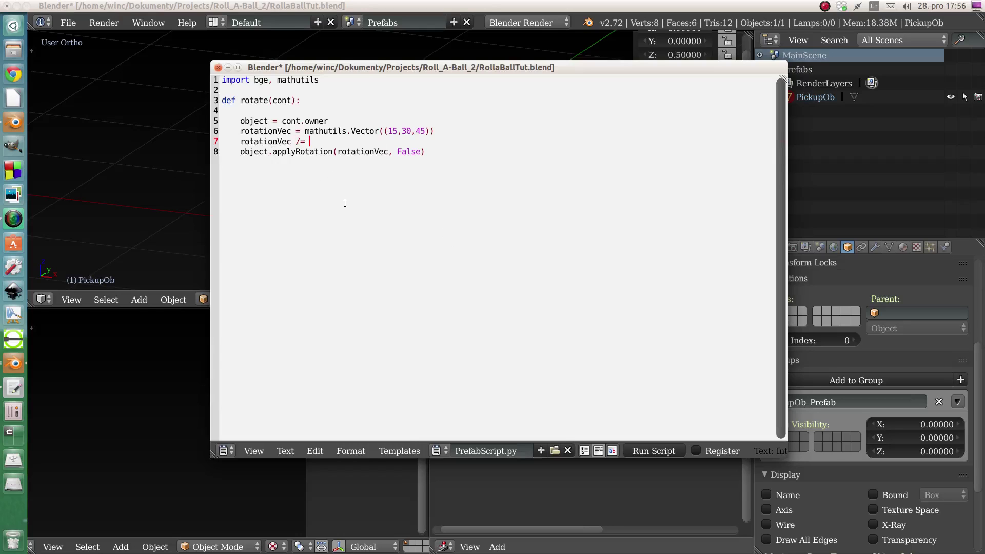
type("bge.logic.")
type("getLogicTicRace")
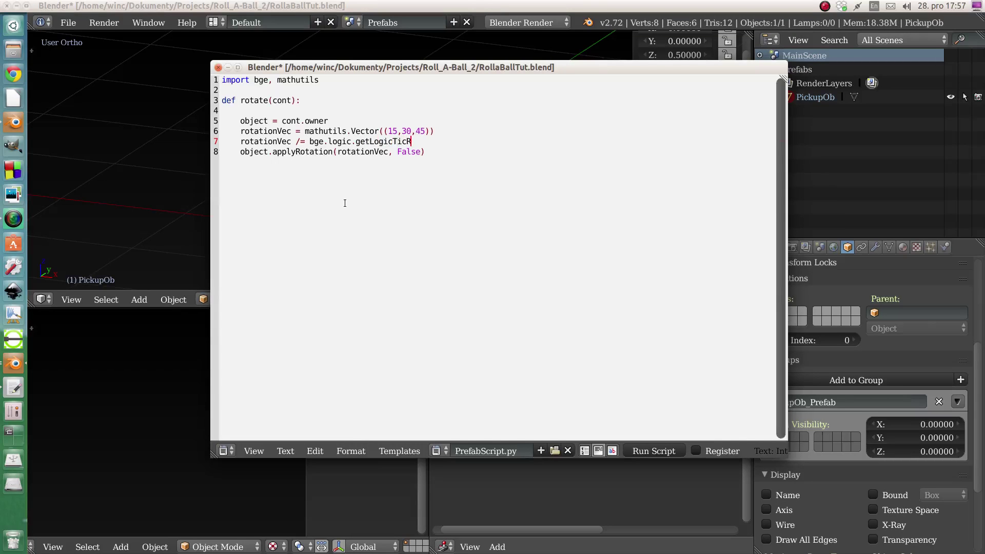
key("BackSpace")
key("BackSpace")
type("te")
type("()")
Examine the three component values inside the rotationVec vector definition.
left_click_drag(387, 132, 399, 139)
left_click(403, 132)
double_click(391, 130)
double_click(407, 131)
double_click(420, 132)
double_click(395, 131)
double_click(406, 132)
left_click(400, 131)
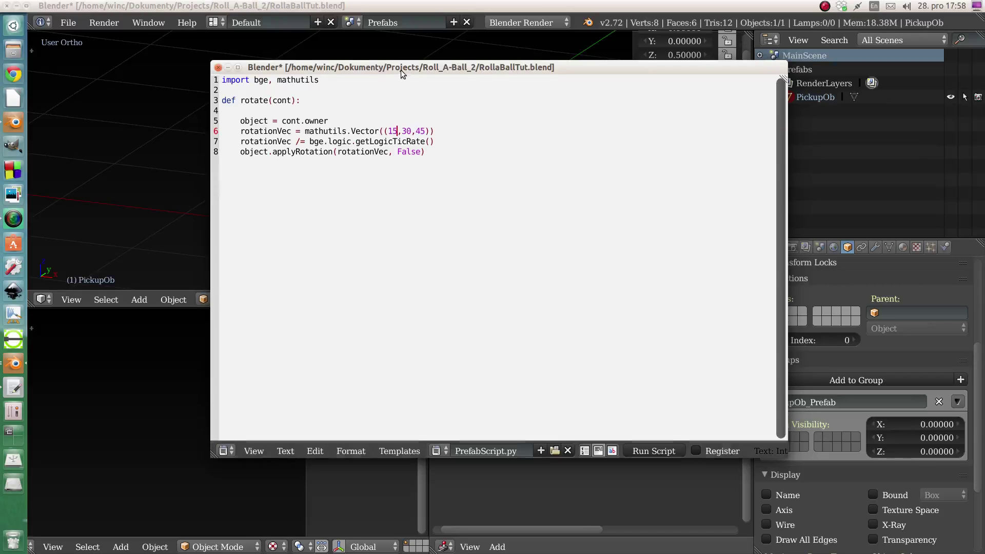
Return to the main Blender window and change the Logic Editor area into a Python Console.
left_click_drag(401, 70, 329, 61)
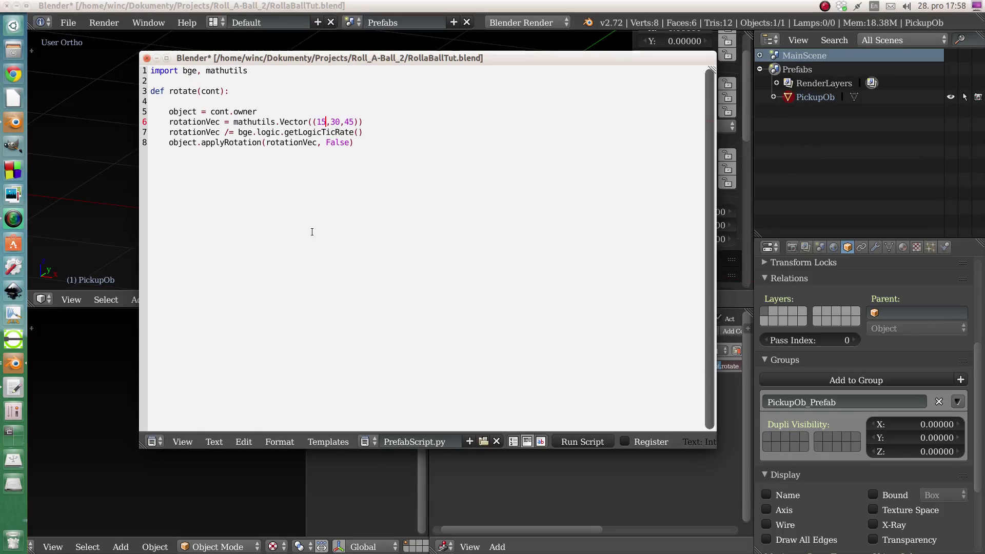
left_click(498, 492)
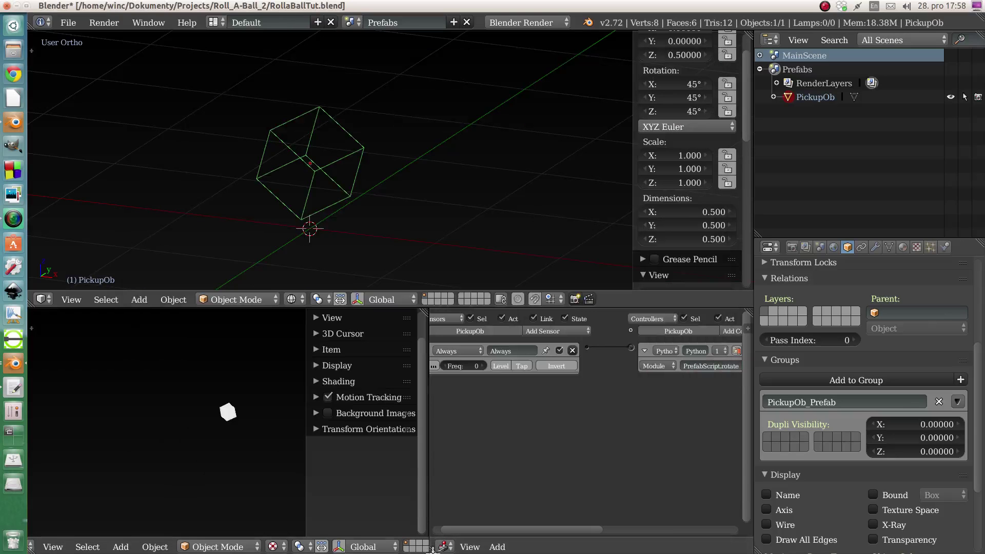
left_click(445, 547)
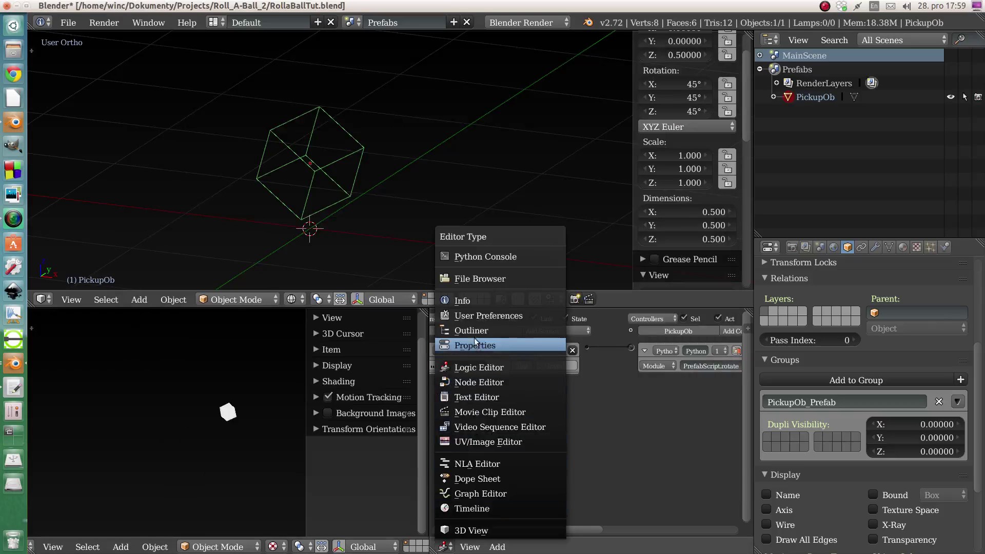
left_click(475, 257)
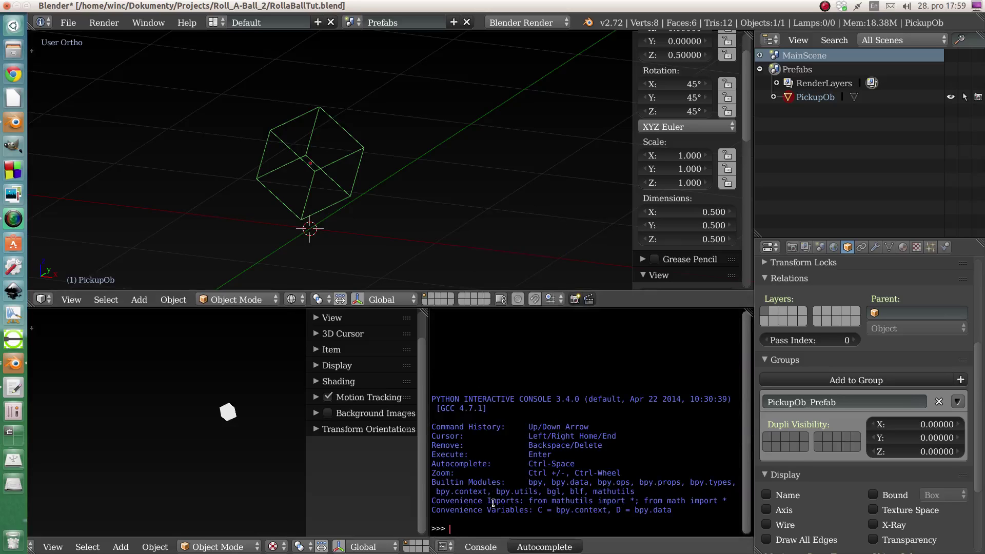
Evaluate pi and pi/12 in the Python console and copy the pi/12 result.
type("pi")
key("Return")
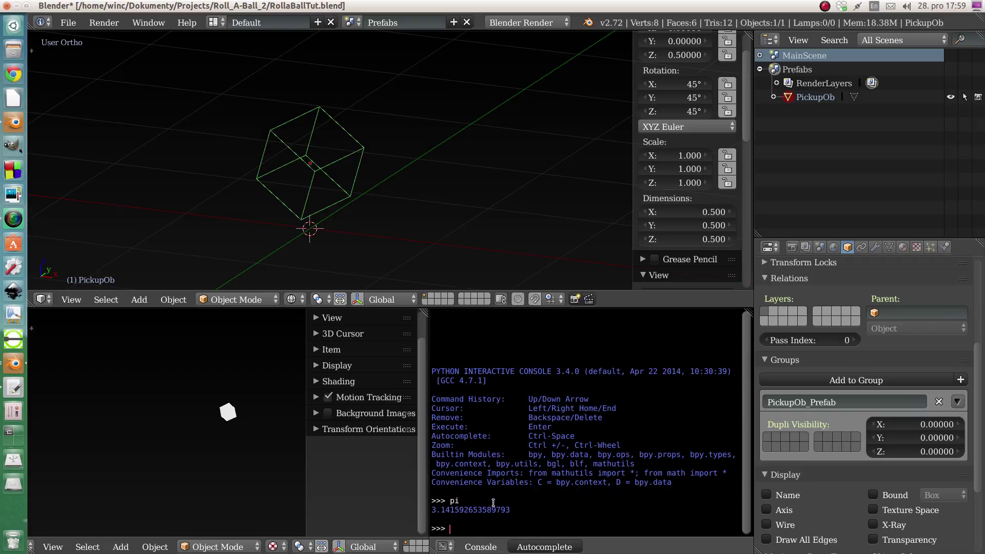
type("pi/12")
key("Return")
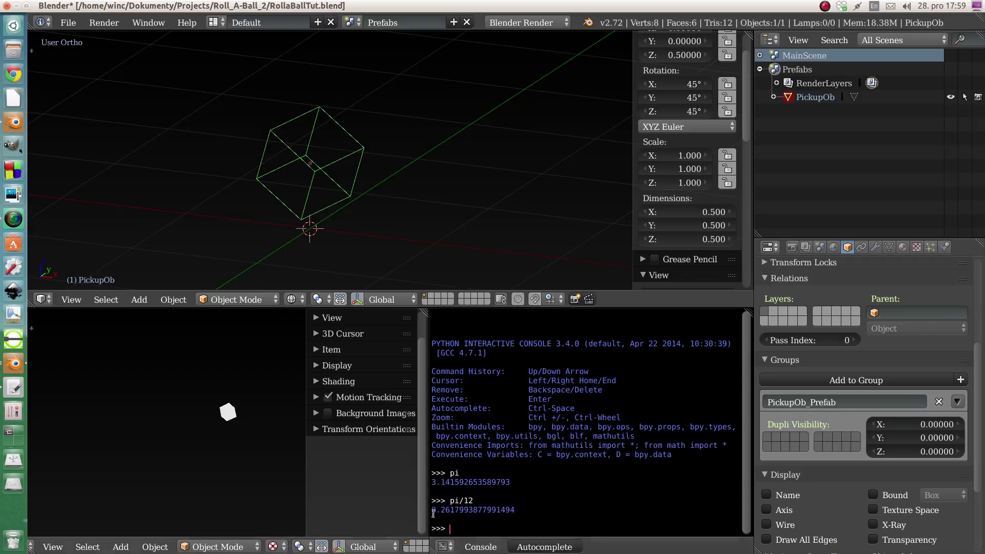
left_click_drag(434, 510, 516, 510)
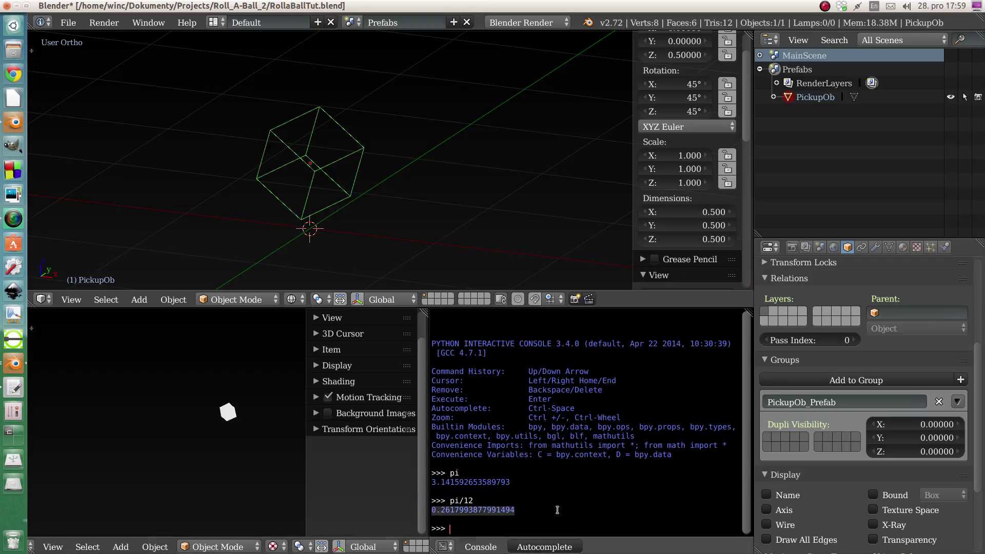
Replace the rotation vector's first component with 0.2617993877991494 in PrefabScript.py and add a space after its comma.
left_click(14, 366)
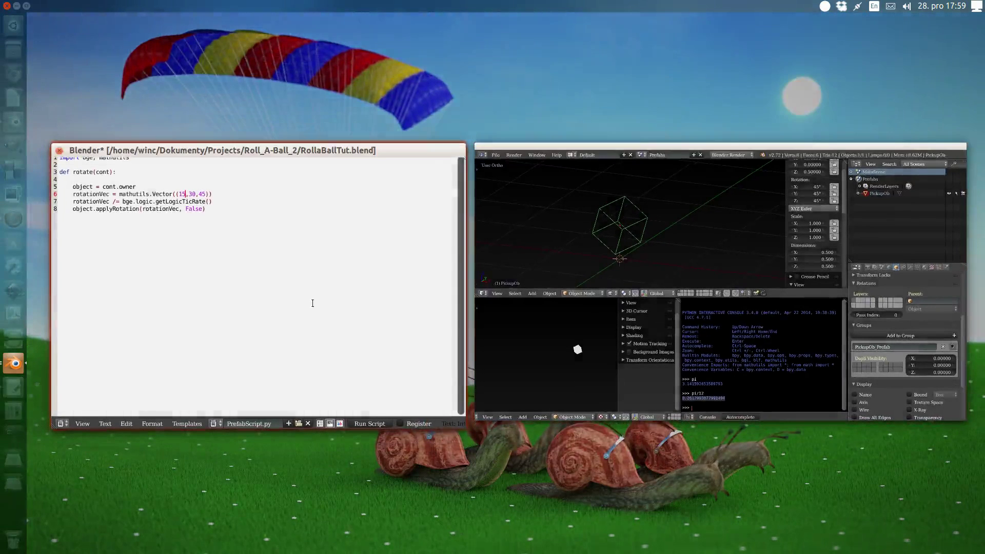
left_click(312, 303)
double_click(321, 121)
type("0.2617993877991494")
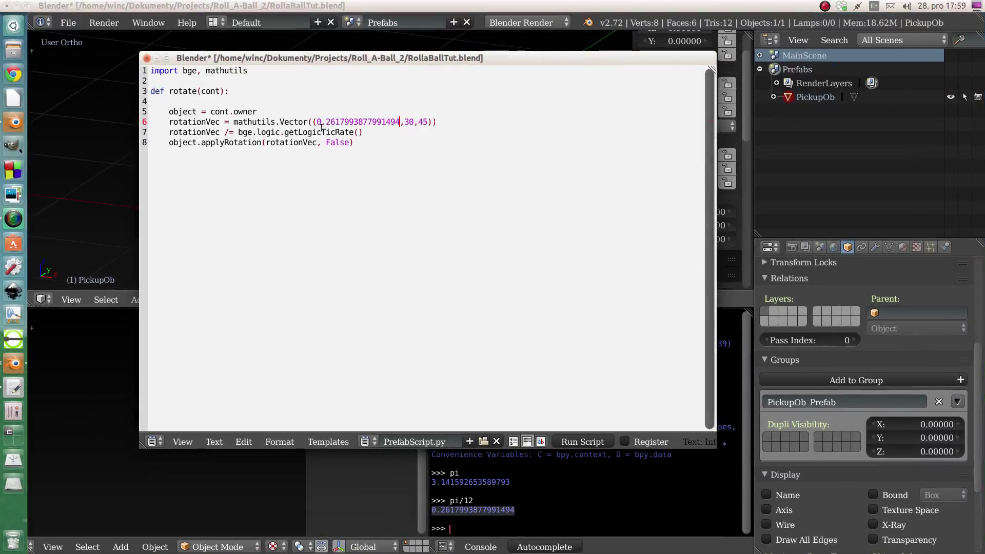
key("Right")
key("Right")
key("BackSpace")
key("Left")
key("Right")
Evaluate pi/6 in the Python console and copy its result.
left_click(558, 503)
type("pi/6")
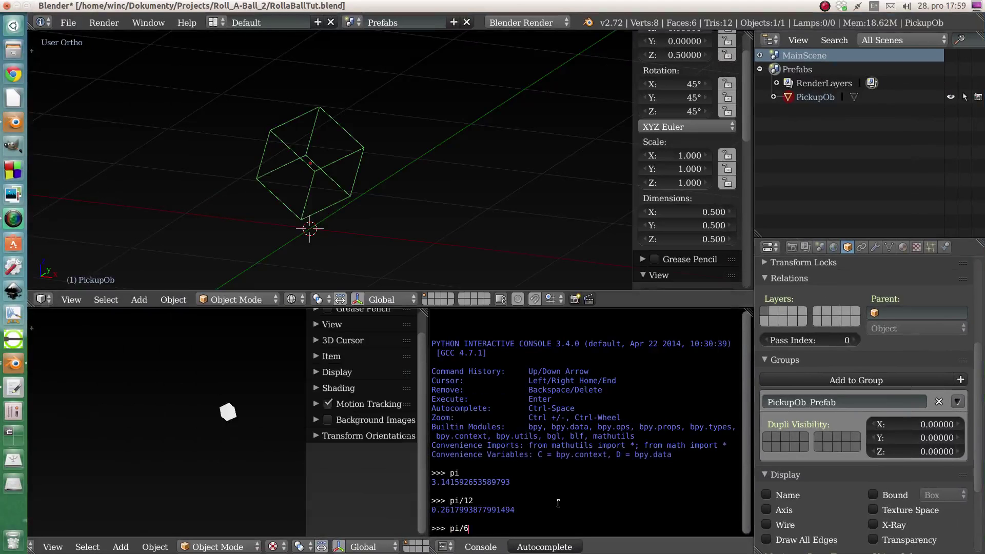
key("Return")
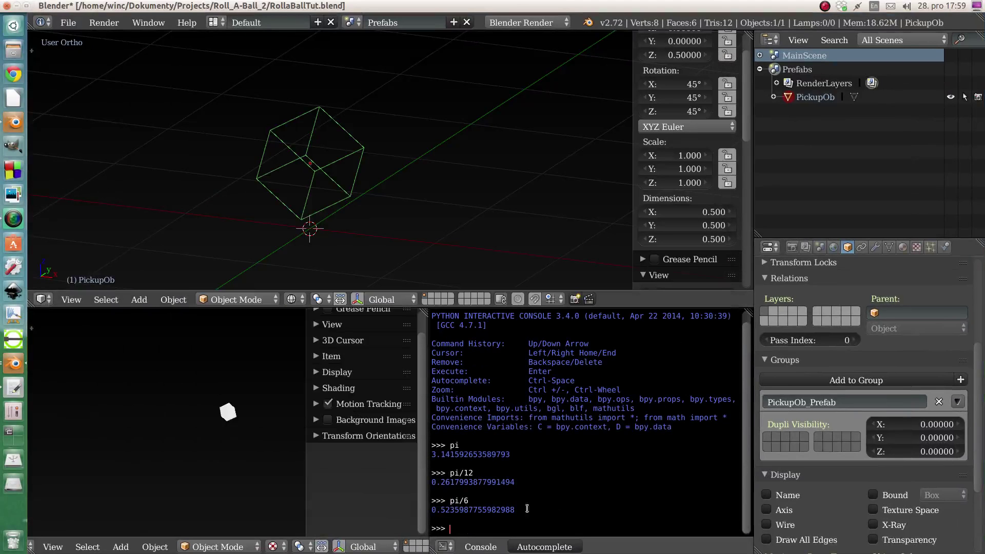
left_click_drag(432, 510, 517, 510)
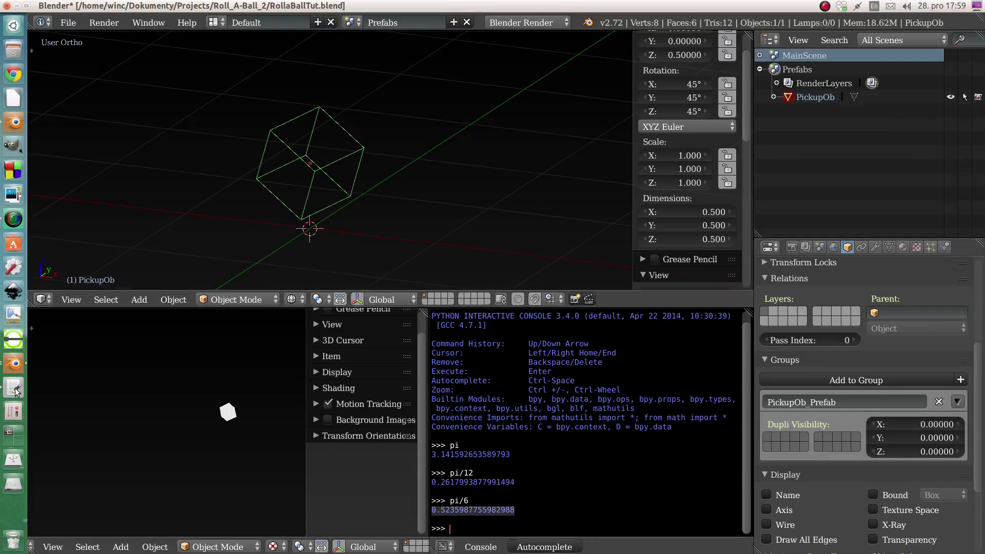
Replace the rotation vector's second component with 0.5235987755982988 in PrefabScript.py.
left_click(14, 365)
left_click(346, 212)
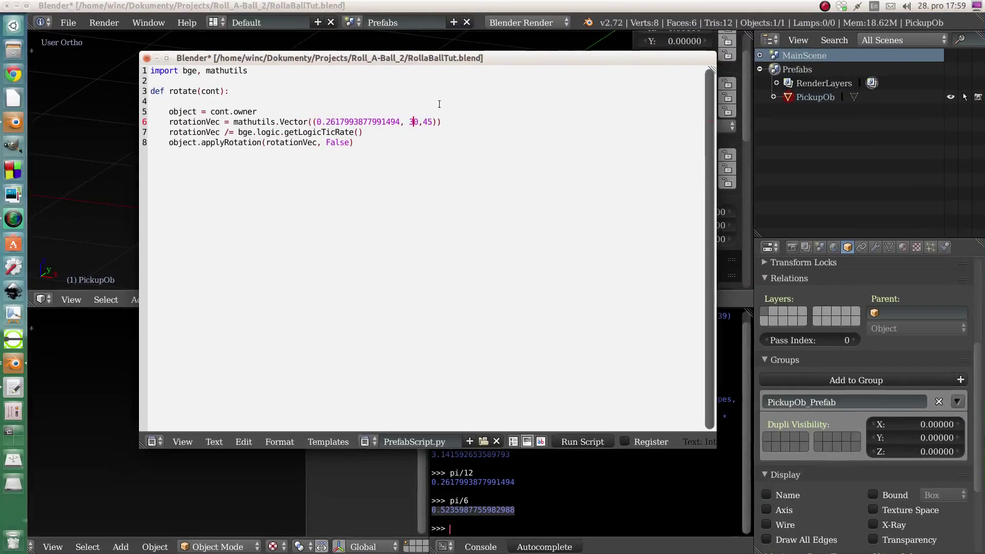
double_click(414, 122)
type("0.5235987755982988")
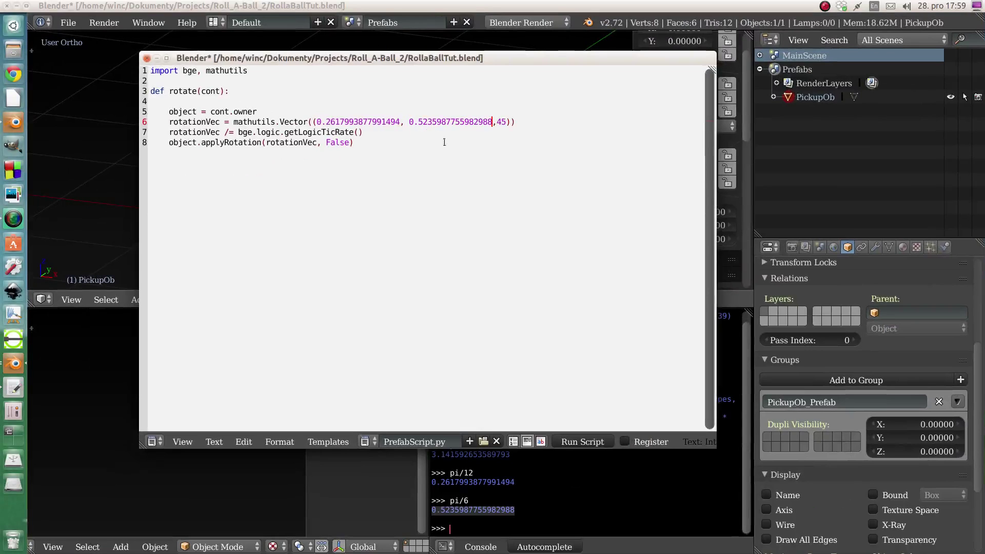
Evaluate pi/4 in the Python console and copy its result.
left_click(545, 519)
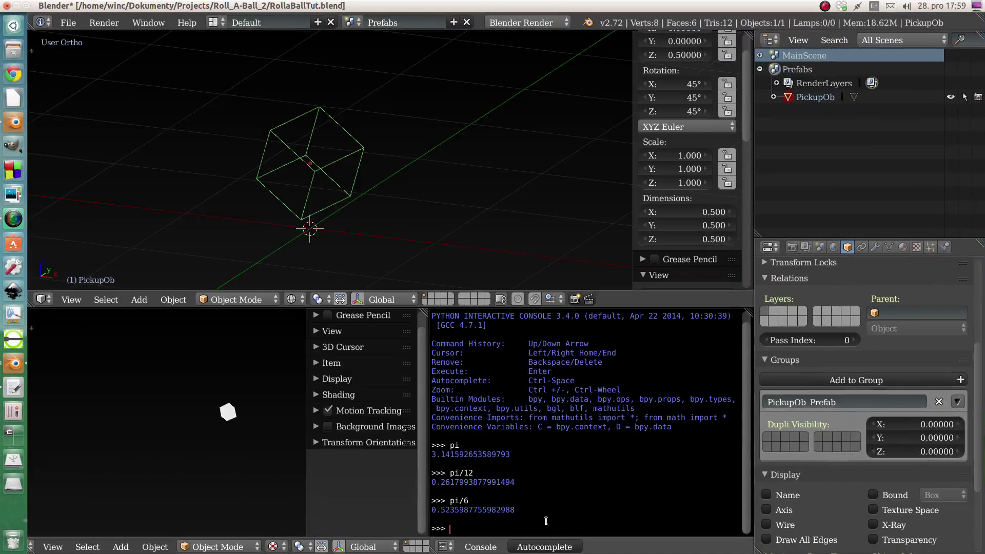
type("pi/4")
key("Return")
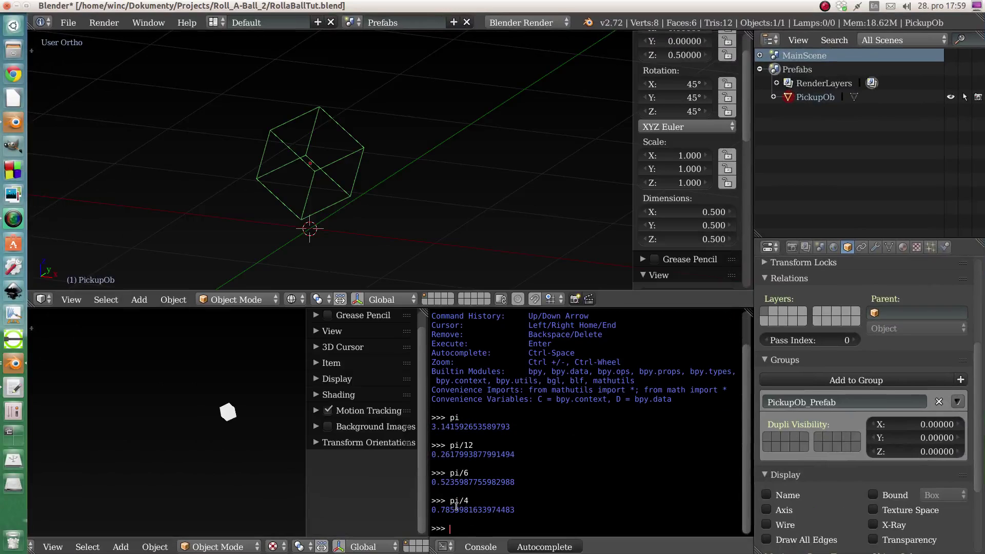
left_click_drag(450, 501, 475, 500)
left_click_drag(432, 510, 526, 511)
key("ctrl+c")
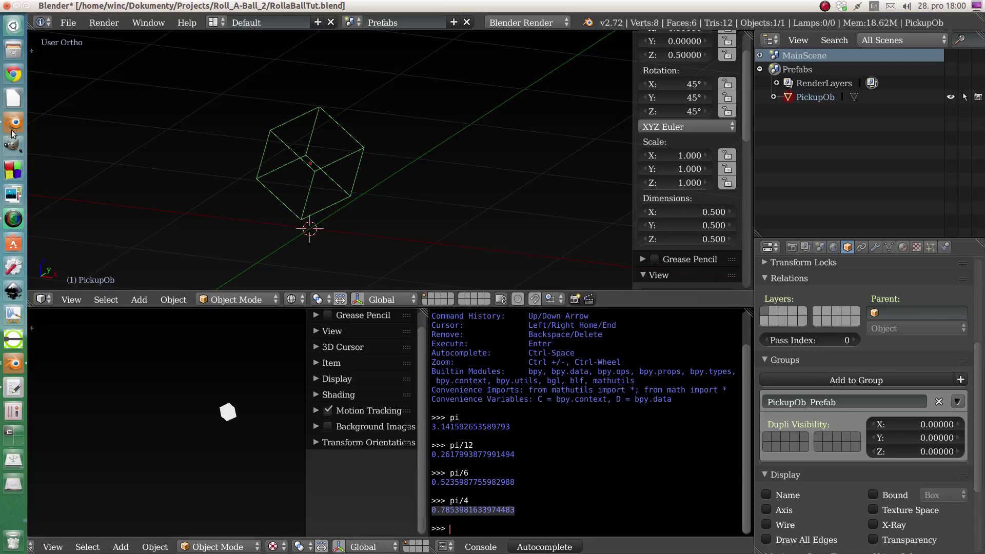
Replace the rotation vector's third component with 0.7853981633974483 in PrefabScript.py.
left_click(11, 367)
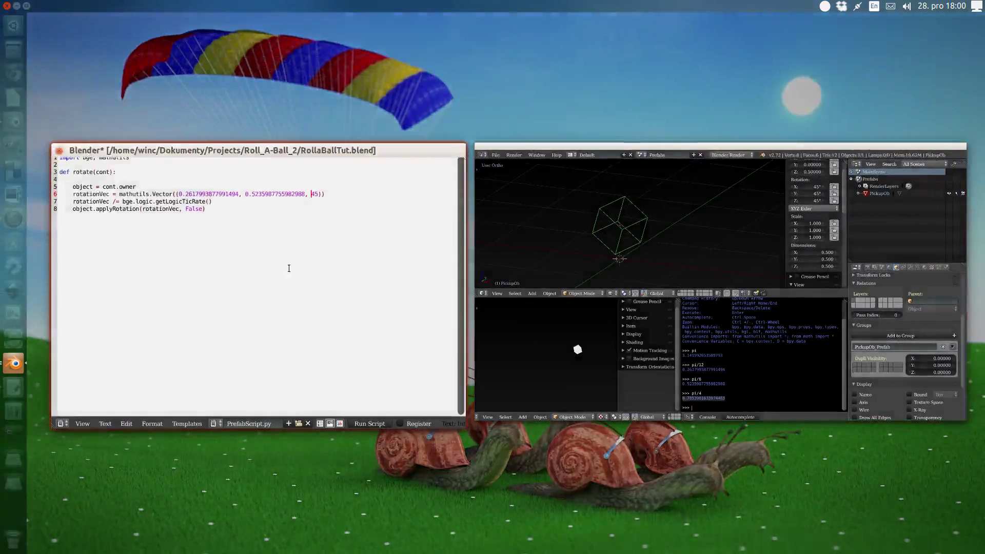
left_click(288, 266)
key("shift+Right")
key("shift+Right")
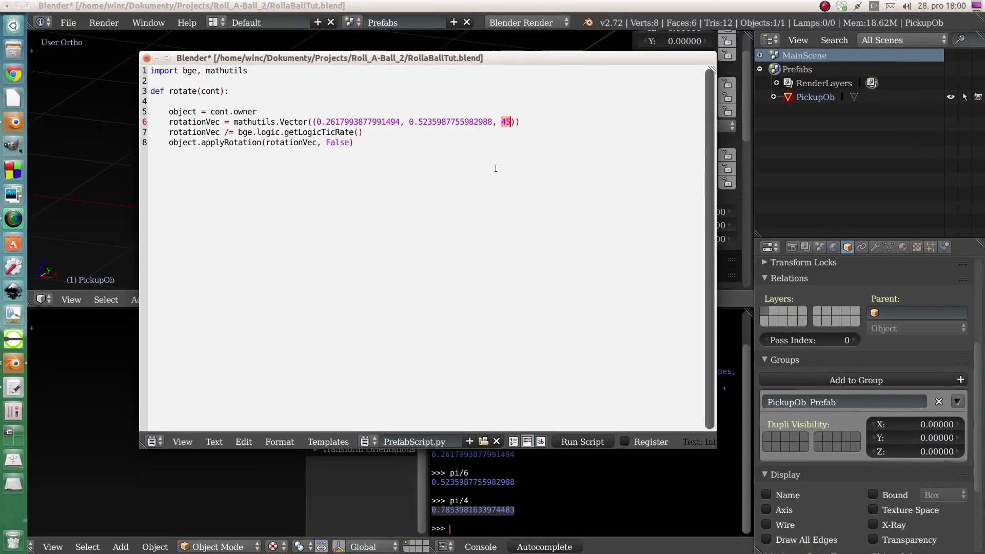
key("ctrl+v")
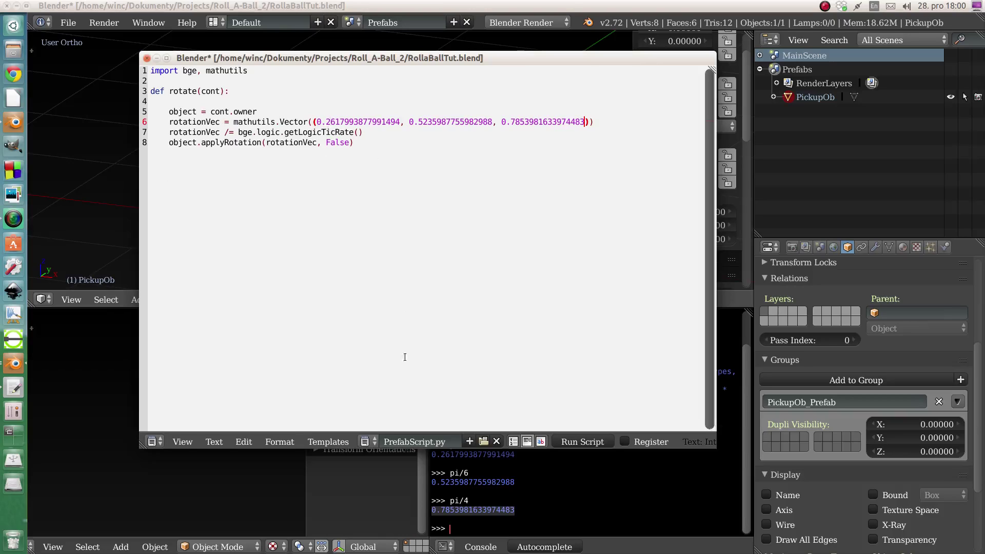
Run the game from the main Blender window to check the pickup cube's rotation, and stop it.
left_click(389, 491)
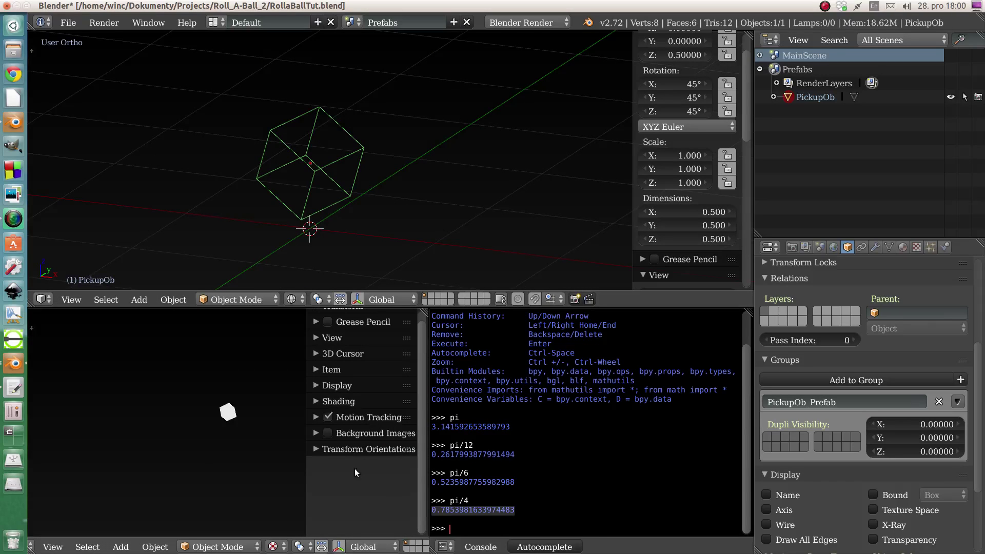
key("p")
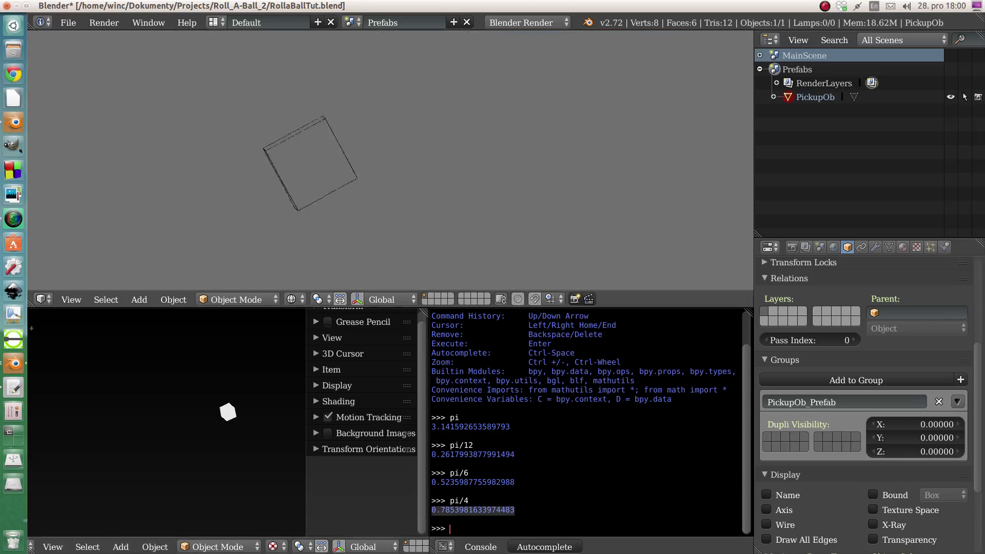
key("Escape")
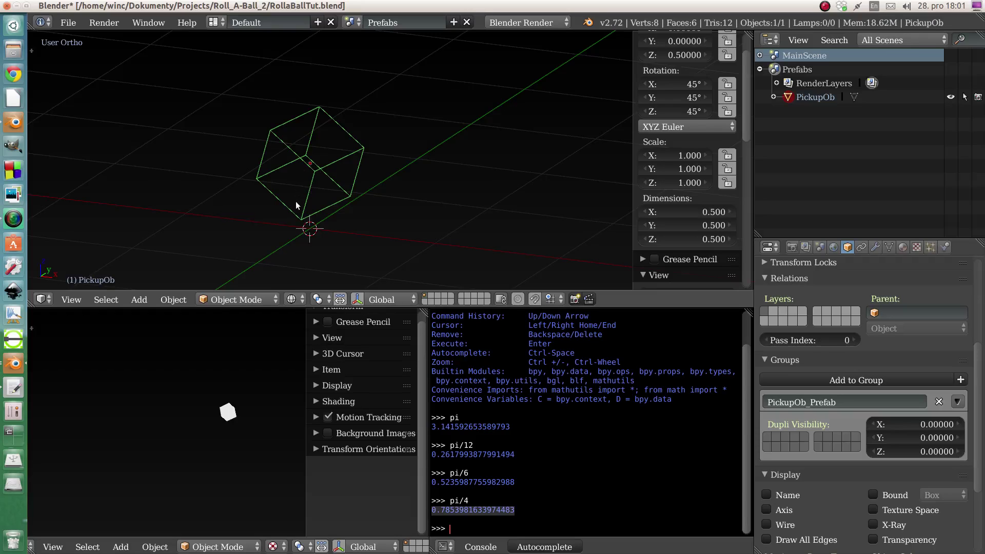
Show the physics properties of PickupOb and switch the Prefabs scene's engine to Blender Game.
left_click(835, 246)
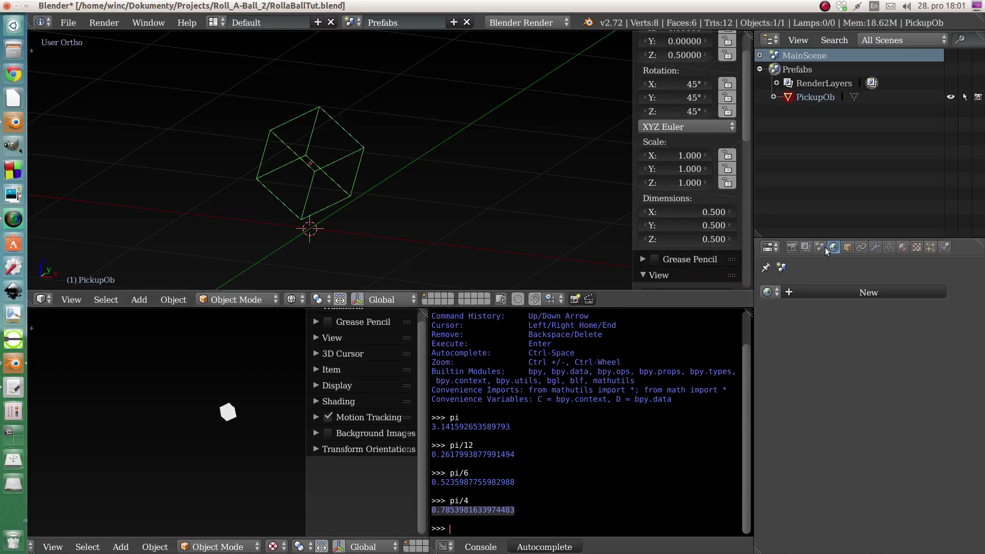
left_click(848, 247)
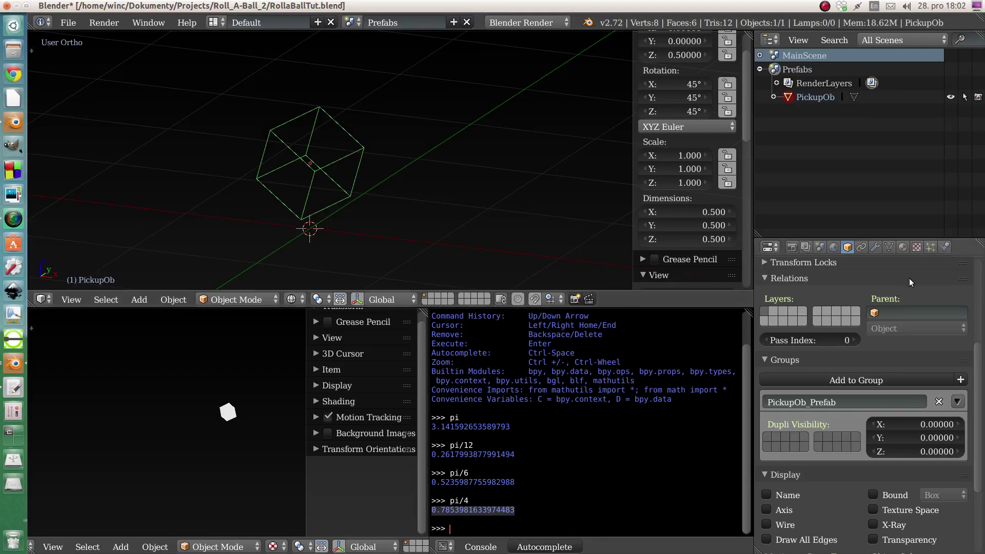
left_click(945, 248)
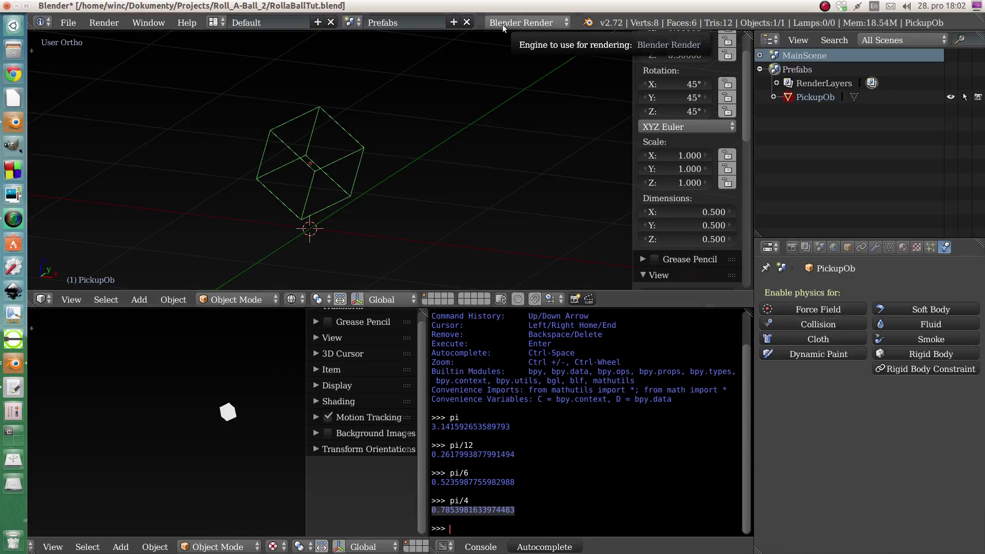
left_click(539, 22)
left_click(527, 52)
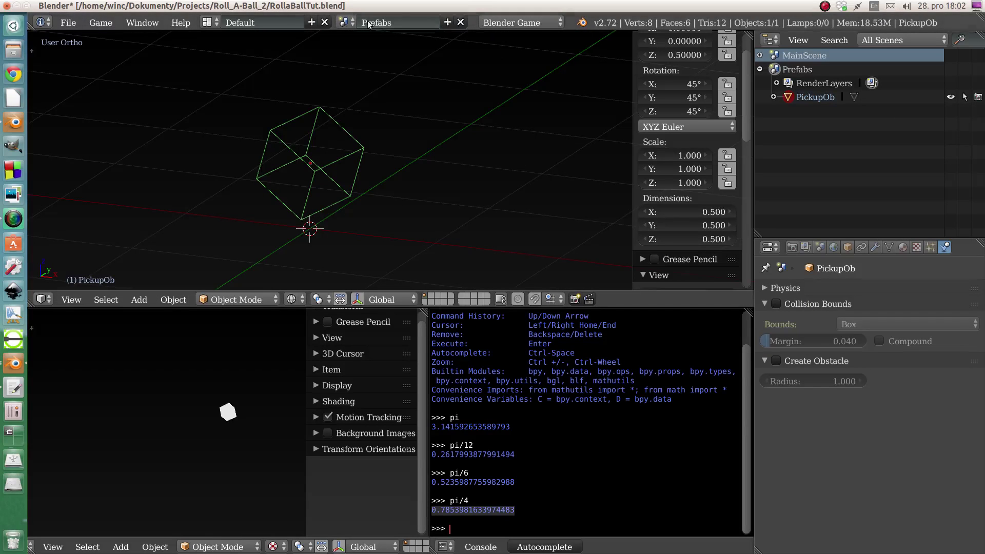
Expand the physics settings of PickupOb and enable the Actor and Ghost options.
left_click(765, 287)
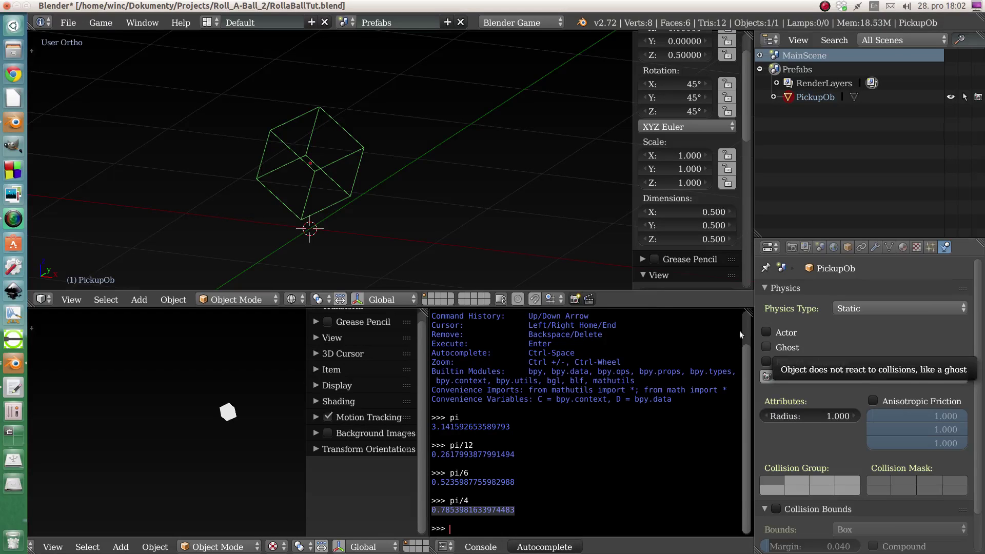
left_click(767, 351)
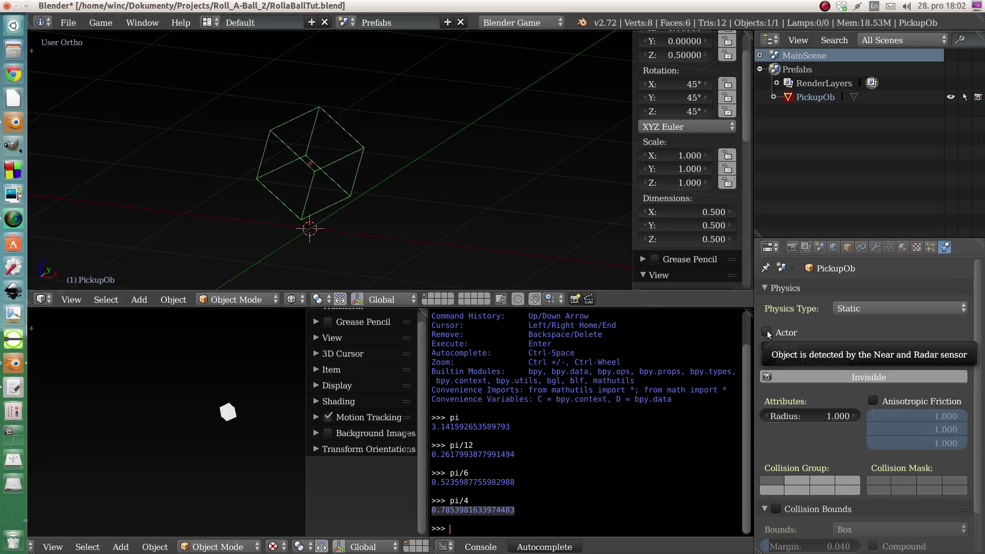
left_click(767, 332)
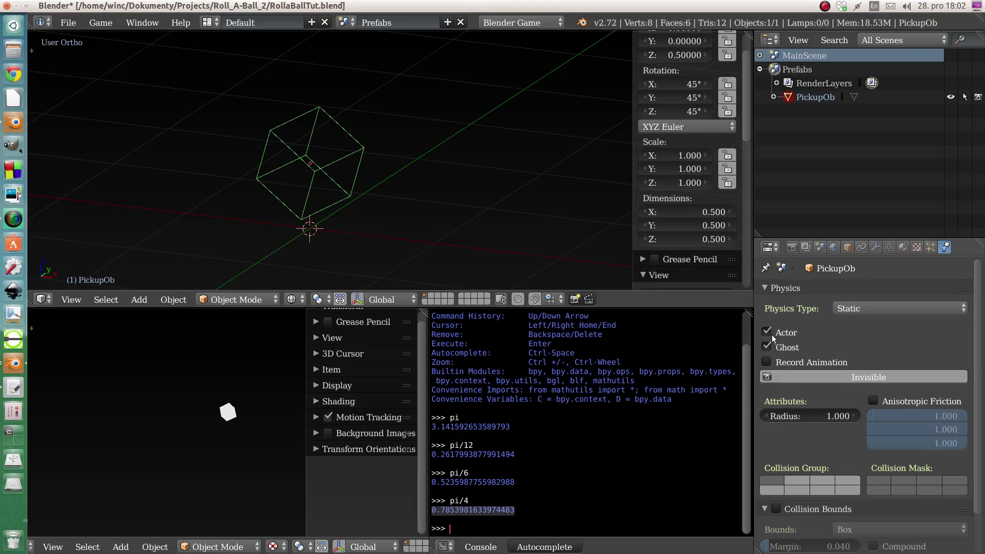
left_click(768, 348)
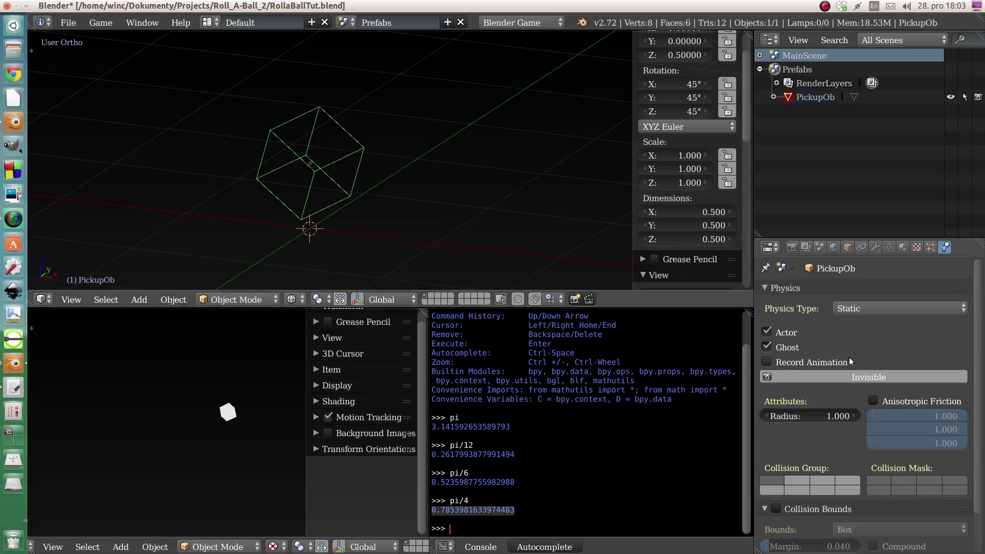
Enable collision bounds for PickupOb and set its physics radius to 0.01.
scroll(859, 410, "down", 2)
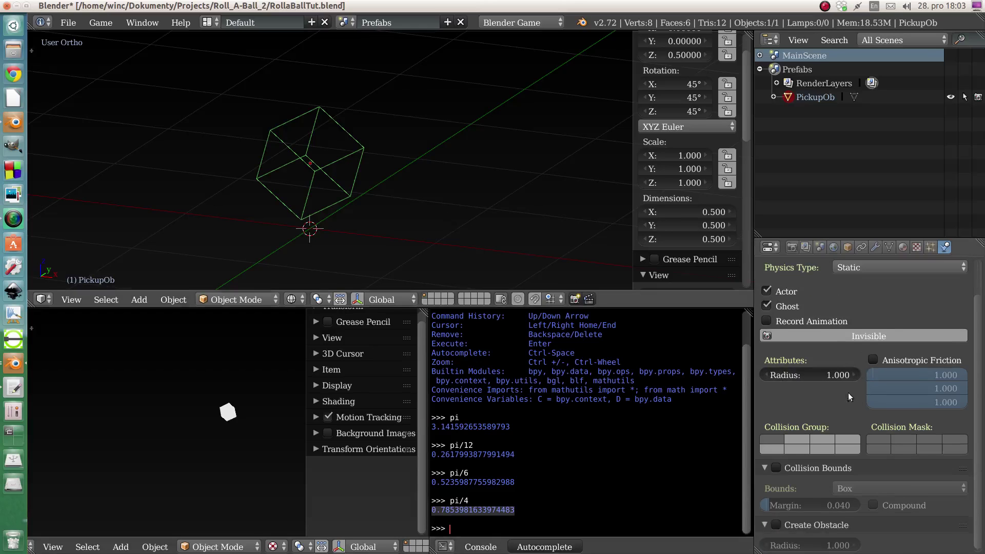
left_click(778, 463)
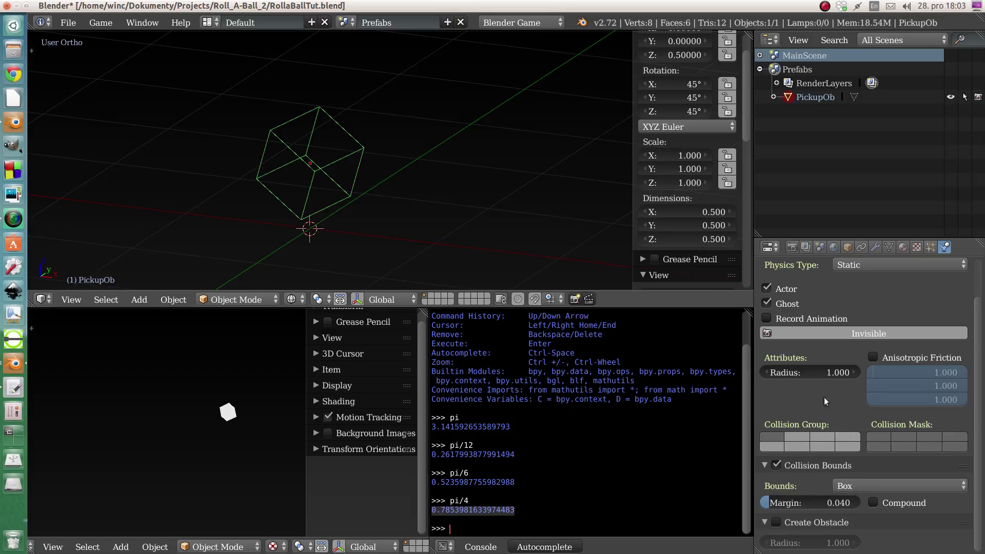
left_click(849, 371)
type("0.09")
key("Return")
left_click(849, 371)
type("0.01")
key("Return")
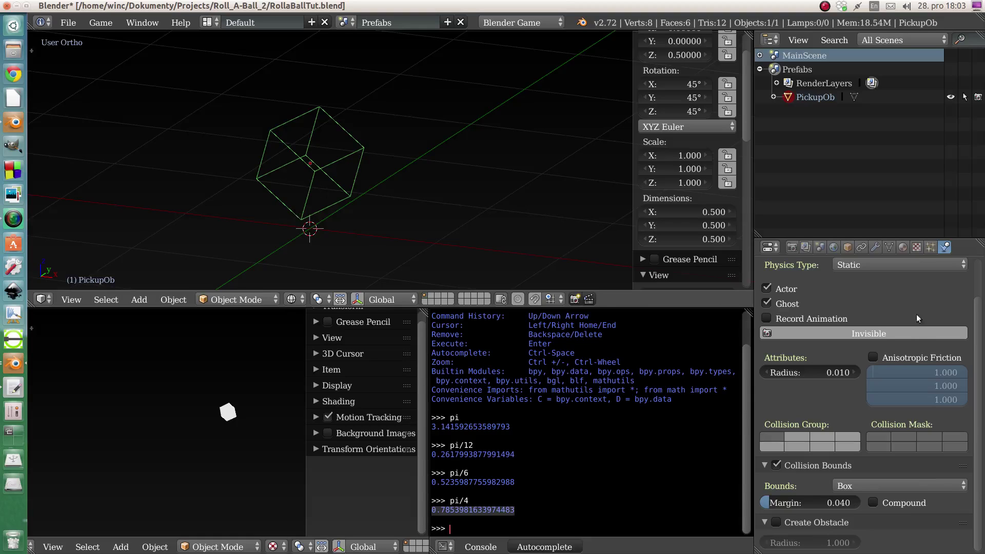
scroll(888, 375, "up", 2)
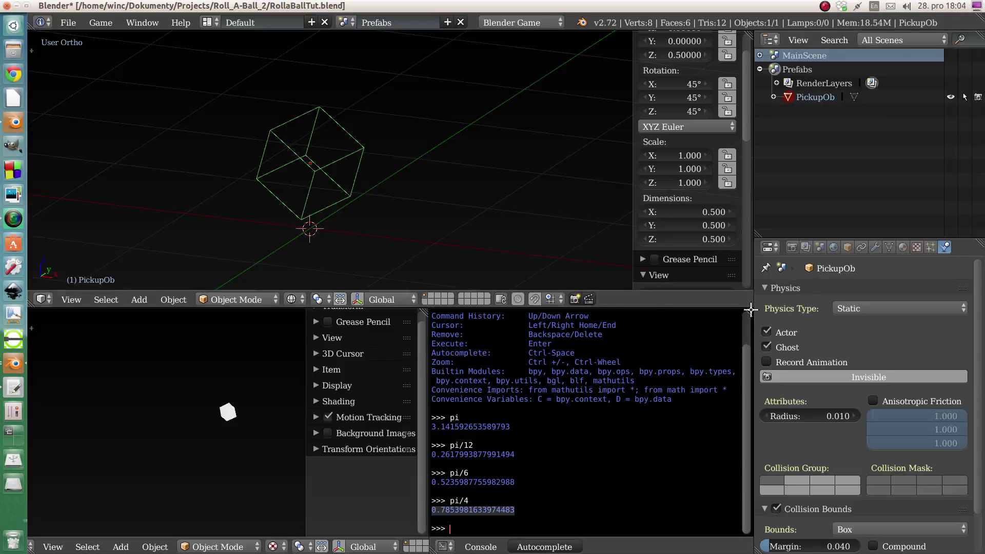
Change the Python Console area back into a Logic Editor and reveal PickupOb's game properties.
left_click(445, 547)
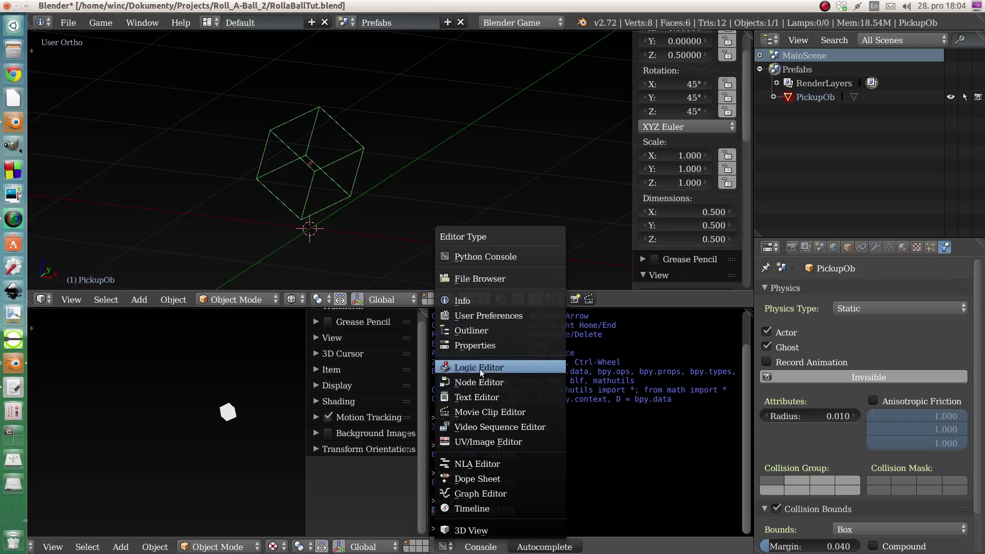
left_click(479, 369)
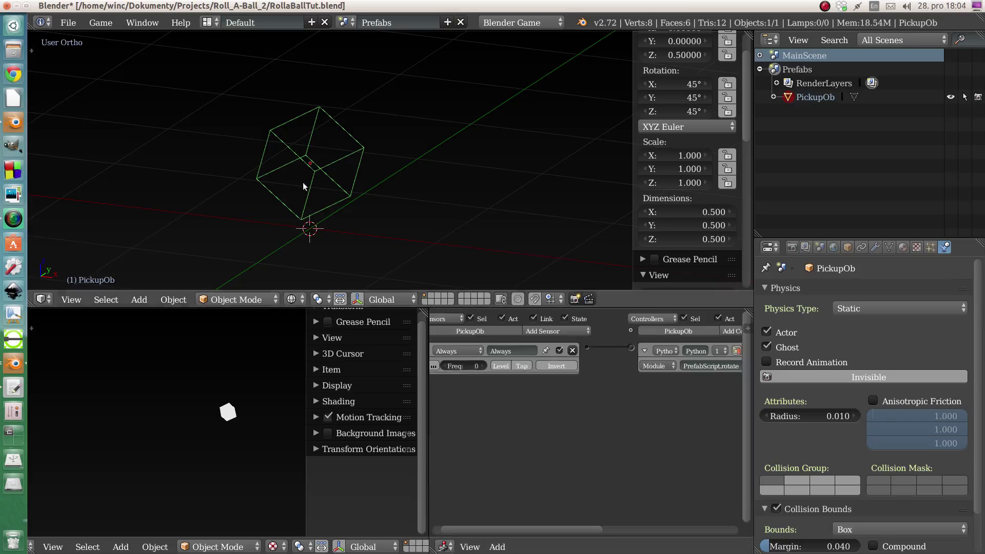
left_click(904, 248)
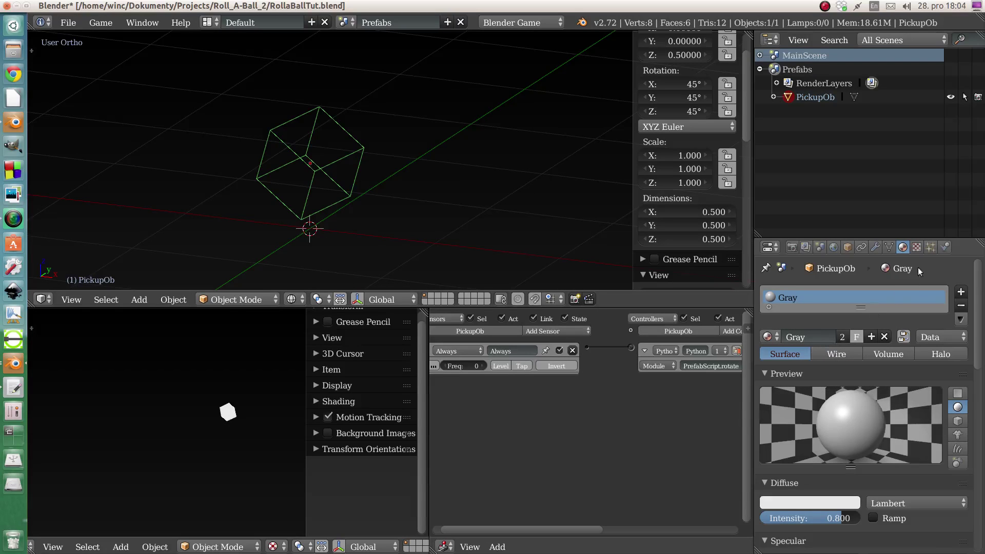
left_click(747, 329)
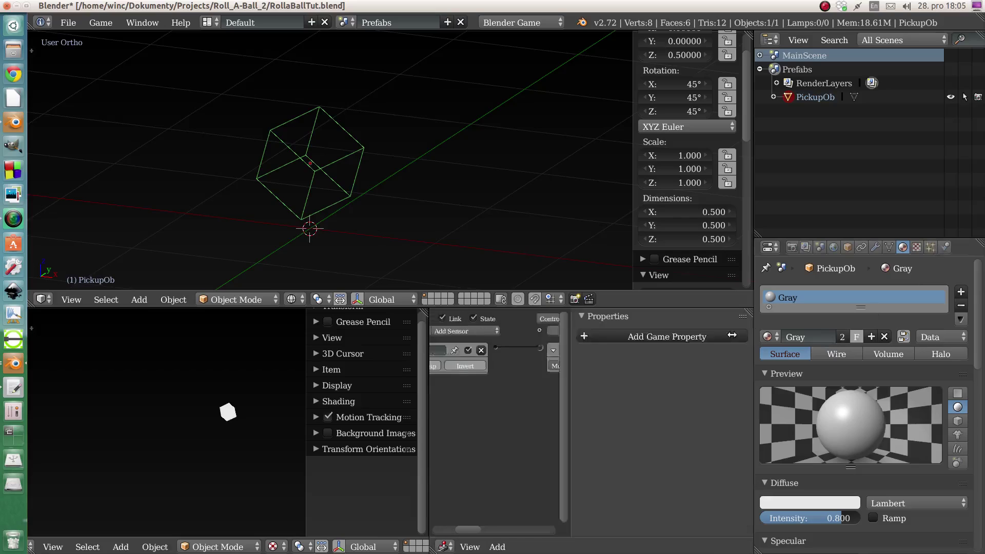
Add a game property to PickupOb and name it Colectable.
left_click(625, 337)
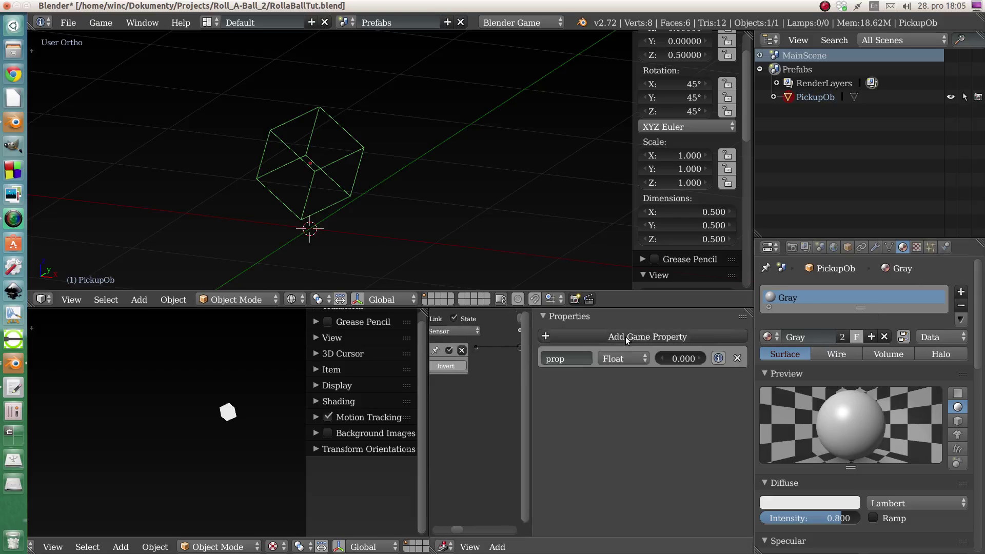
left_click(567, 358)
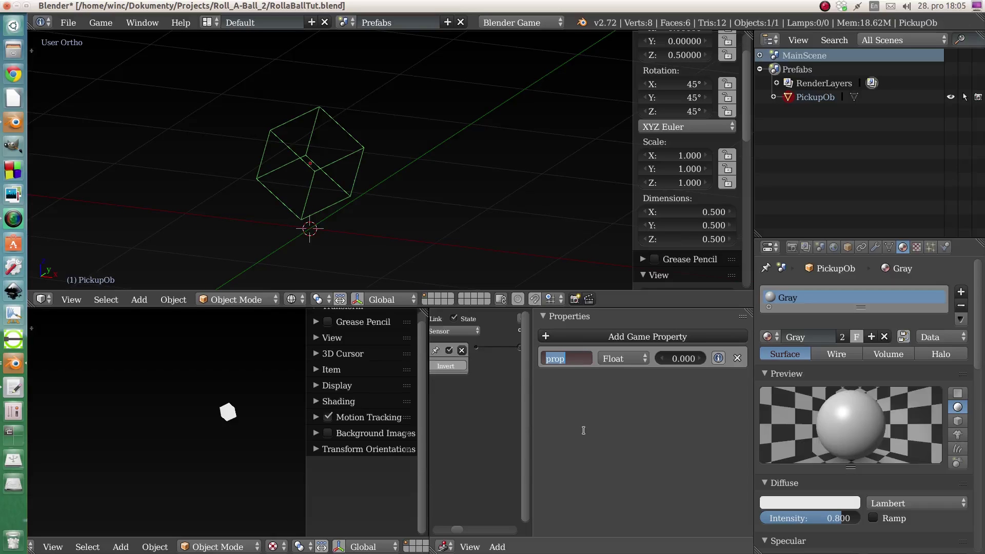
type("Colectable")
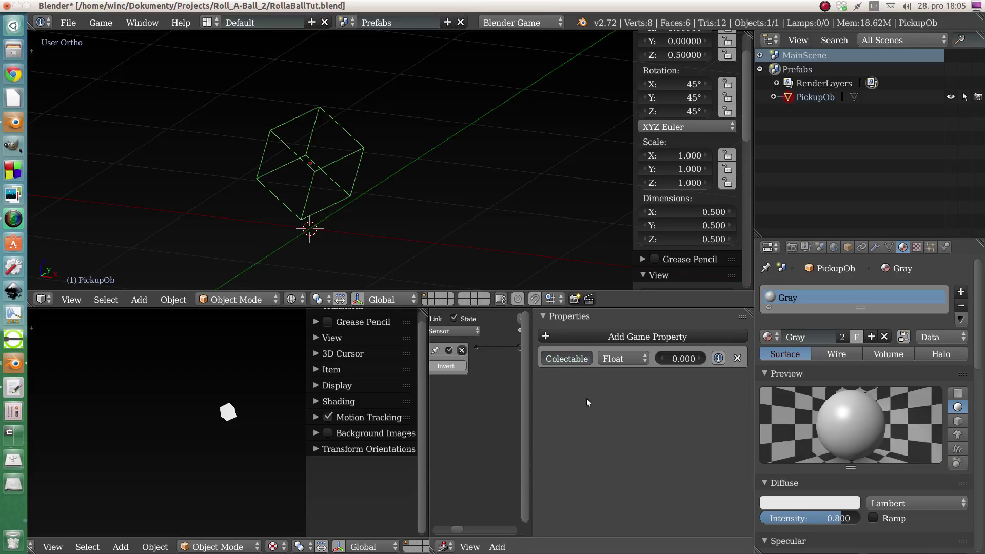
Set the Colectable property's type to Integer and its value to 30.
left_click(636, 358)
left_click(626, 328)
left_click_drag(680, 360, 713, 359)
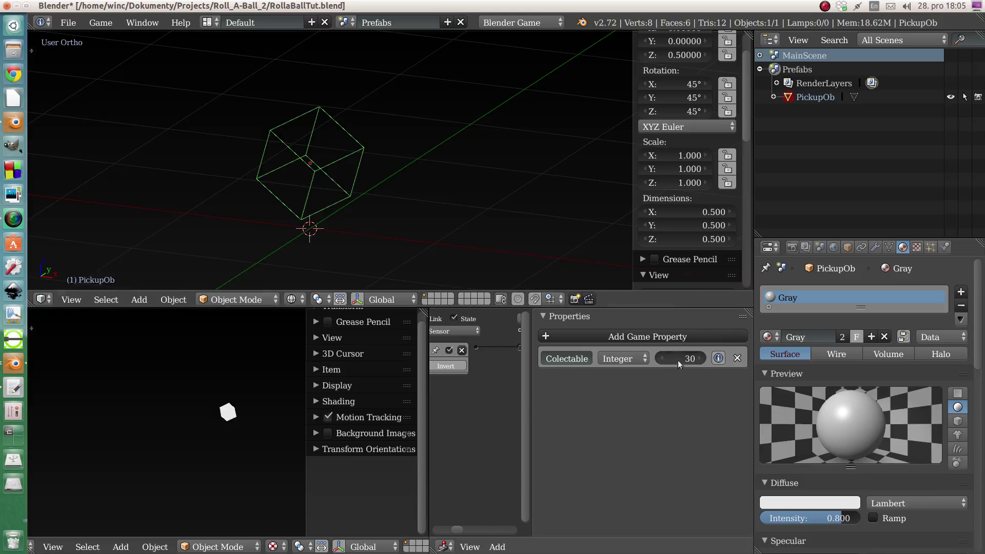
Change the Colectable game property's type to Boolean and bring the logic bricks beside the properties back into view.
left_click(633, 362)
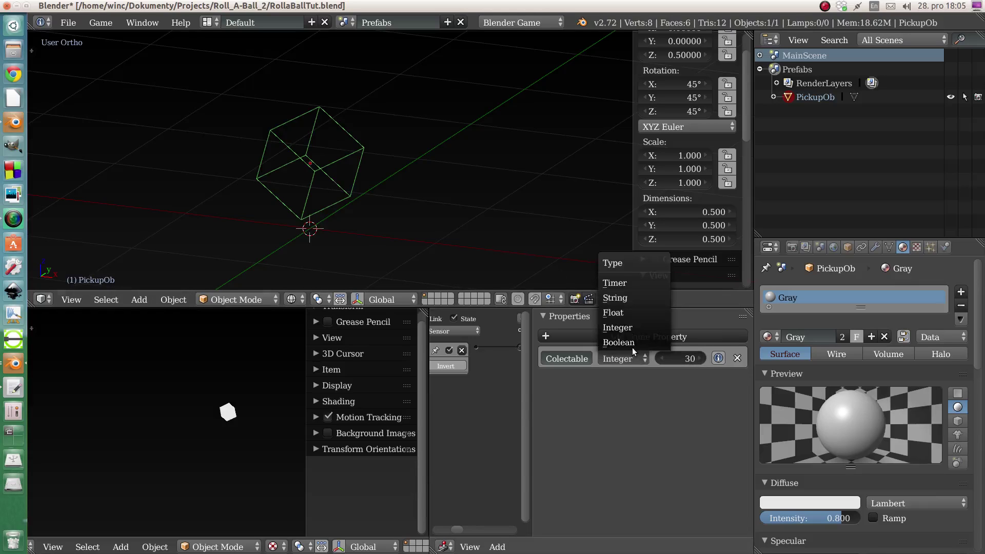
left_click(625, 342)
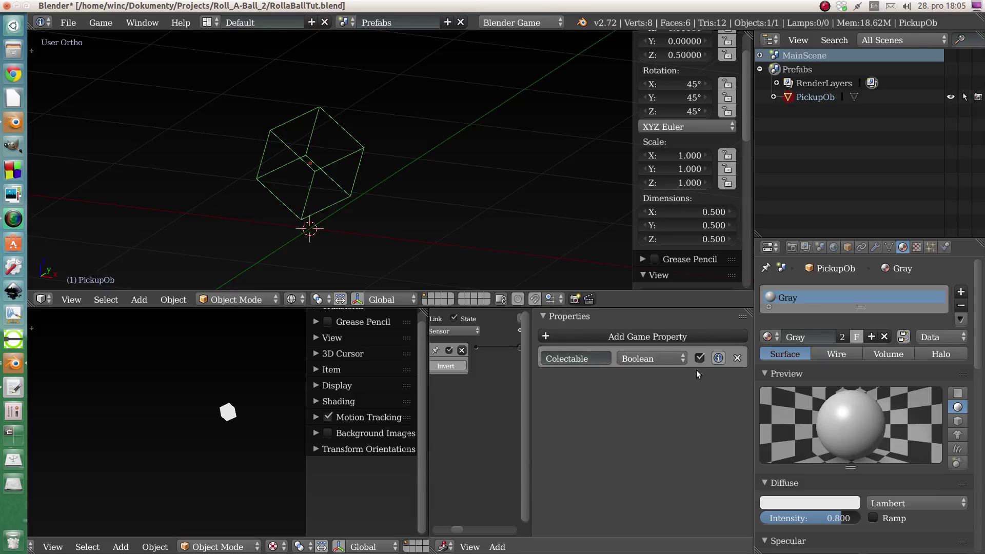
left_click_drag(534, 368, 607, 367)
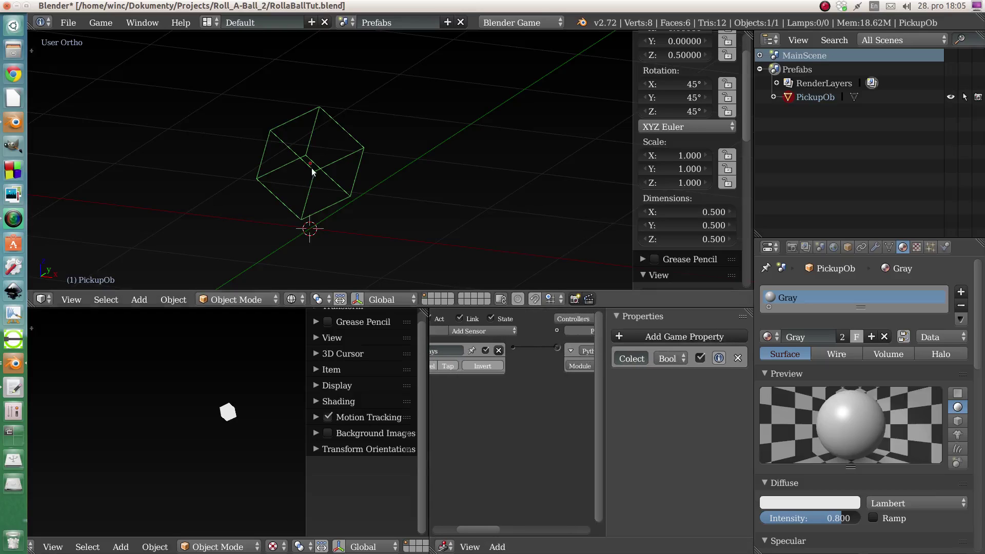
Switch to the MainScene scene and show the whole ground plane.
left_click(351, 23)
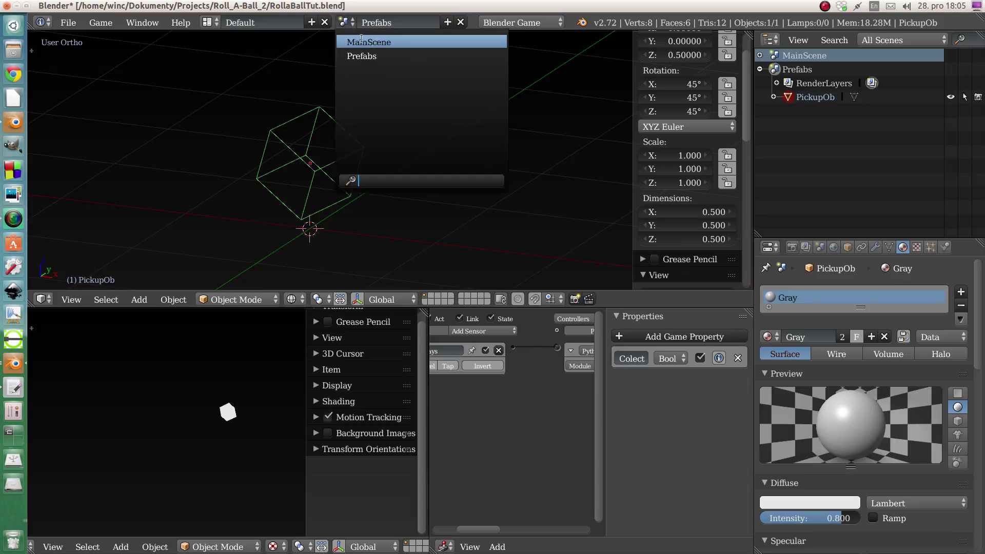
left_click(358, 42)
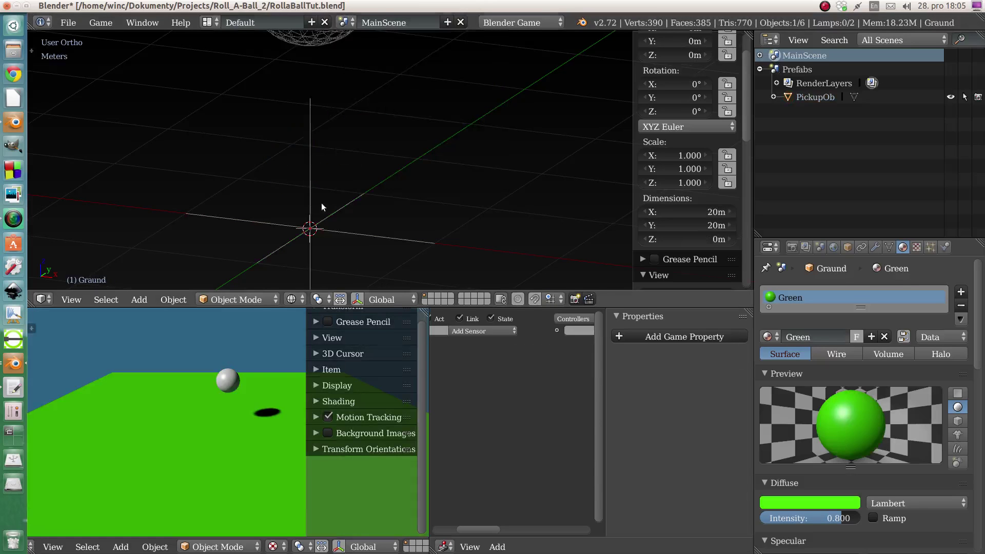
middle_click_drag(322, 203, 338, 210)
scroll(329, 210, "down", 10)
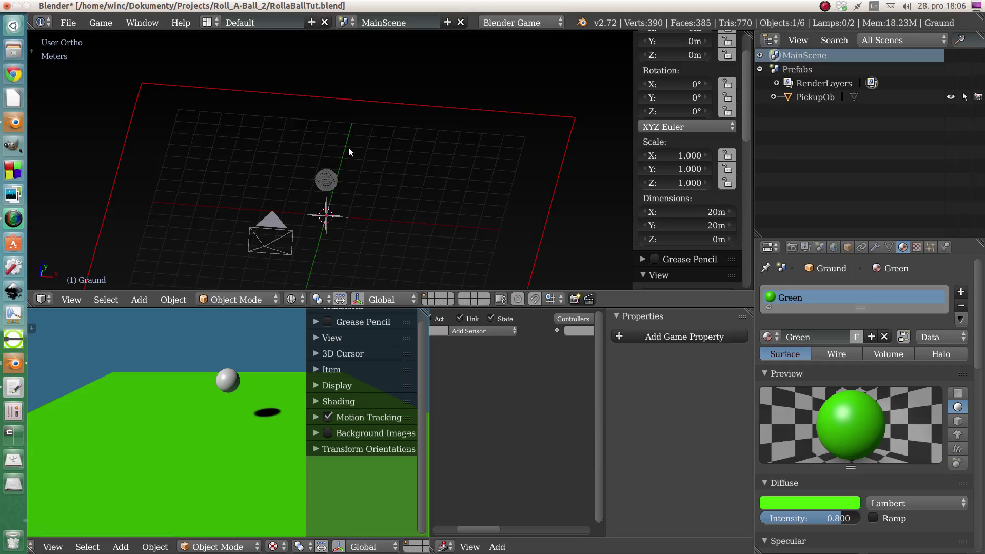
Add a group instance of PickupOb_Prefab to MainScene.
key("shift+a")
mouse_move(336, 135)
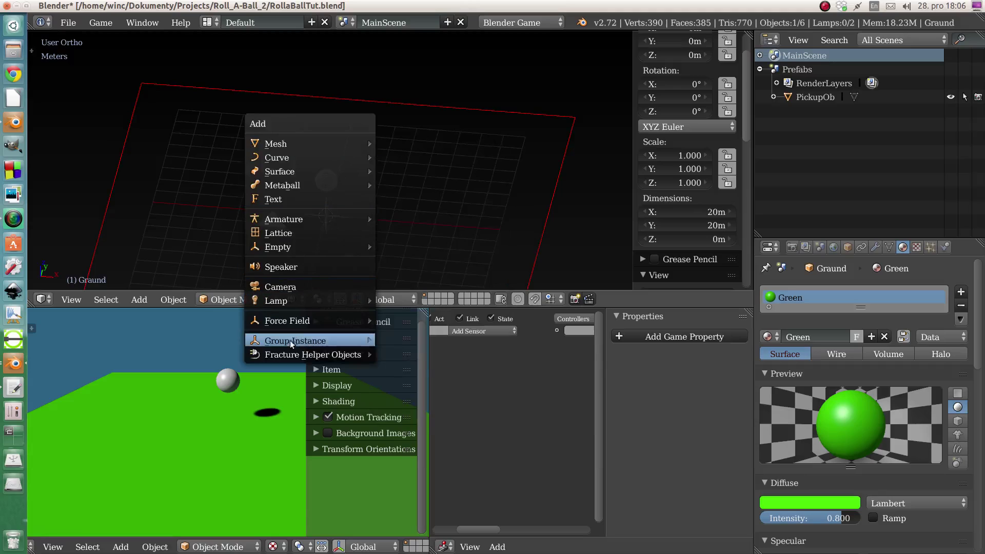
mouse_move(312, 343)
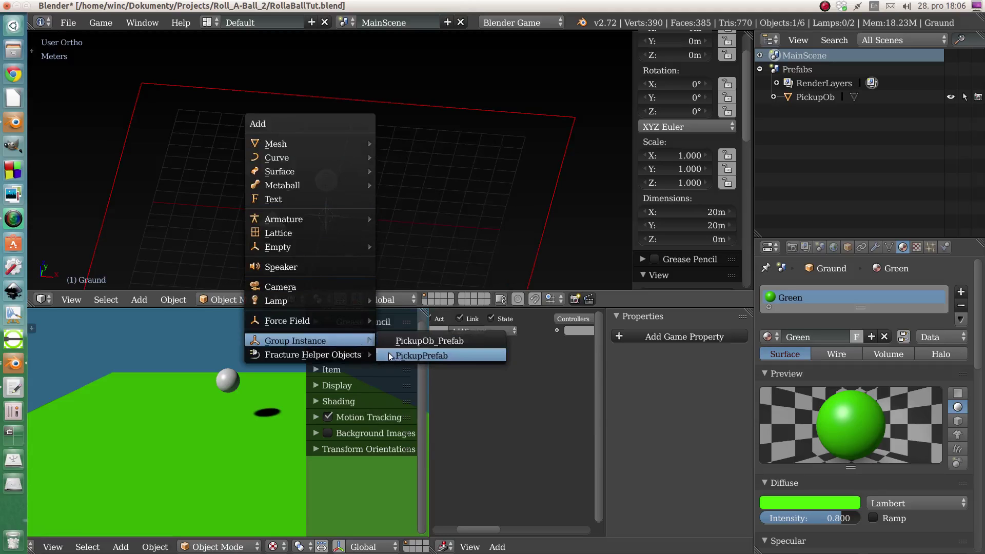
left_click(448, 342)
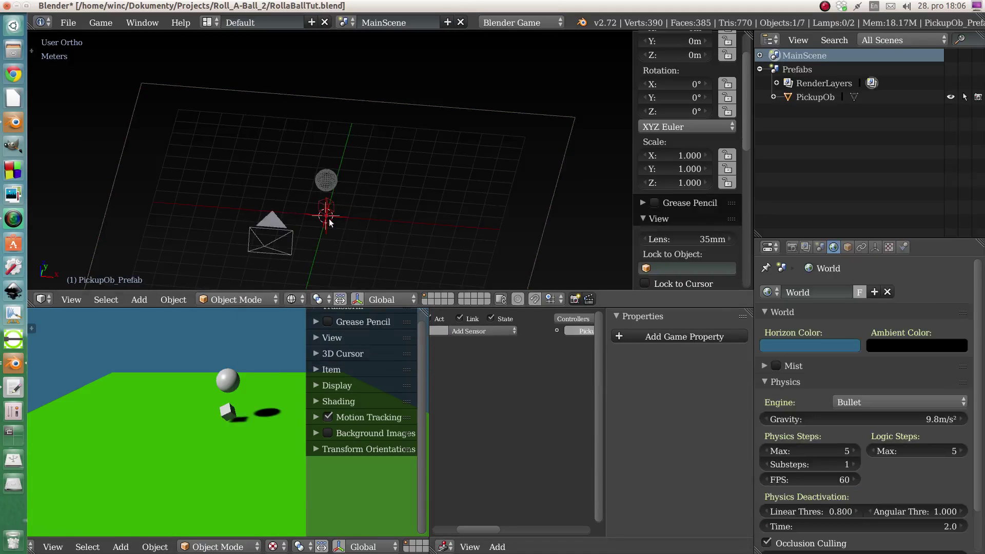
Try moving the new PickupOb_Prefab instance, cancel the move and delete the instance.
key("g")
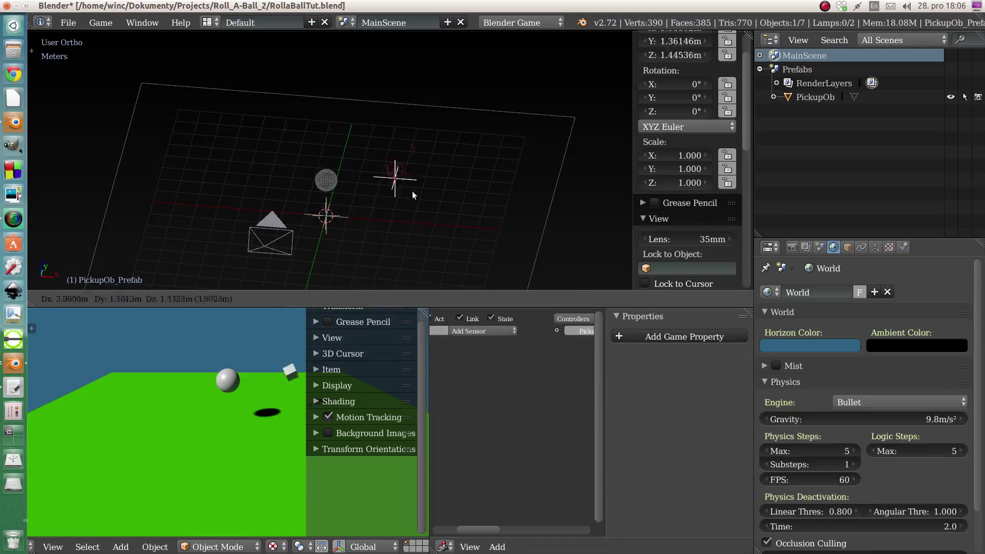
key("Escape")
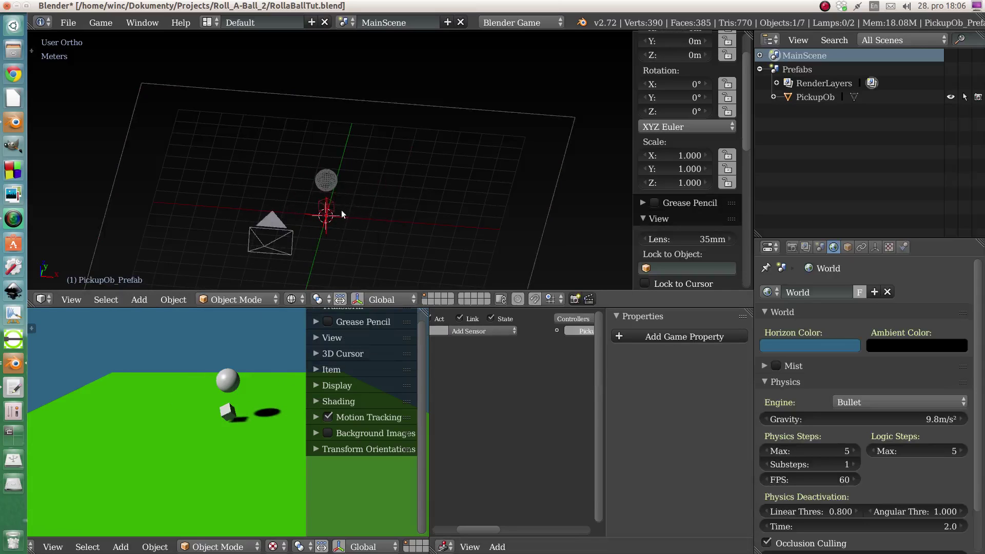
key("x")
left_click(341, 211)
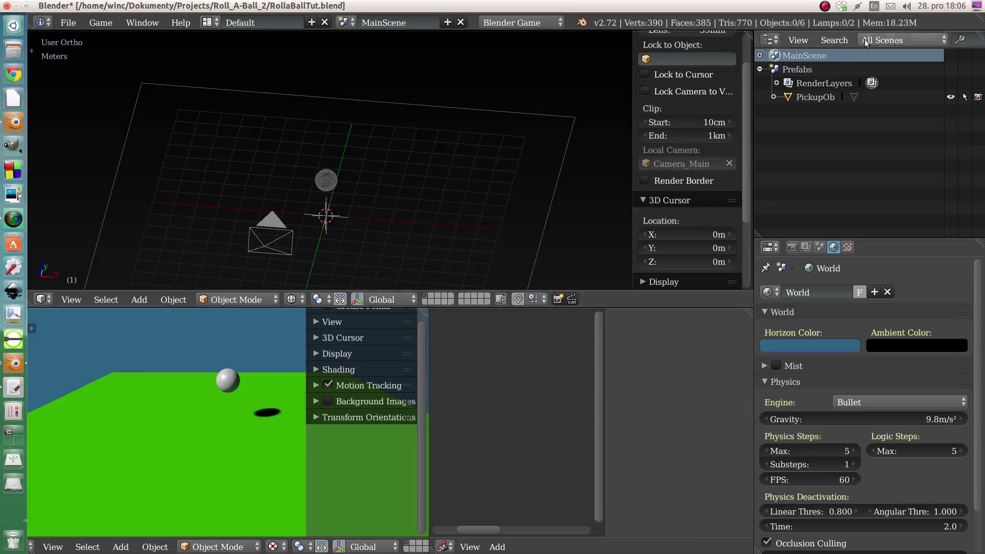
Show Groups in the Outliner, check the contents of PickupOb_Prefab and place an instance of it in the 3D view.
left_click(889, 39)
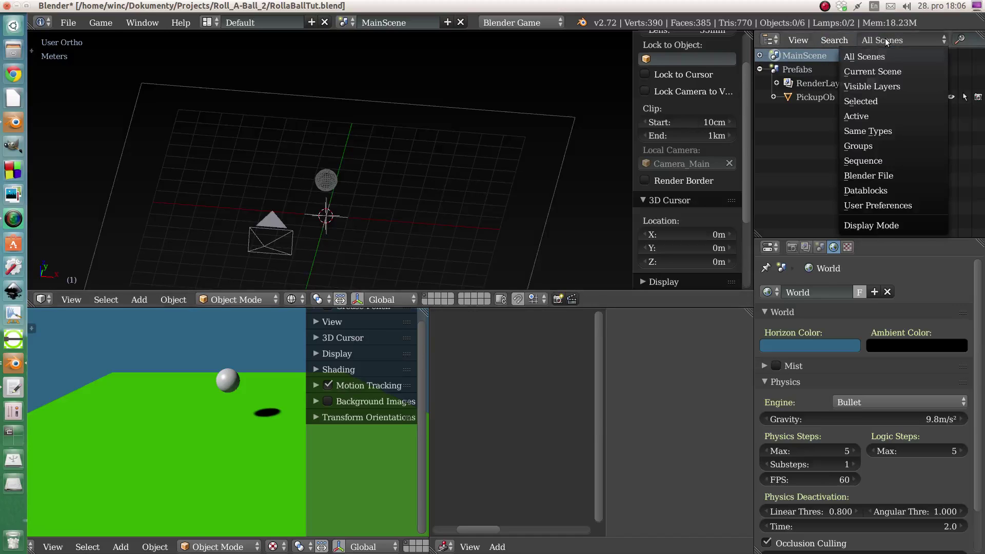
left_click(873, 147)
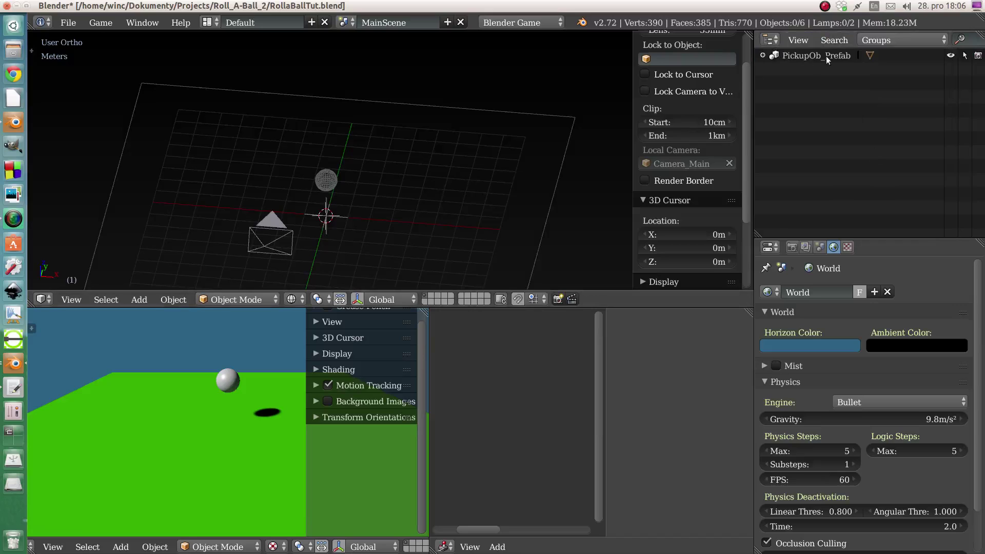
left_click(763, 55)
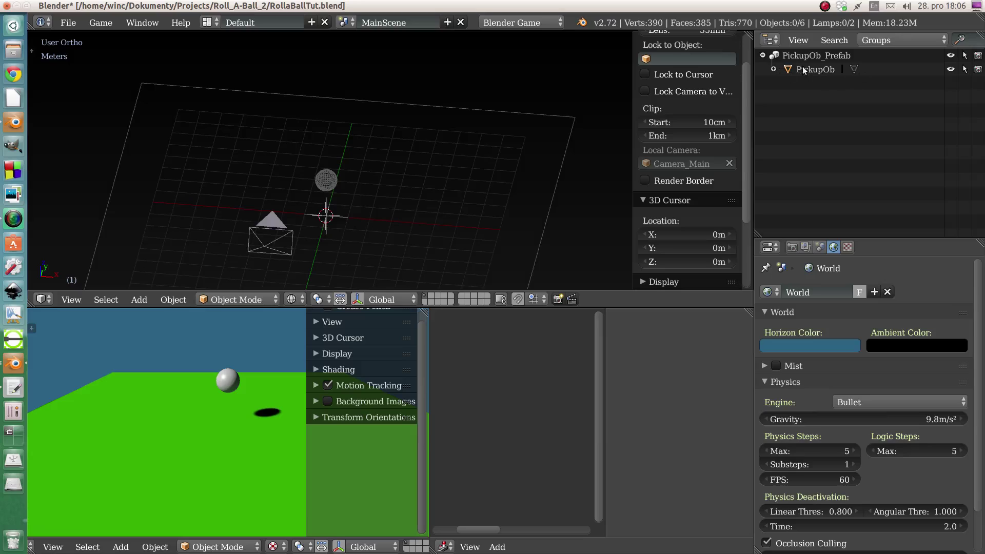
left_click(762, 55)
left_click_drag(777, 60, 358, 188)
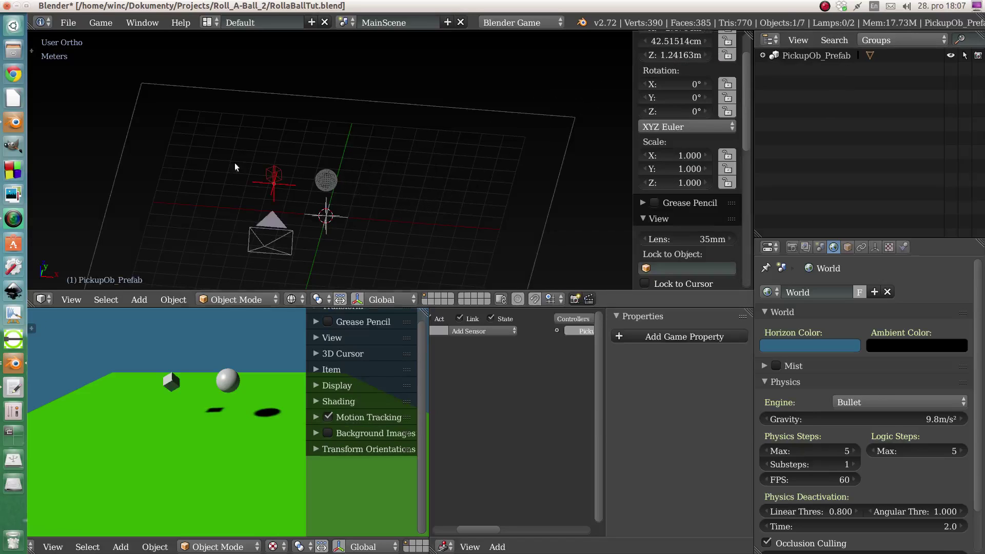
Reset the PickupOb_Prefab instance's location to 0 m on all axes in its object properties.
middle_click_drag(307, 193, 278, 169)
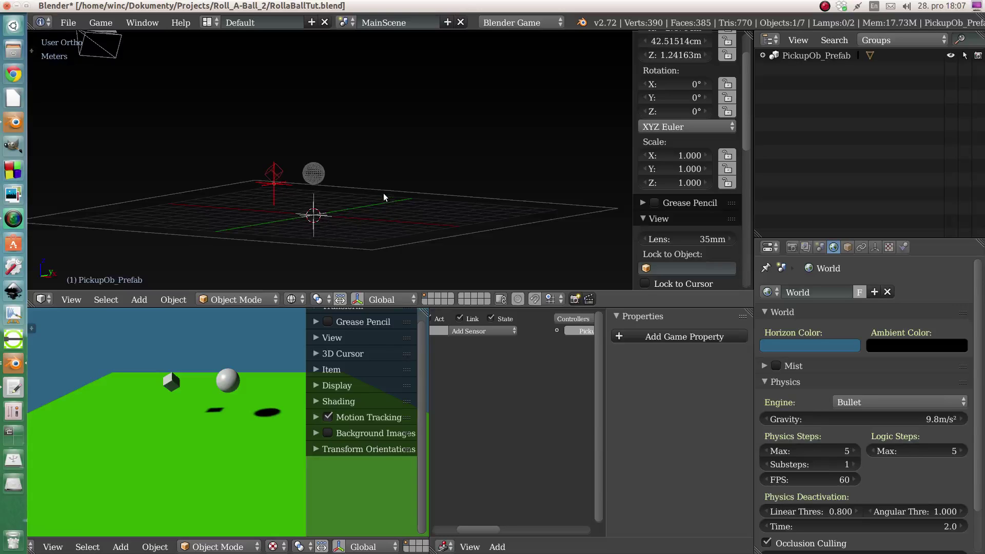
left_click(847, 248)
scroll(872, 349, "up", 6)
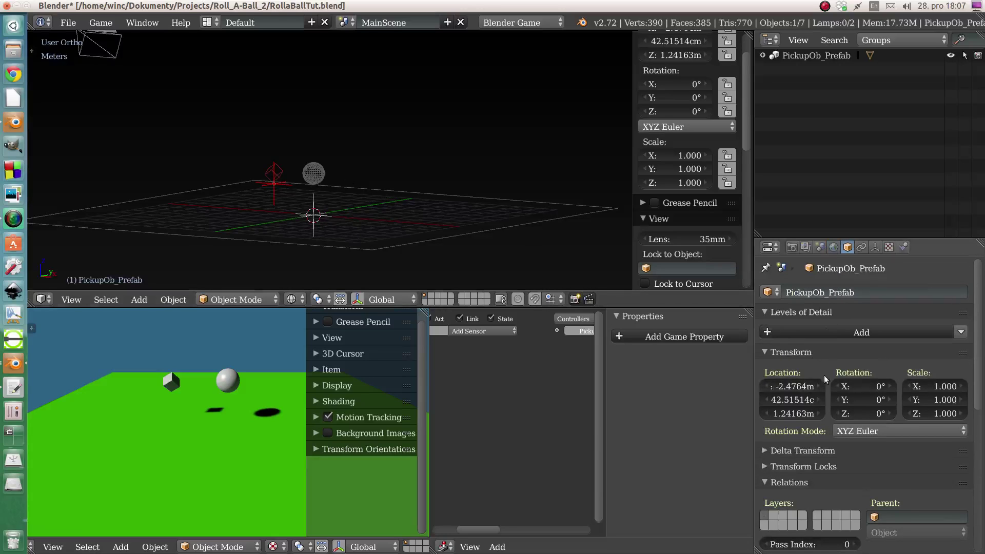
key("BackSpace")
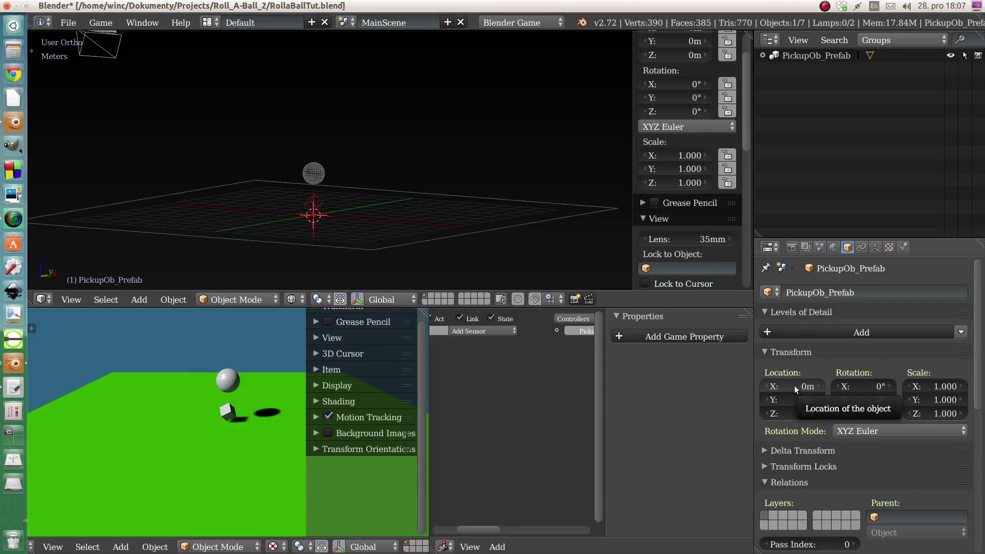
Examine the pickup instance up close, run the game to test it and stop the game.
middle_click_drag(407, 268, 315, 229)
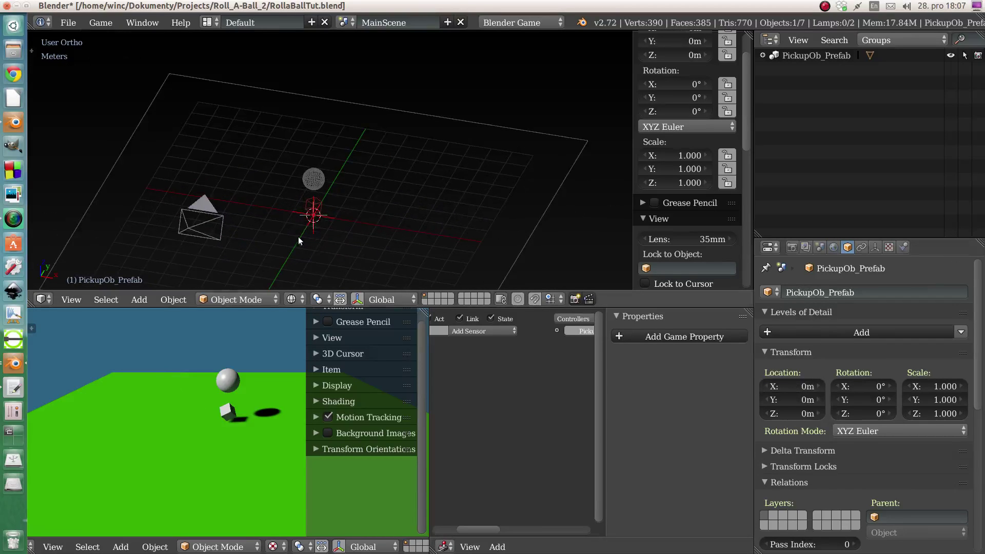
scroll(316, 226, "up", 6)
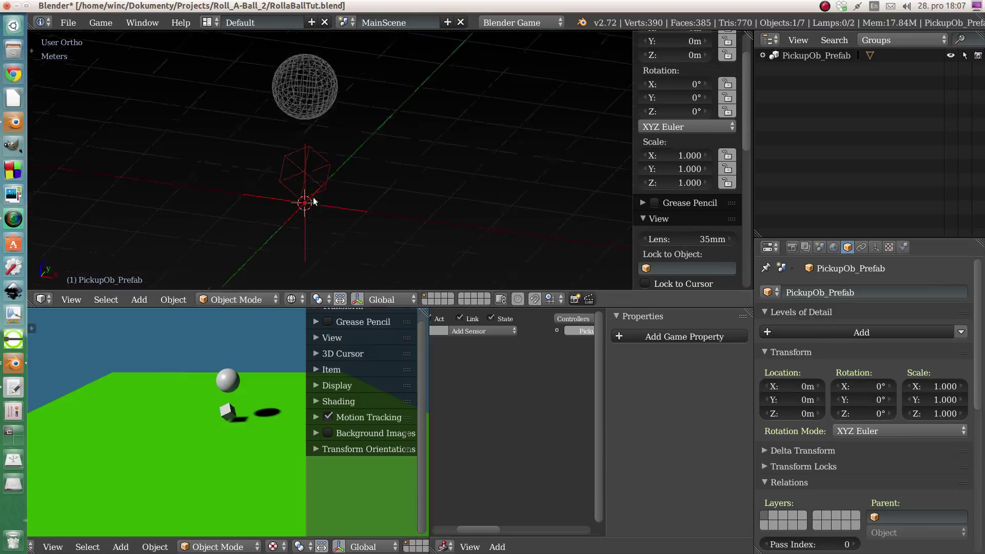
middle_click_drag(313, 201, 307, 205)
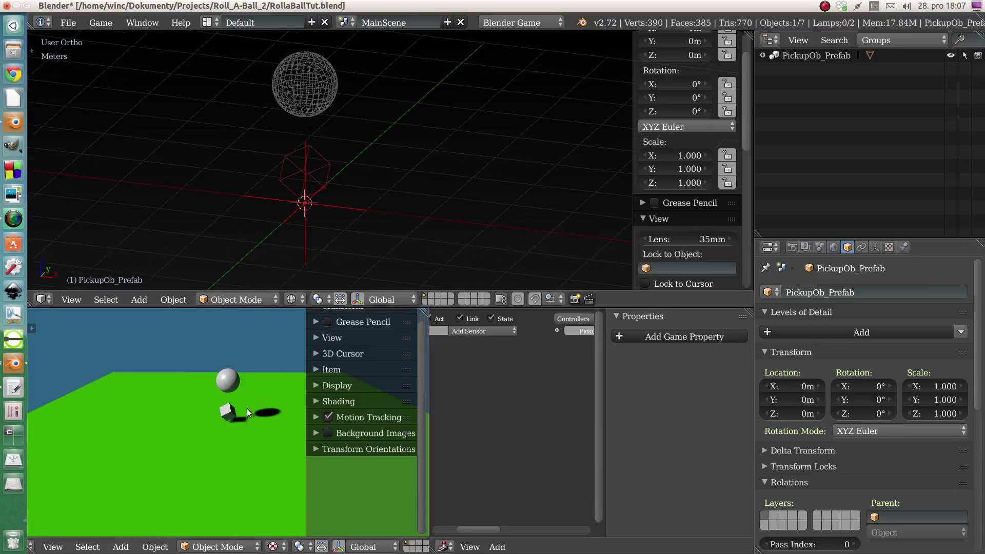
key("p")
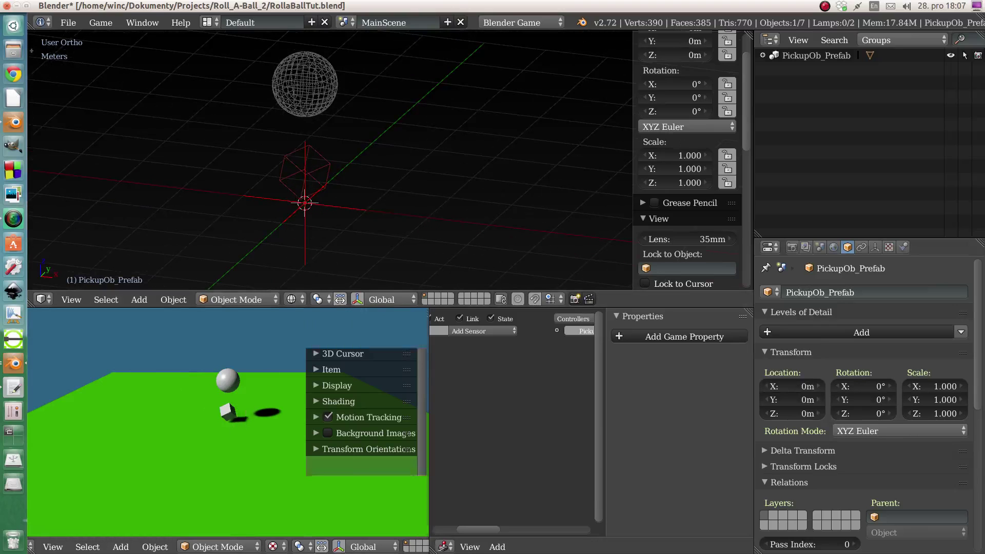
key("Escape")
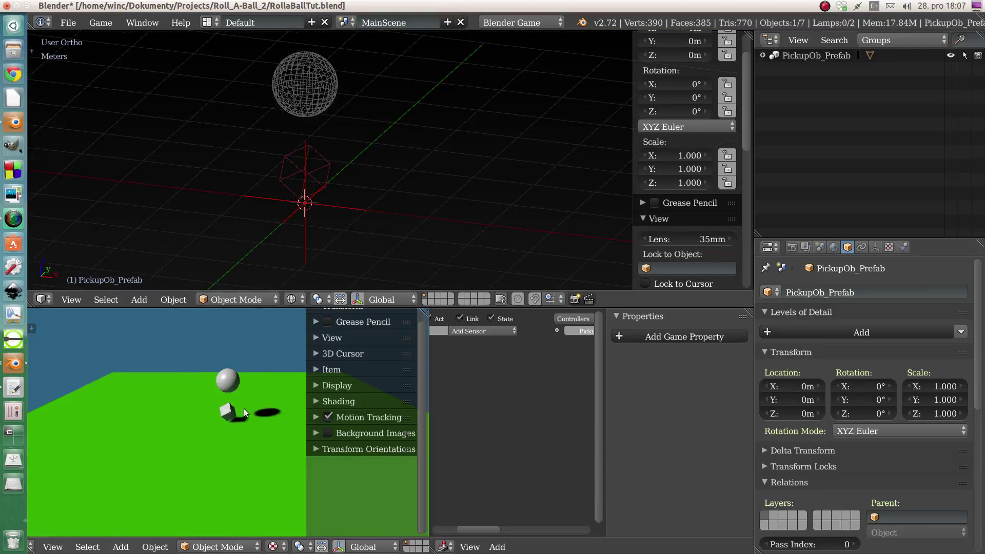
Check the game engine output in the Terminal window and return to Blender.
left_click(12, 365)
left_click(12, 124)
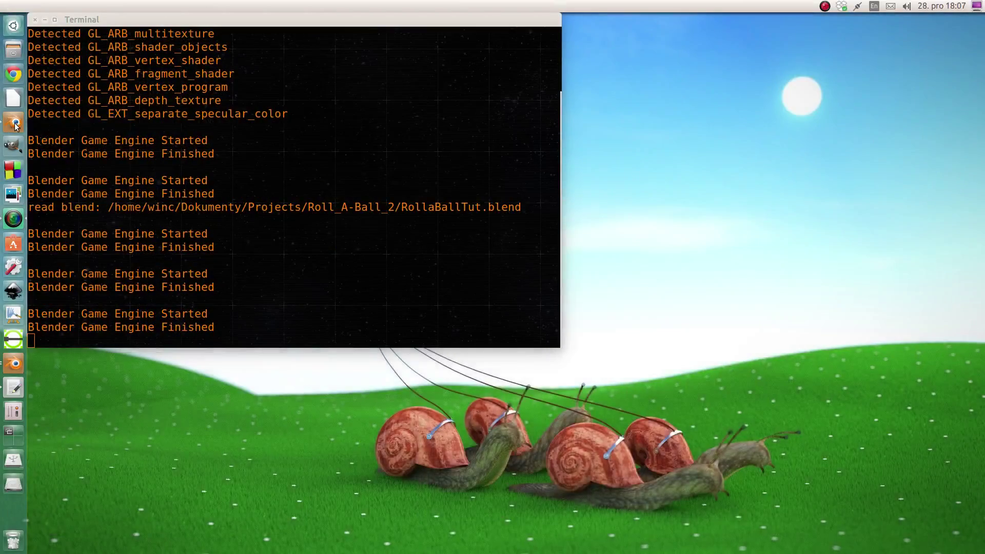
left_click(12, 364)
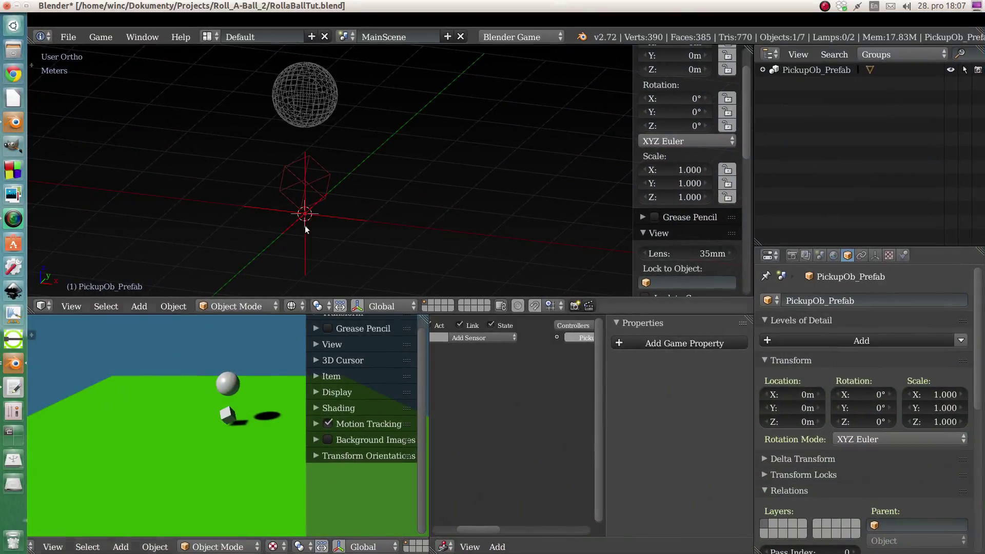
In top view, move the pickup instance to about X -1.33 m, Y 5.14 m and duplicate it to about X 2.51 m, Y 5.83 m.
middle_click_drag(307, 188, 315, 215)
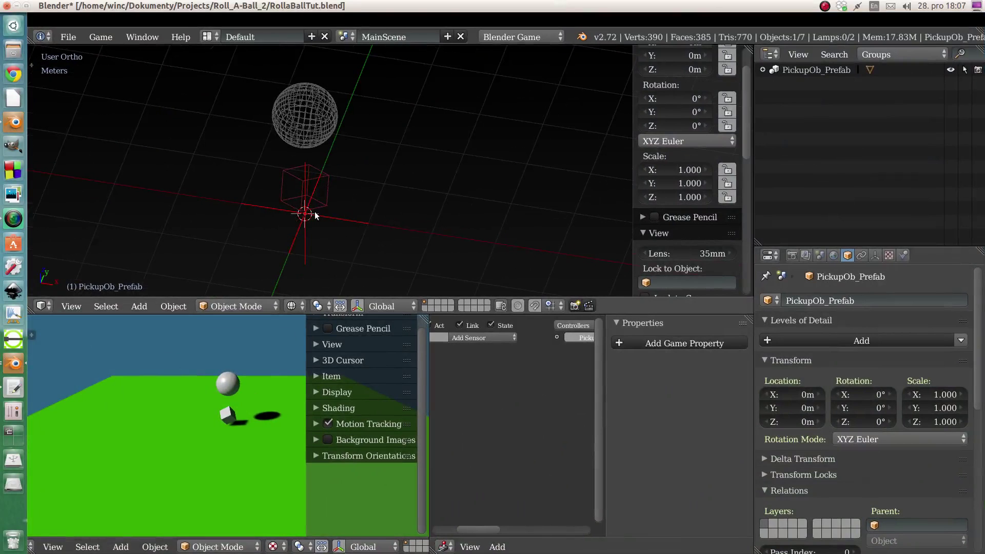
key("KP_7")
scroll(337, 159, "up", 5)
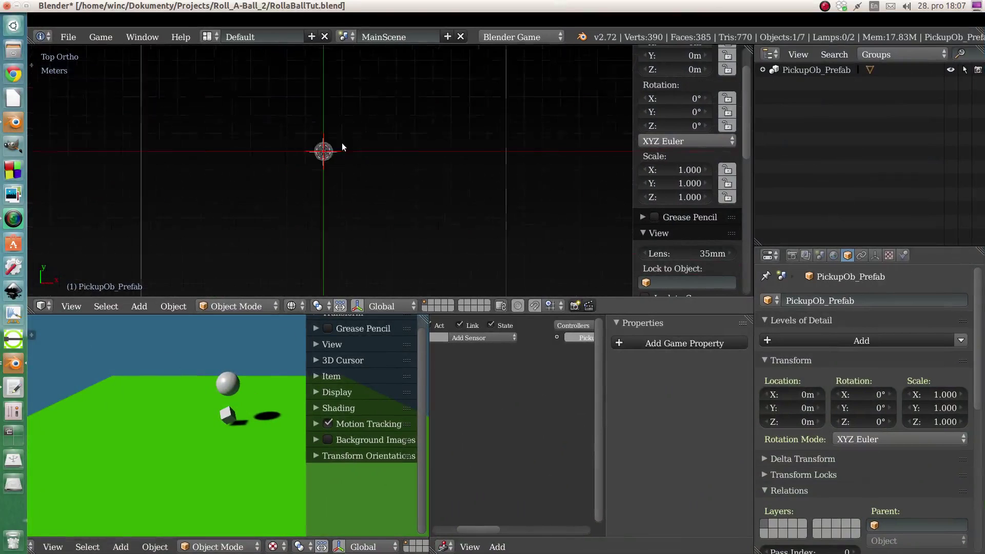
middle_click_drag(340, 135, 351, 163, "shift")
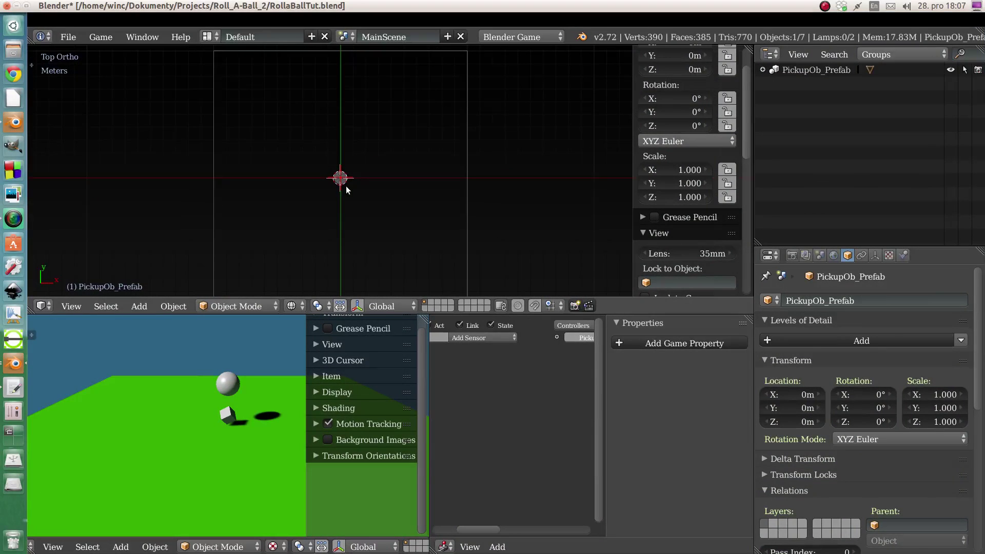
key("g")
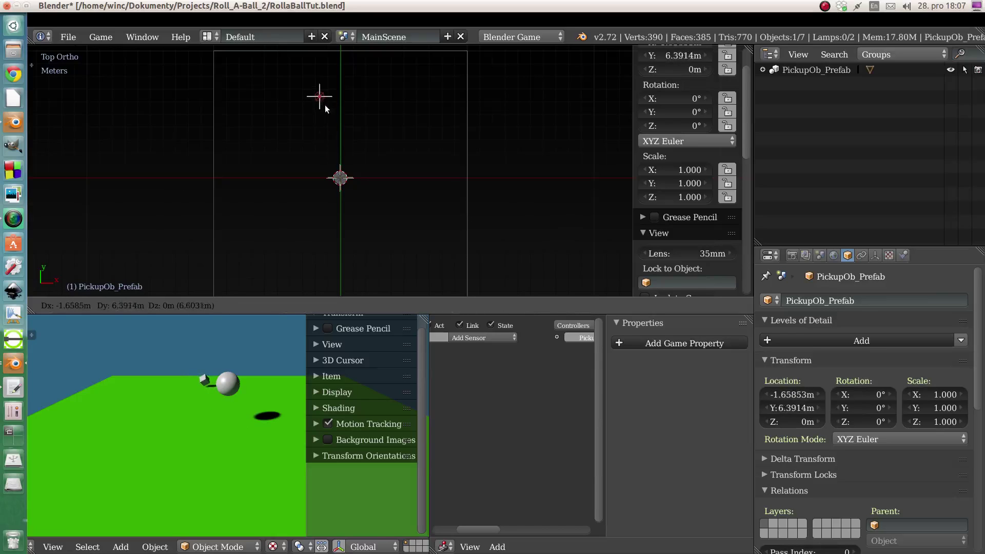
left_click(329, 122)
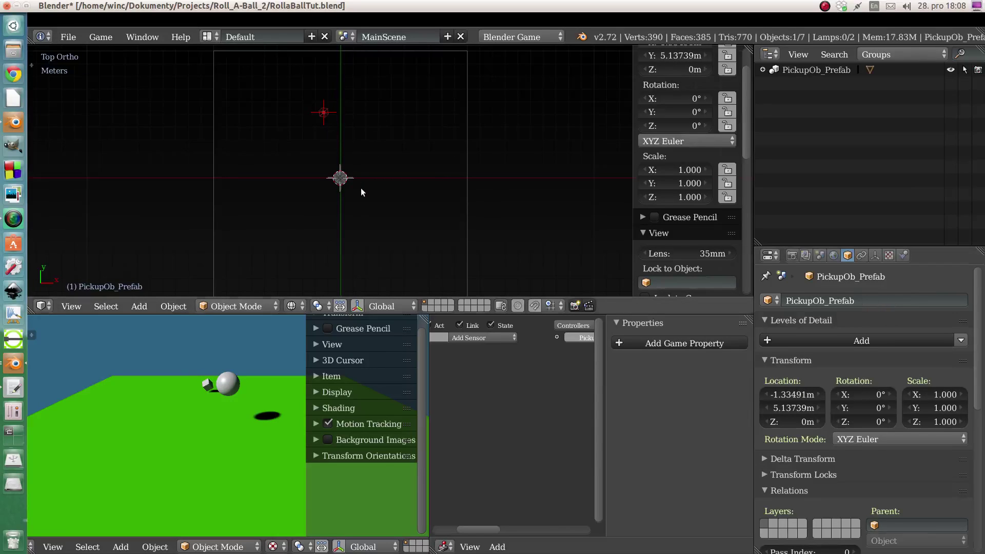
key("shift+d")
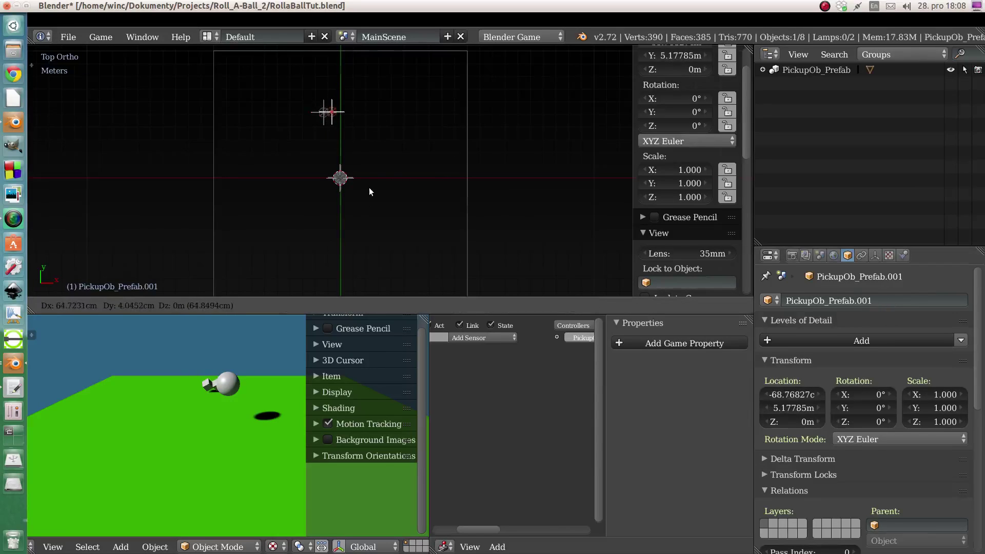
left_click(406, 182)
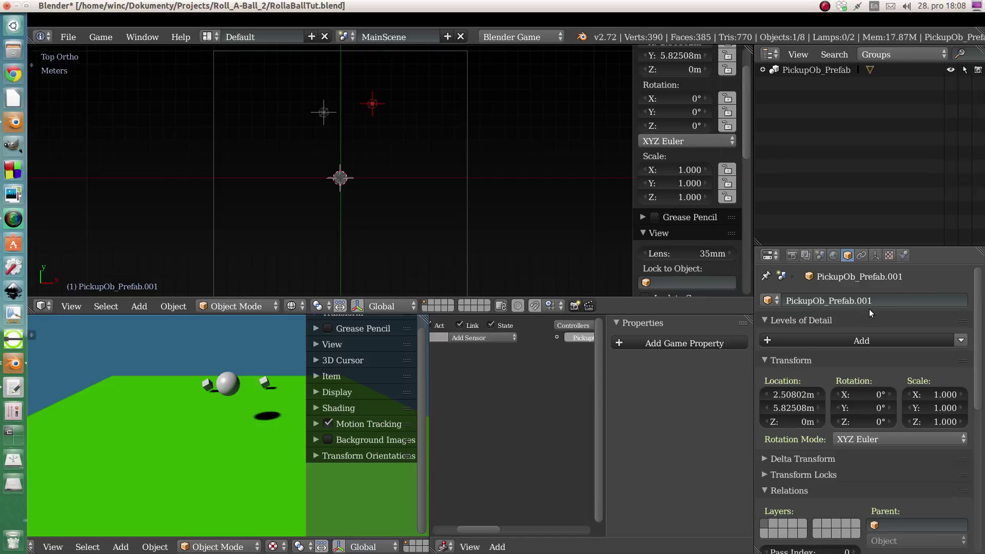
Select the original pickup instance in the 3D view and the PickupOb_Prefab group in the Outliner.
right_click(321, 113)
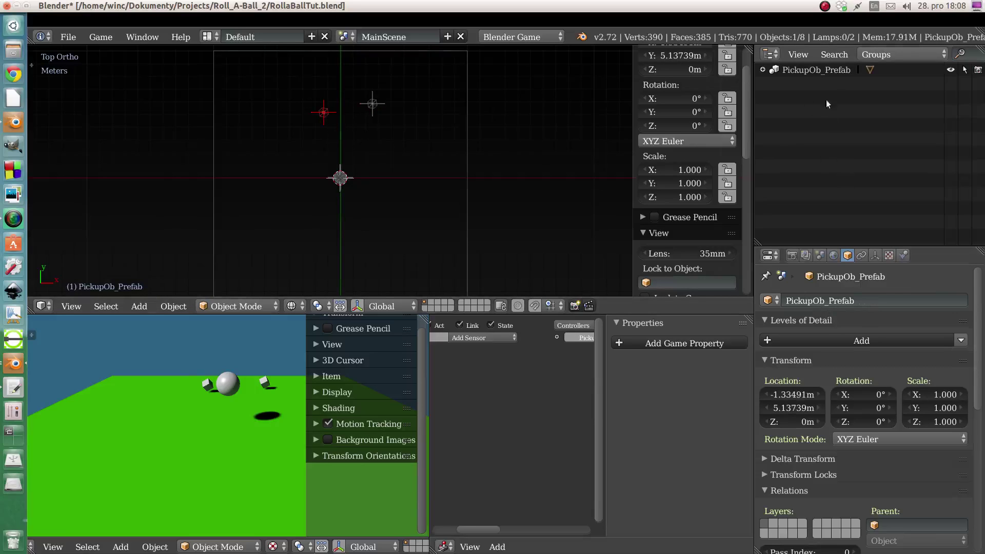
left_click(883, 70)
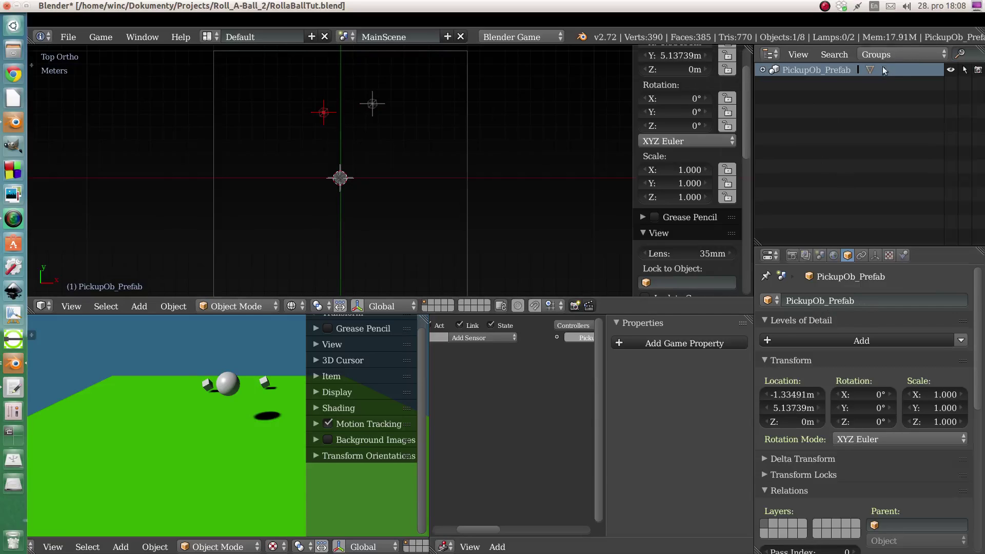
Hide the PickupOb_Prefab group and switch the Outliner to All Scenes.
left_click(951, 70)
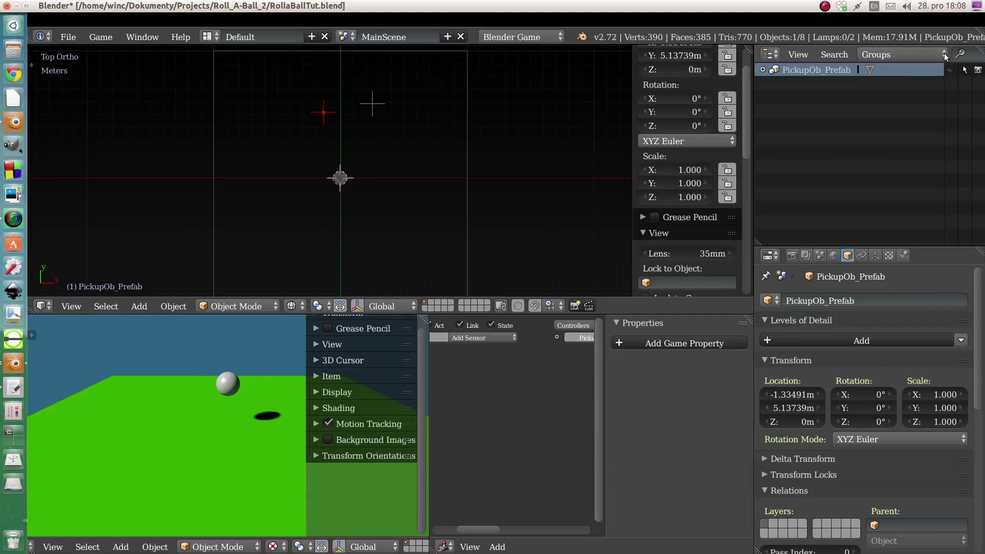
left_click(878, 50)
left_click(860, 58)
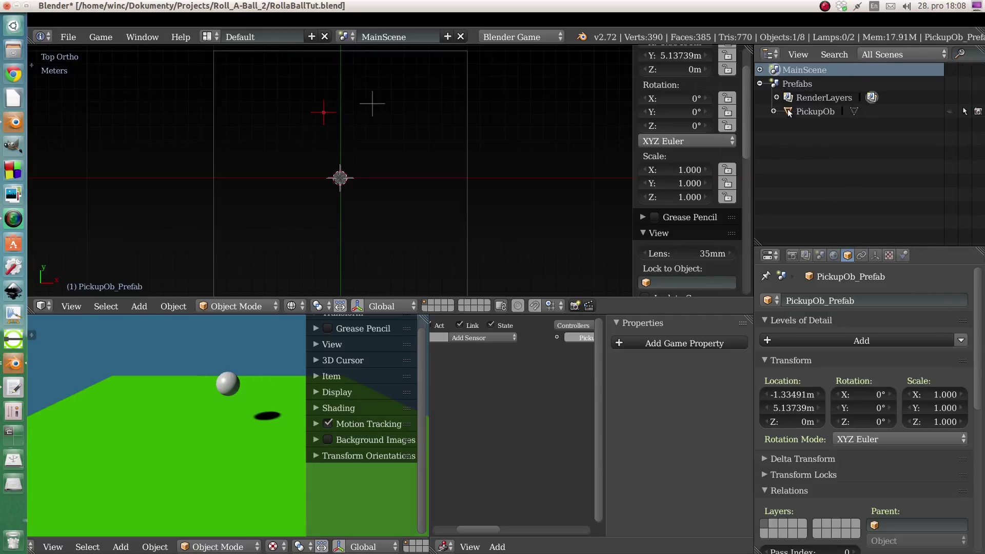
Collapse the Prefabs scene and expand MainScene down to the group inside each of the two pickup instances.
left_click(760, 84)
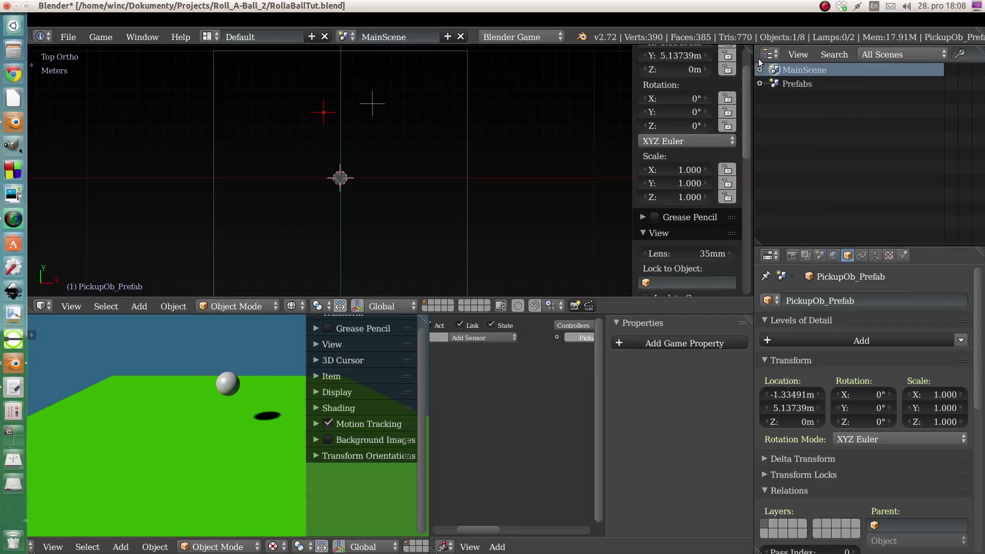
left_click(759, 69)
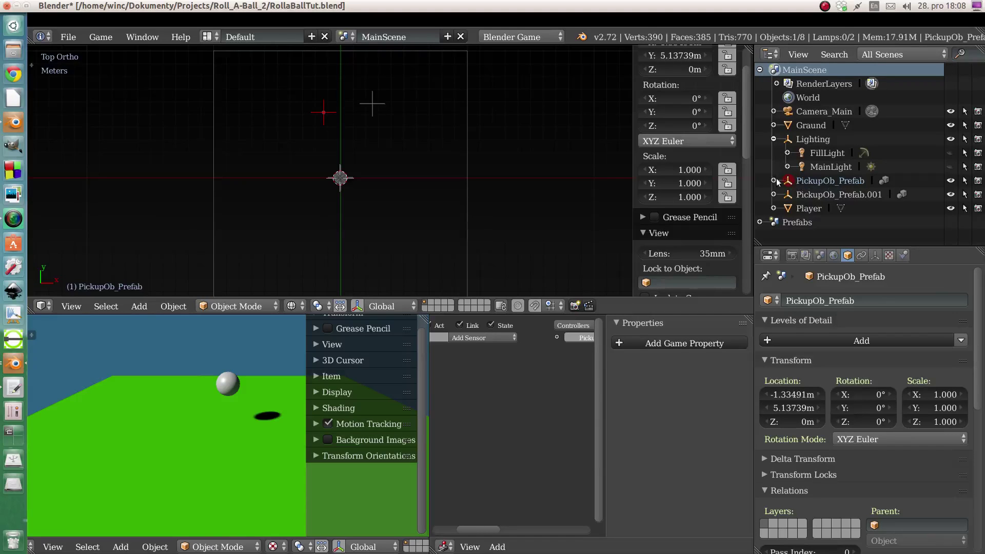
left_click(774, 195)
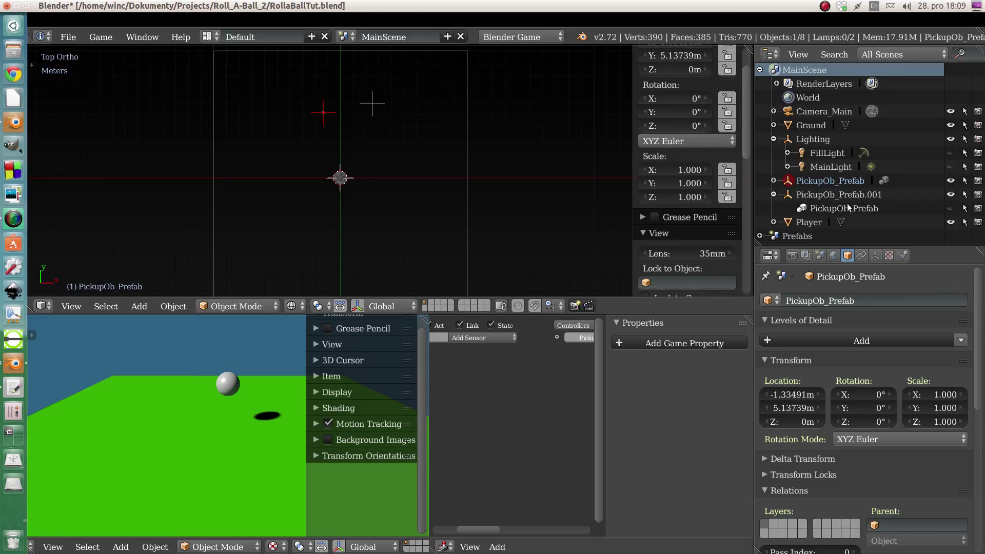
left_click(768, 191)
left_click(773, 179)
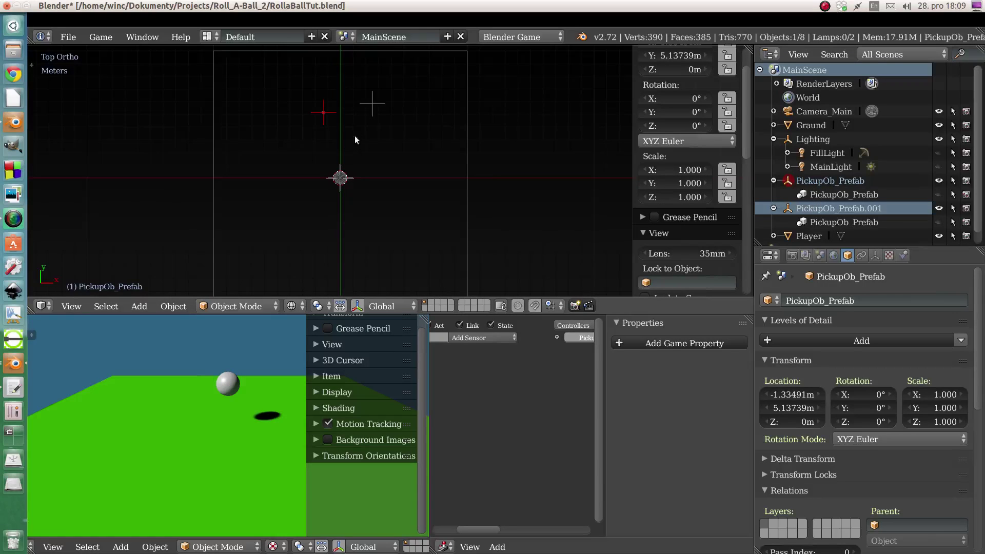
Delete the duplicate pickup instance PickupOb_Prefab.001 from the main scene.
right_click(373, 104)
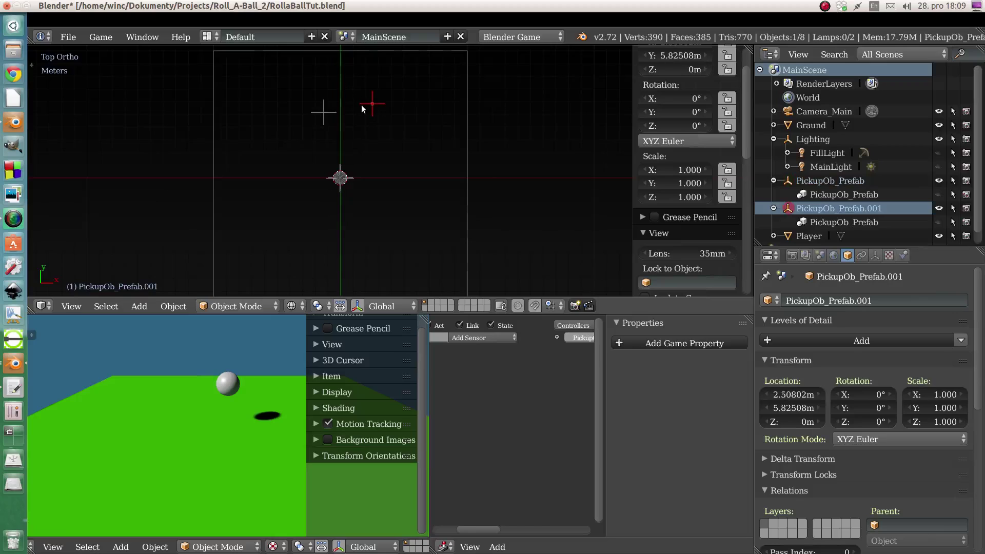
key("x")
left_click(336, 119)
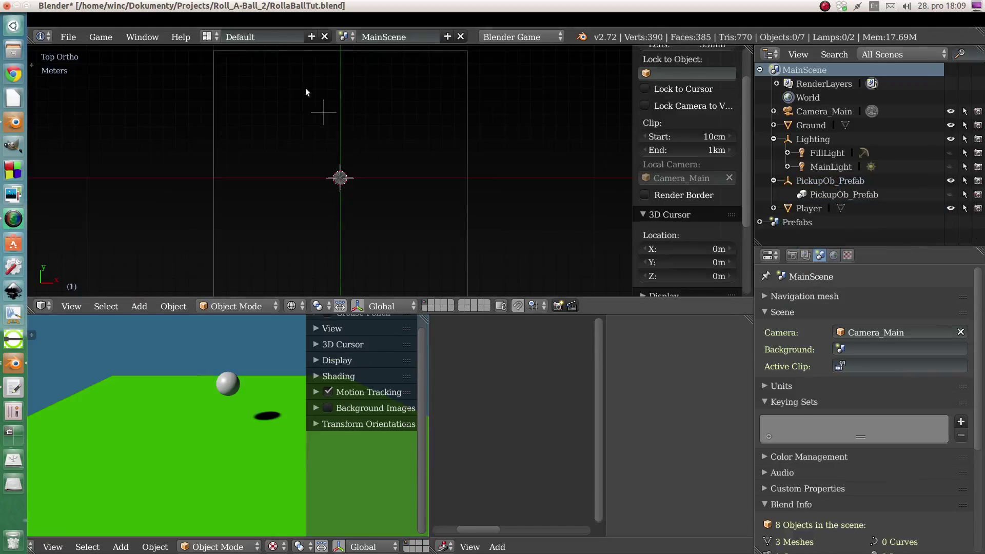
Select the remaining pickup instance, set the pivot to 3D Cursor and snap the 3D cursor to the scene center.
right_click(312, 104)
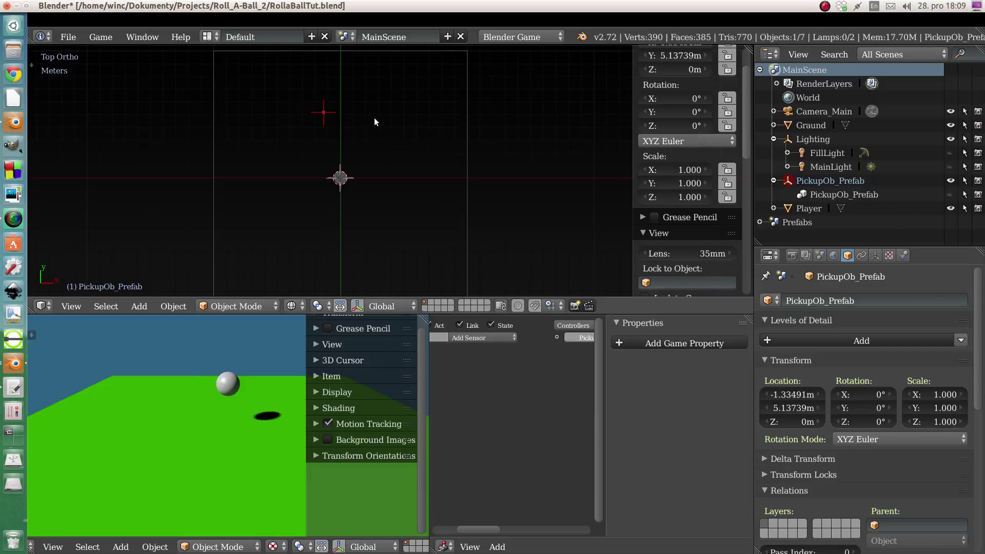
key("period")
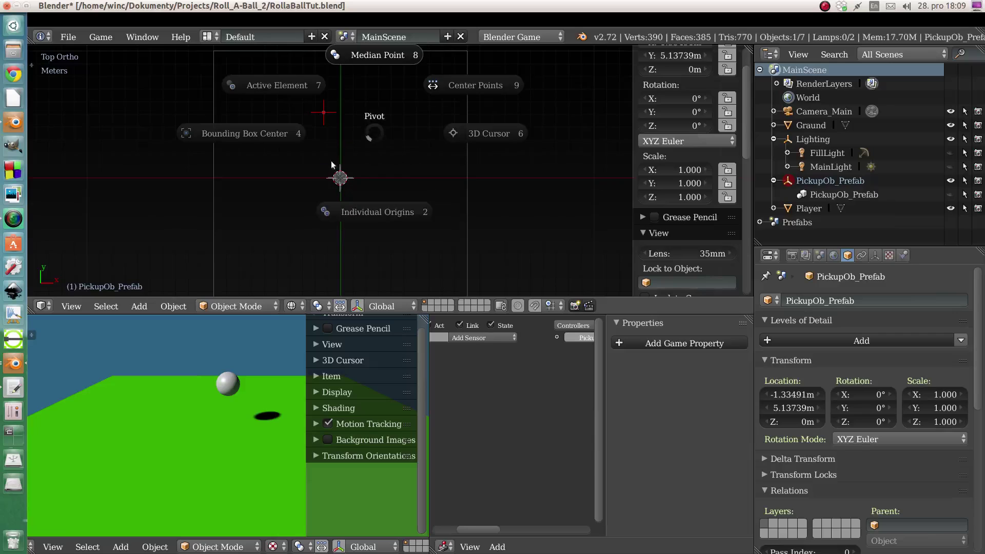
left_click(457, 131)
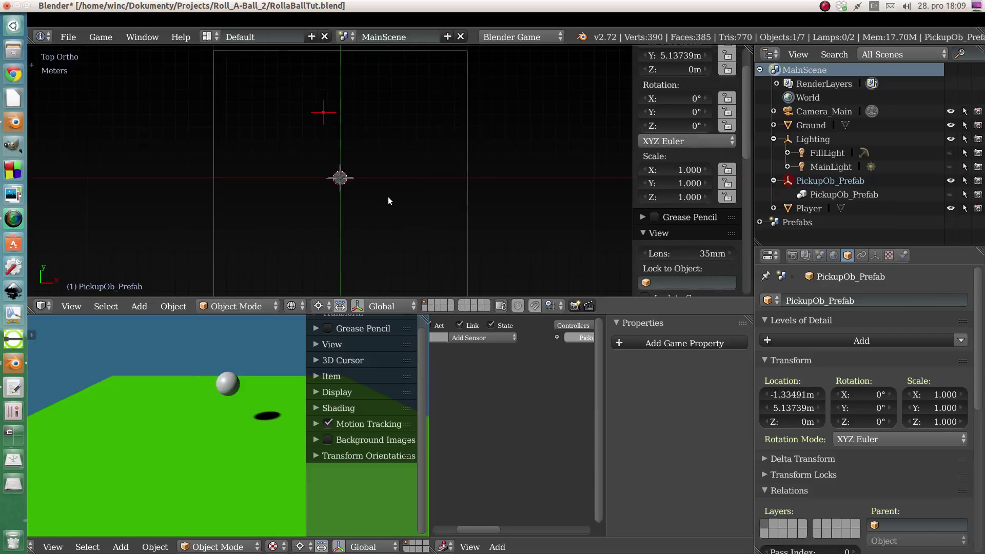
key("shift+s")
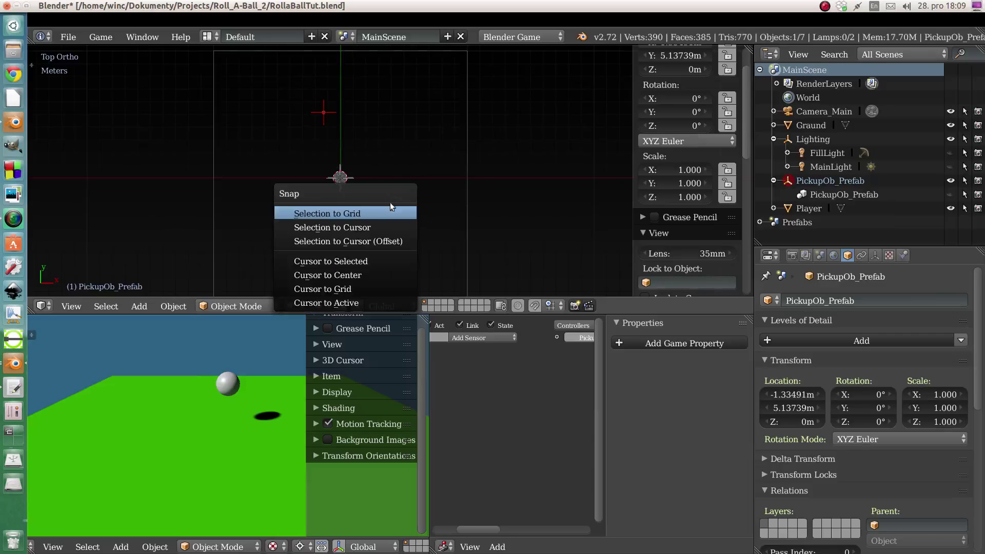
left_click(340, 263)
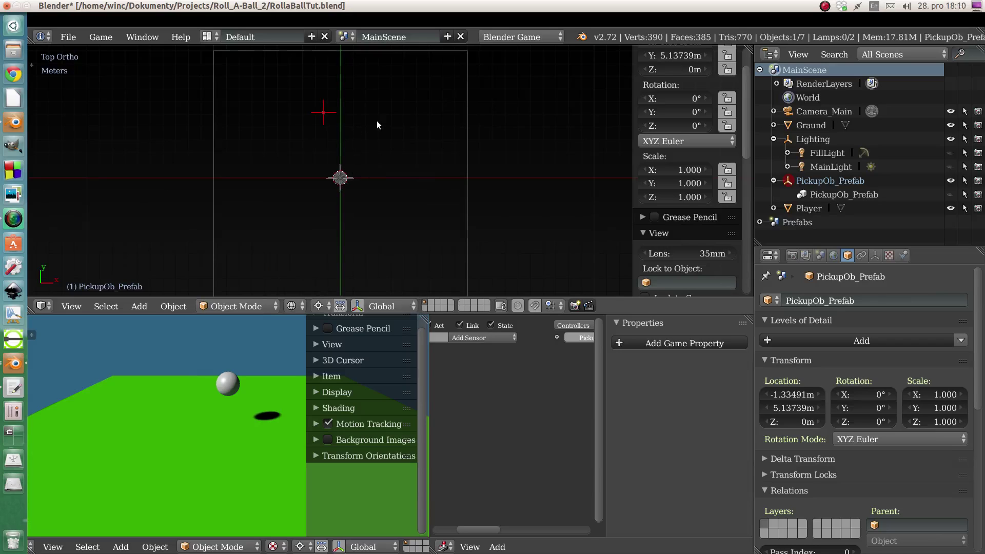
Duplicate the pickup instance in place and rotate the copy 30° clockwise around the 3D cursor.
key("shift+d")
left_click(403, 120)
key("r")
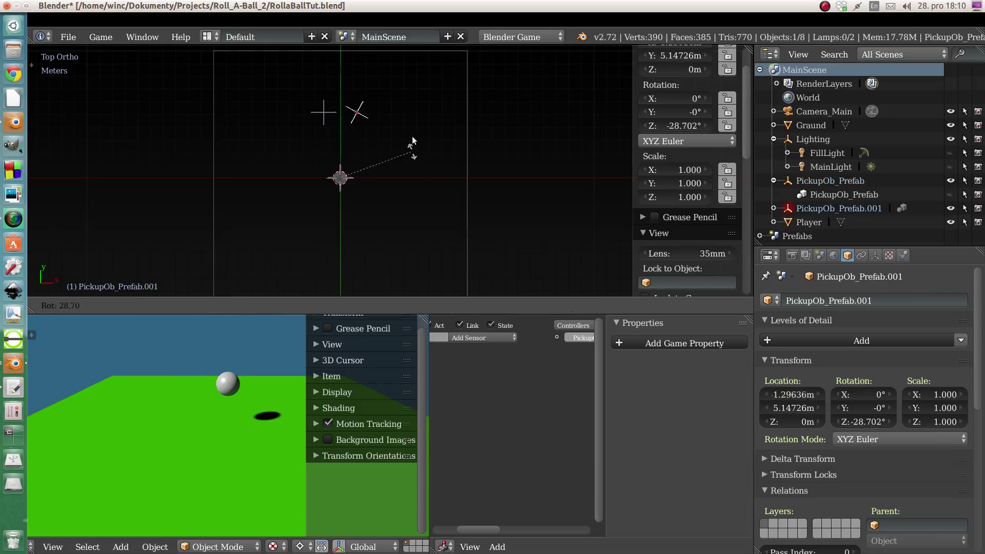
type("30")
key("Return")
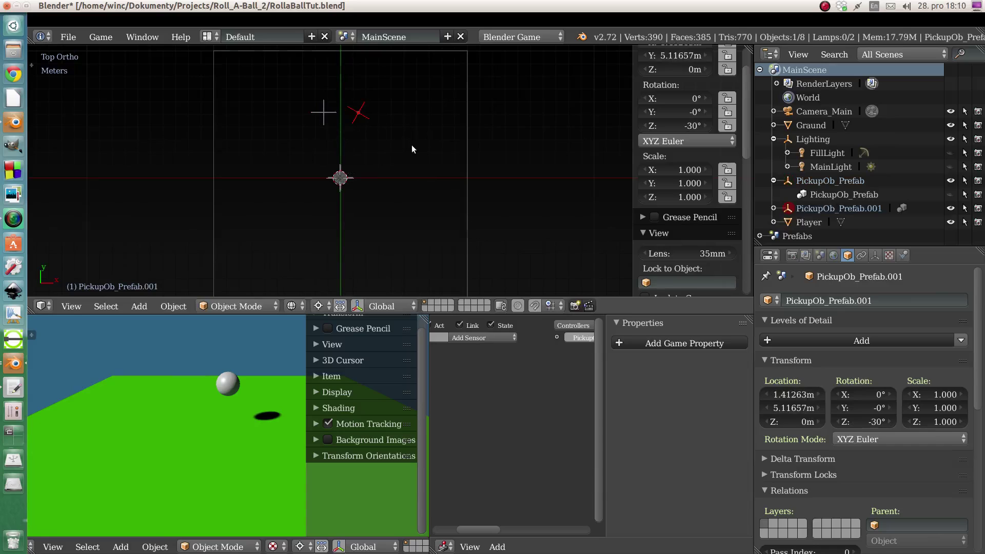
Repeat the duplicate-and-rotate operation ten more times to complete a ring of twelve pickups around the player.
key("shift+r")
key("shift+r")
key("shift+r")
key("shift+r")
key("shift+r")
key("shift+r")
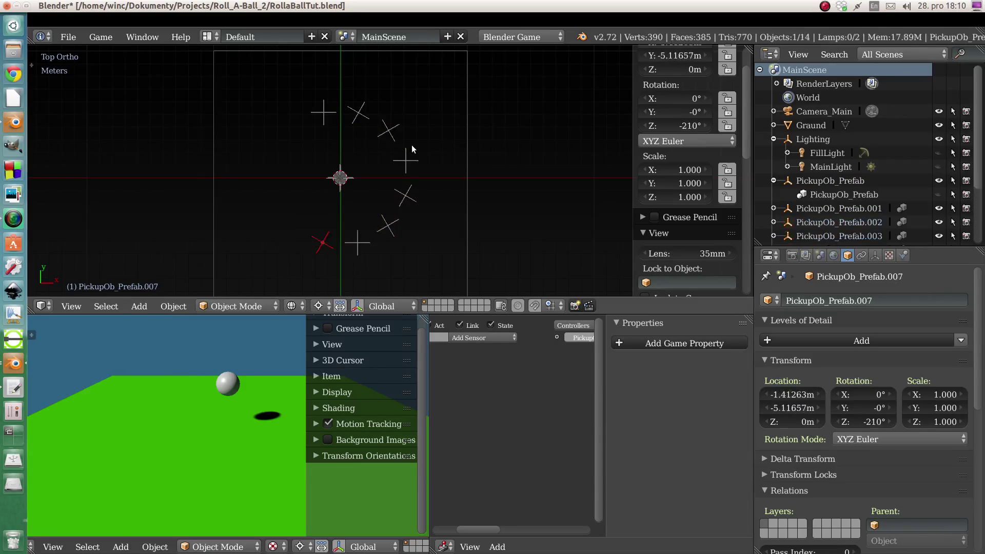
key("shift+r")
key("shift+r")
key("shift+r")
key("shift+r")
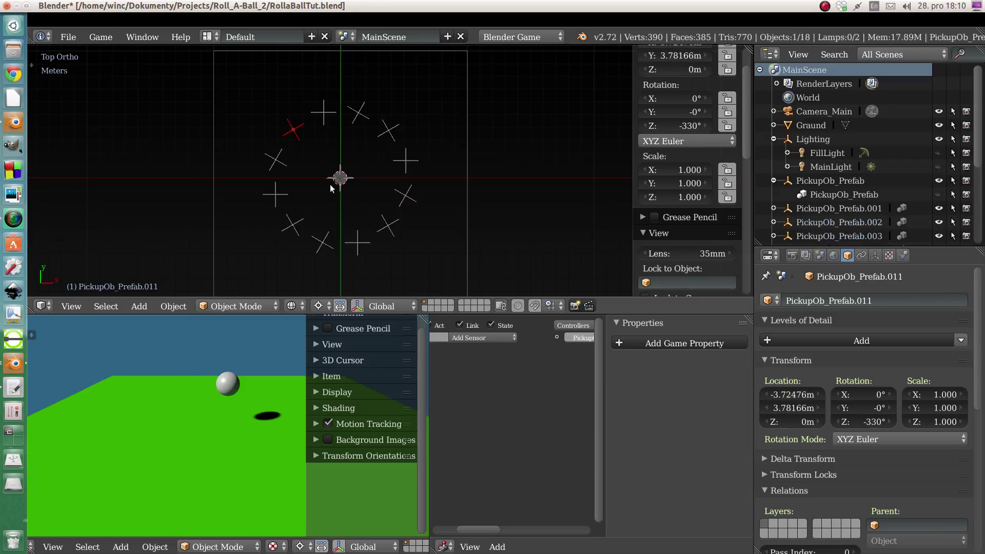
Unhide the PickupOb_Prefab group nested under the original pickup instance in MainScene.
middle_click_drag(331, 184, 324, 239)
scroll(325, 156, "up", 7)
scroll(339, 149, "down", 4)
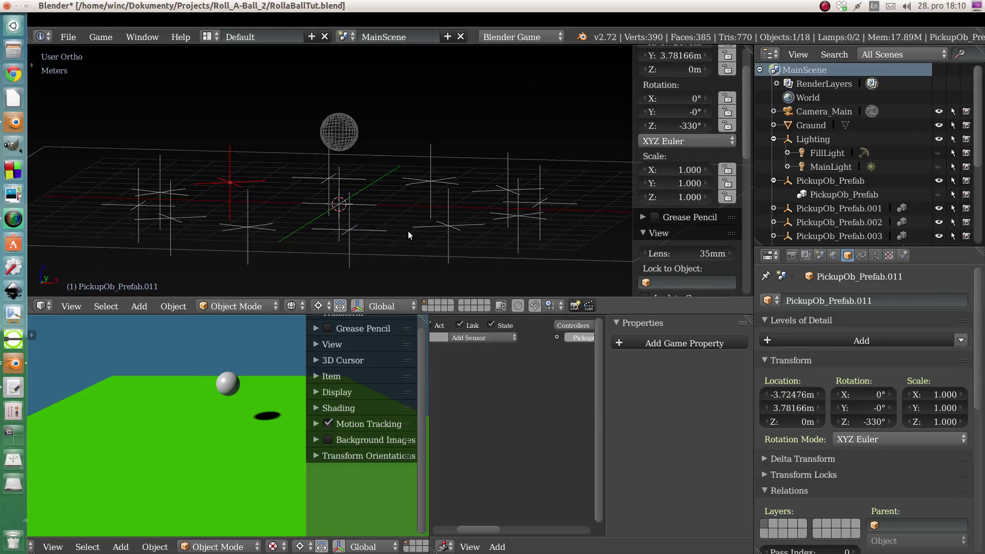
middle_click_drag(384, 223, 340, 223)
scroll(218, 189, "up", 6)
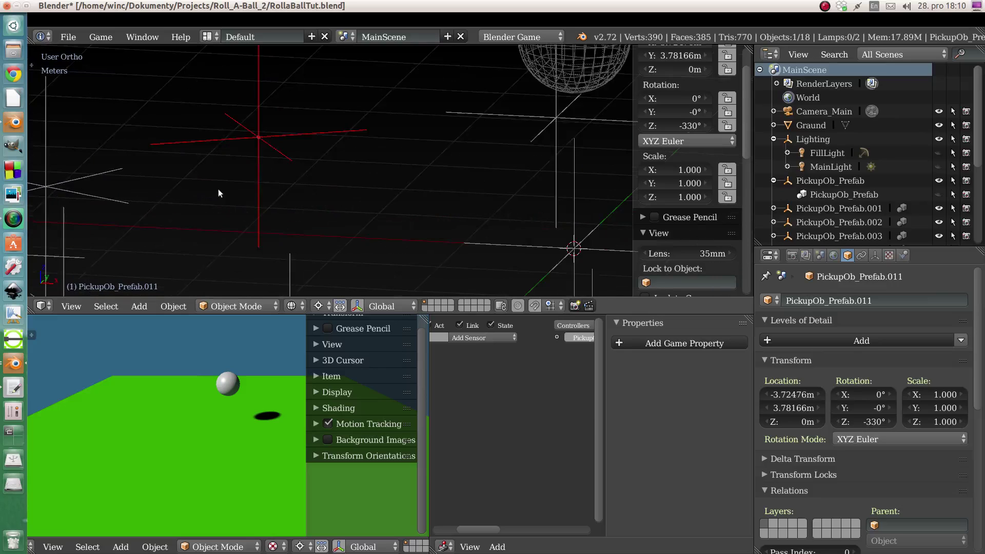
scroll(271, 144, "down", 4)
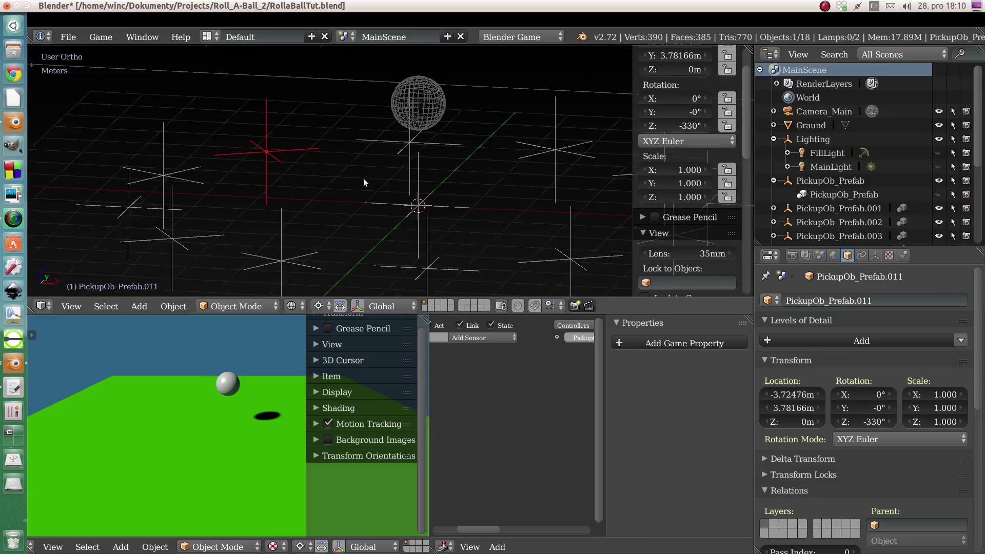
middle_click_drag(364, 179, 333, 179, "shift")
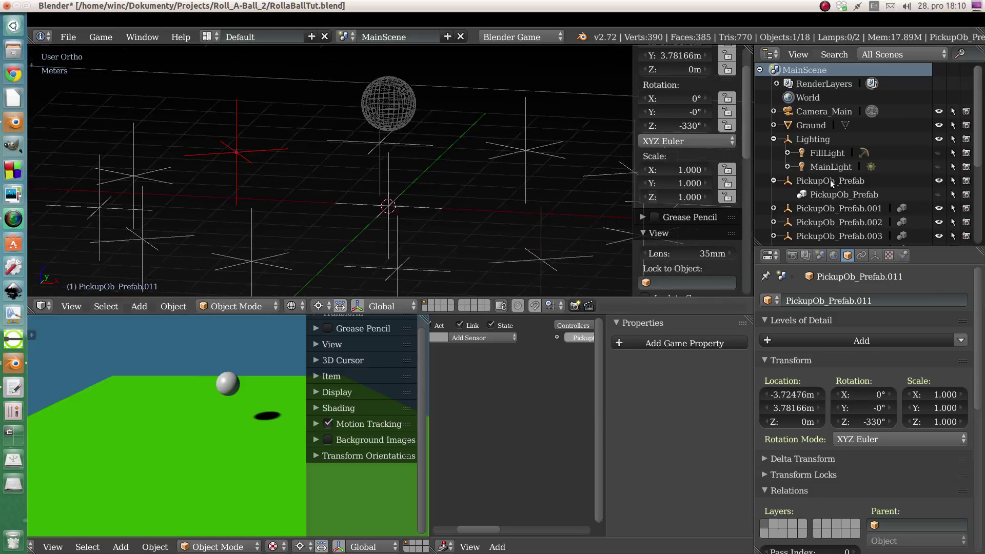
left_click(939, 195)
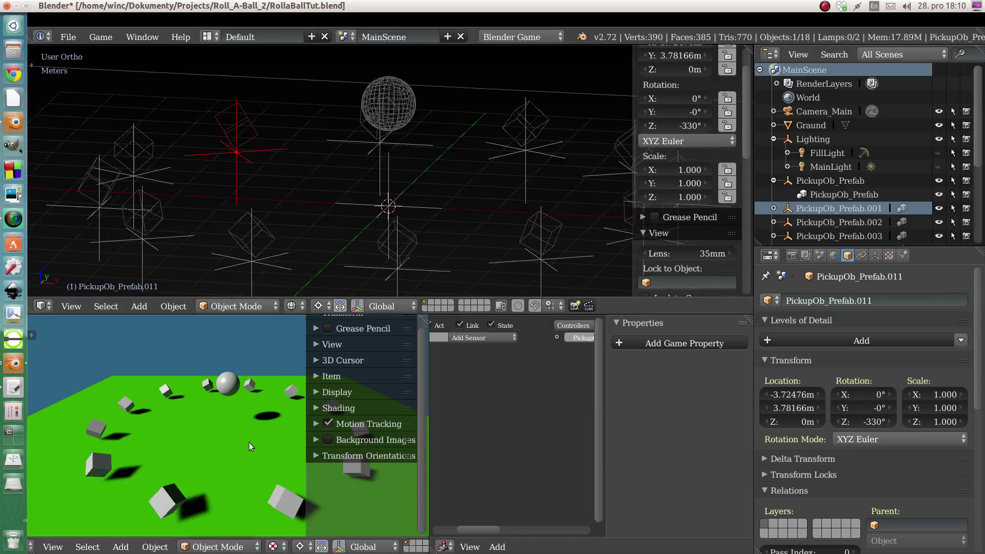
Run the game, roll the ball around the ring of pickups in all directions and stop the game.
key("p")
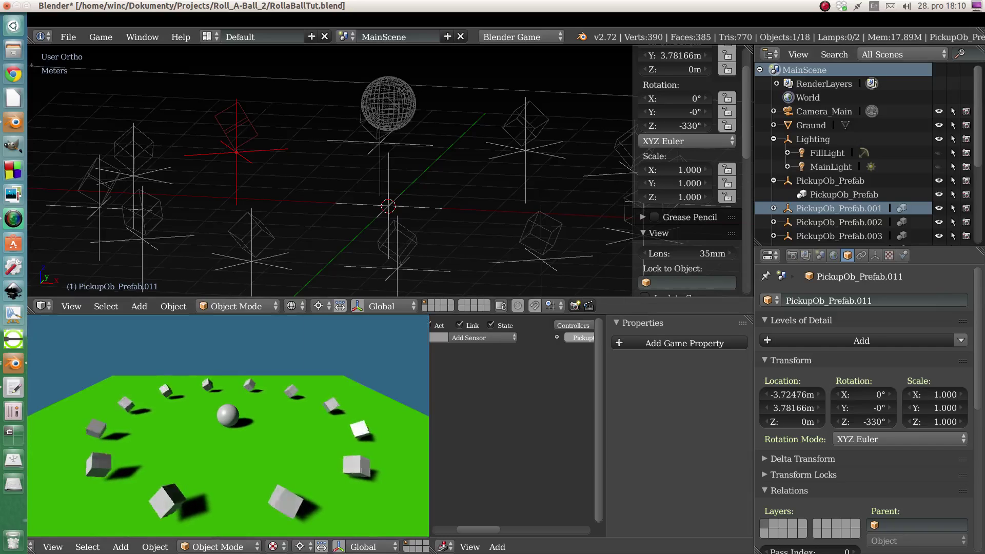
key("Left")
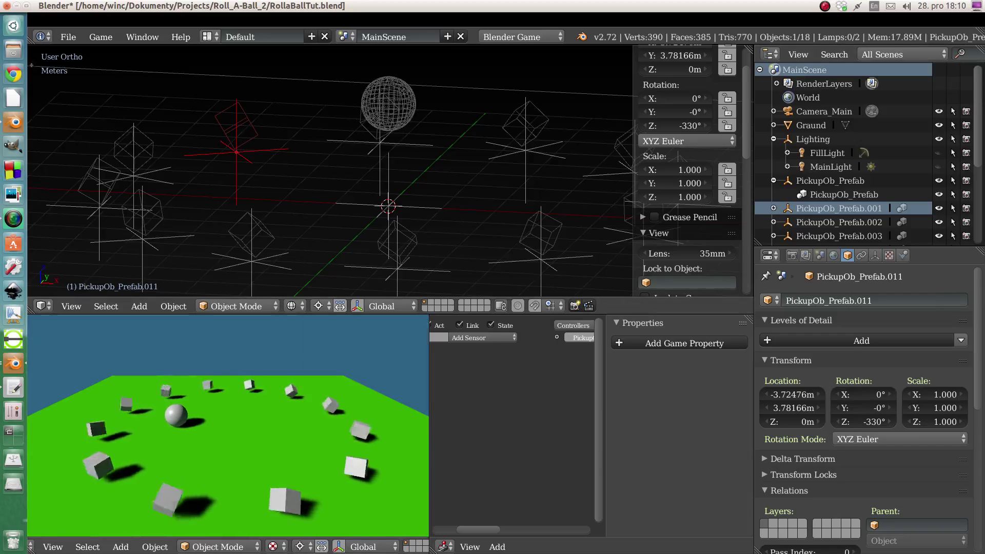
key("Down")
key("Right")
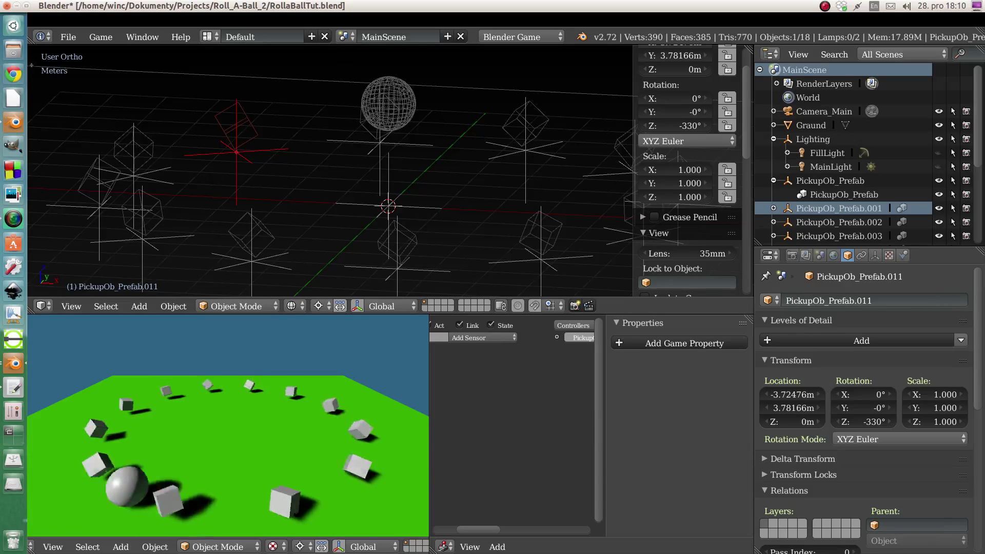
key("Up")
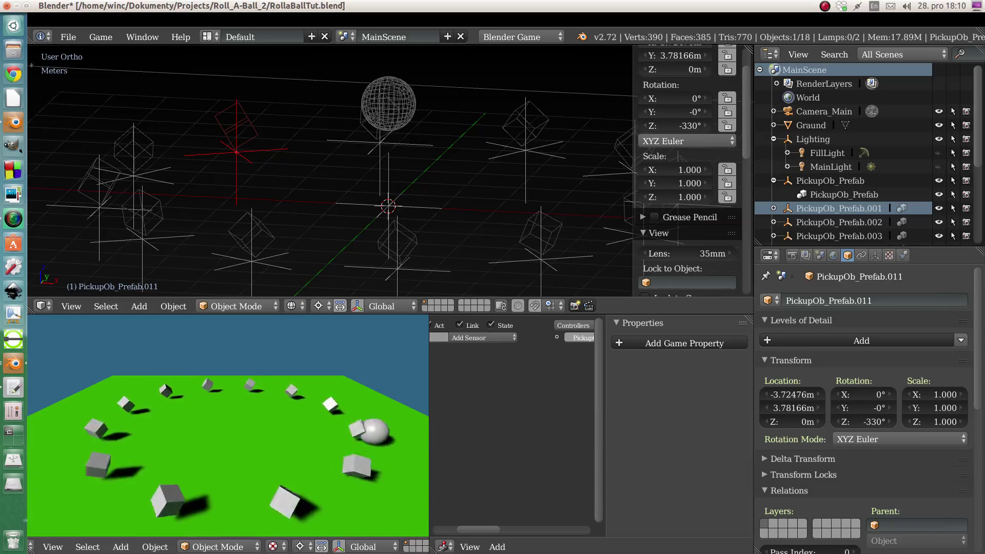
key("Left")
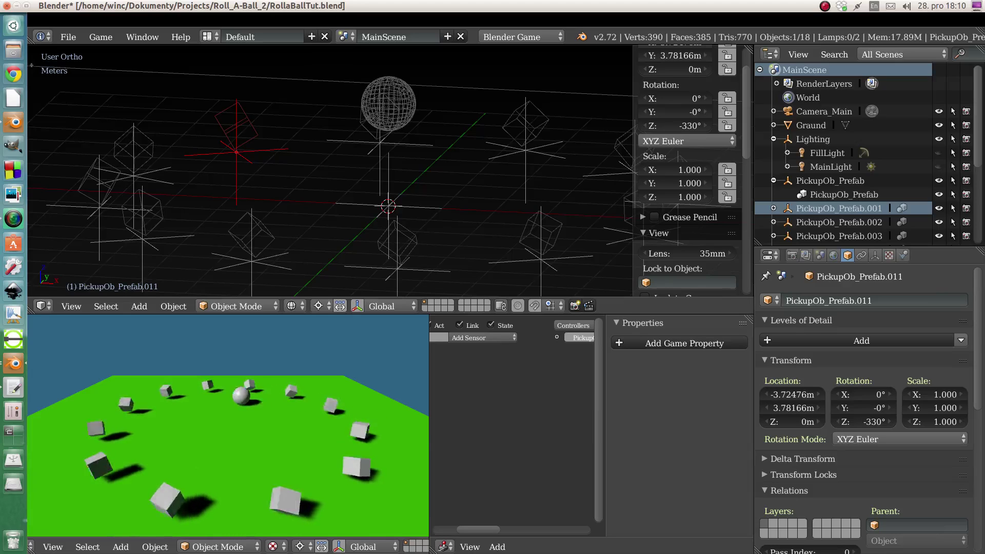
key("Escape")
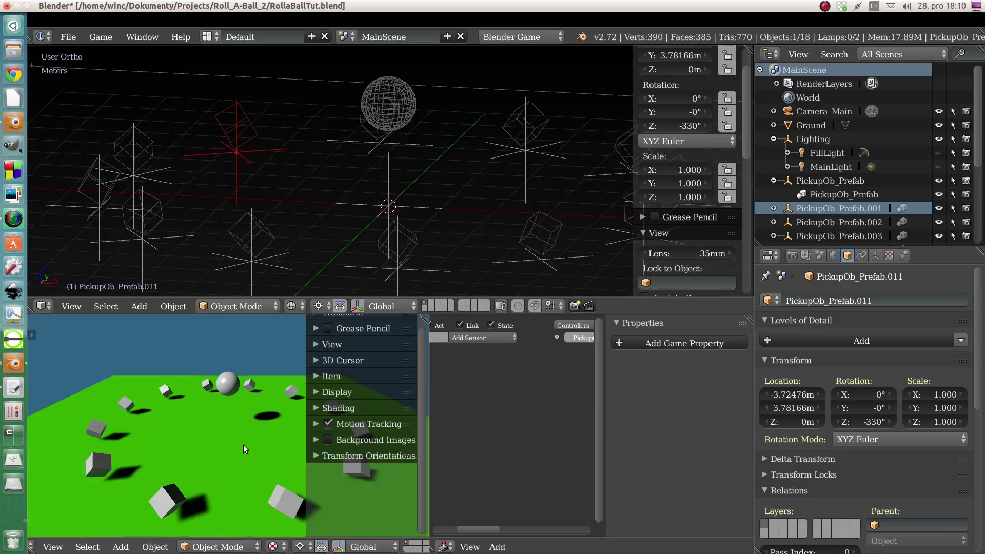